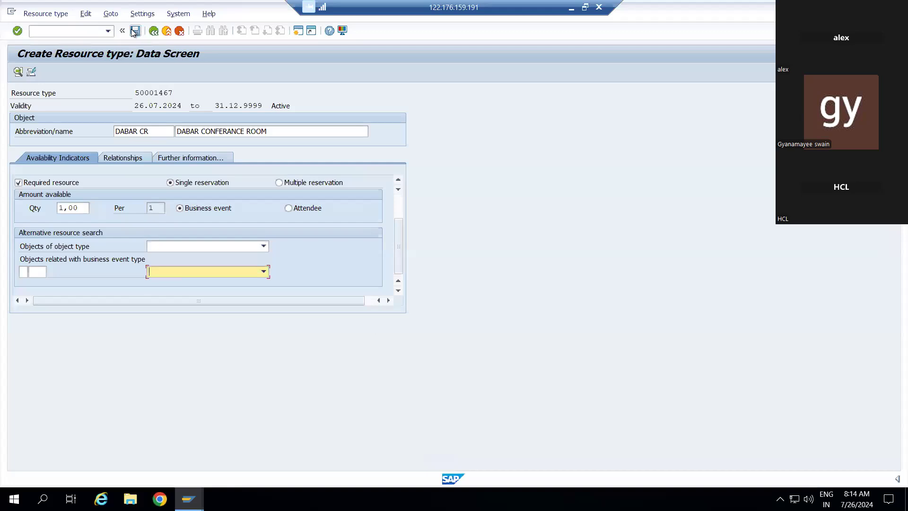
Step: Save resource type DABAR CR under the customizing request, then open Room maintenance from the menu tree
{"action": "left_click", "coordinate": [135, 31]}
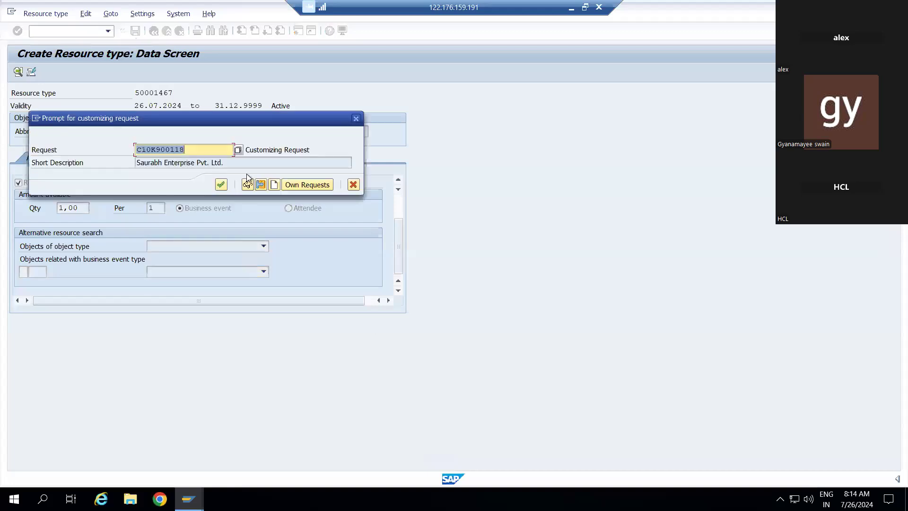
{"action": "left_click", "coordinate": [221, 186]}
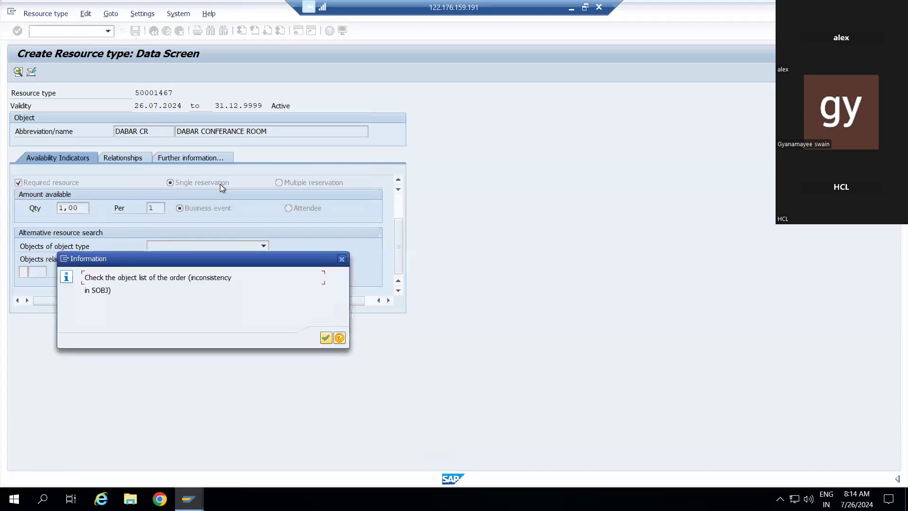
{"action": "left_click", "coordinate": [326, 338]}
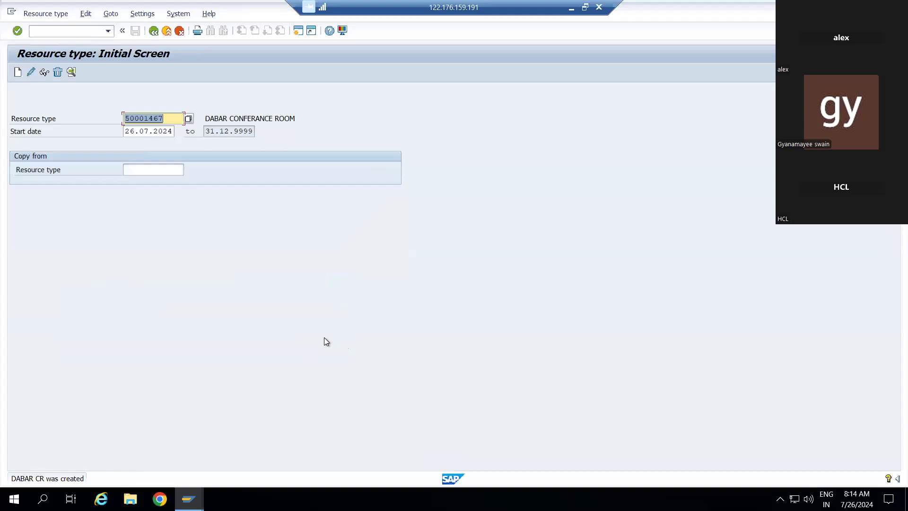
{"action": "left_click", "coordinate": [154, 31]}
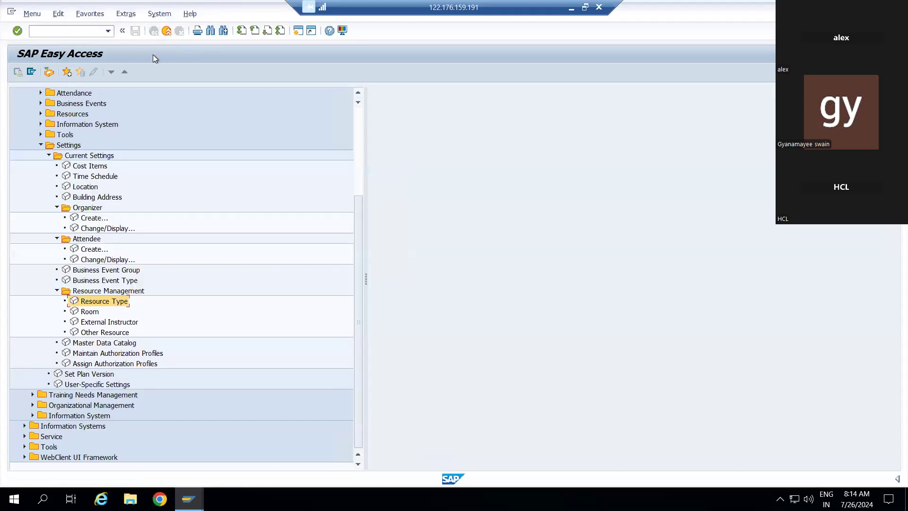
{"action": "double_click", "coordinate": [76, 315]}
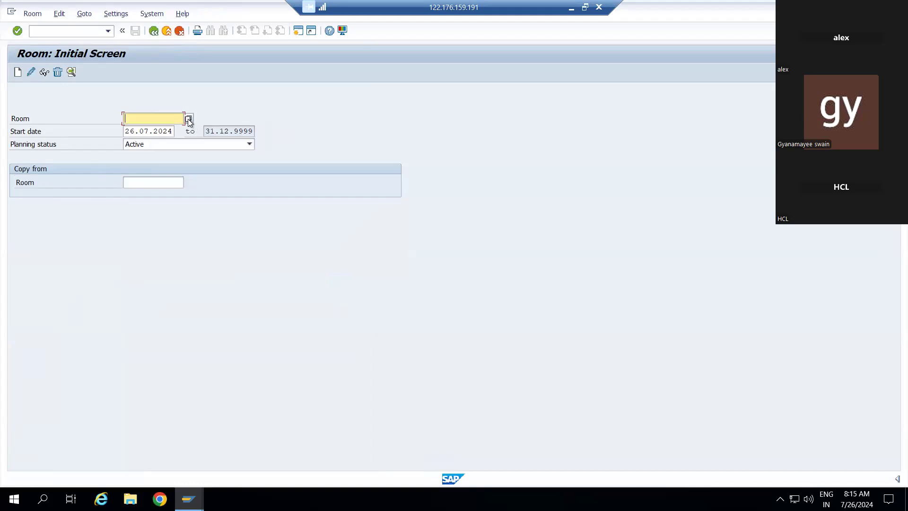
Step: Create room 50001468 with abbreviation DABAR CR and name DABAR CONFERANCE ROOM
{"action": "left_click", "coordinate": [17, 72]}
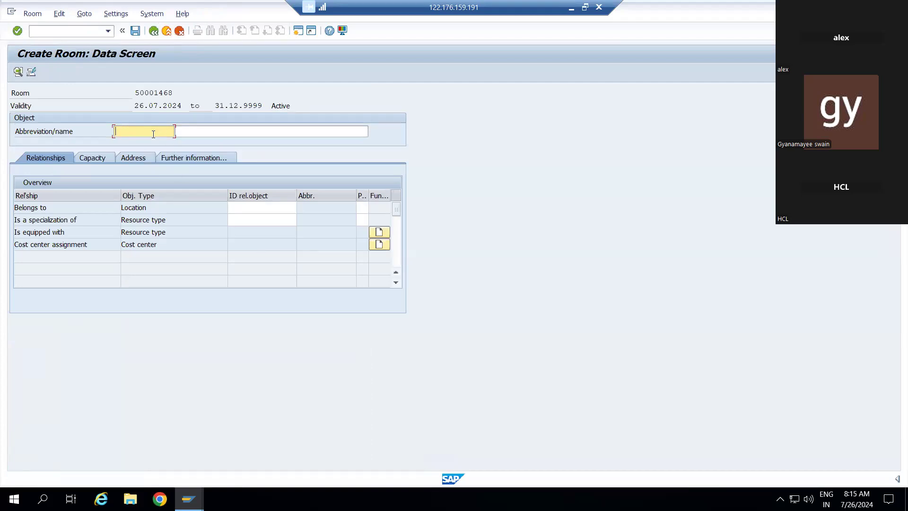
{"action": "type", "text": "D"}
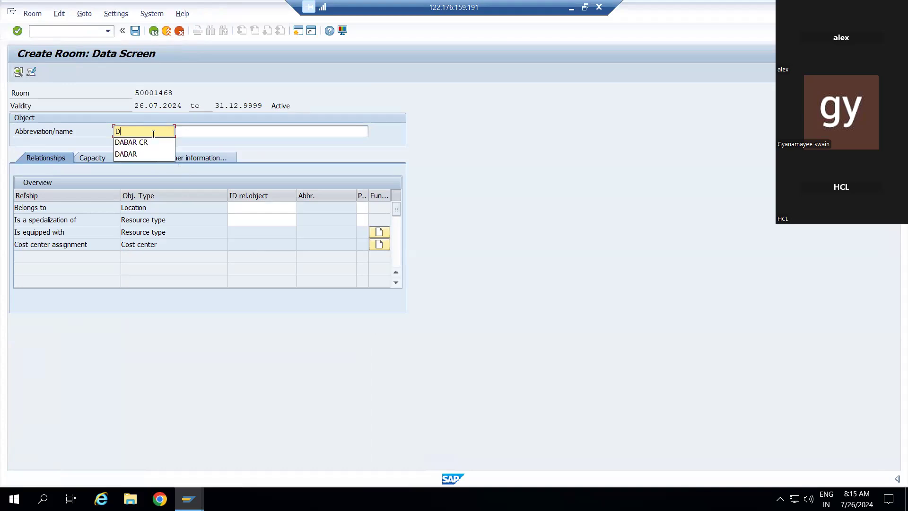
{"action": "left_click", "coordinate": [151, 142]}
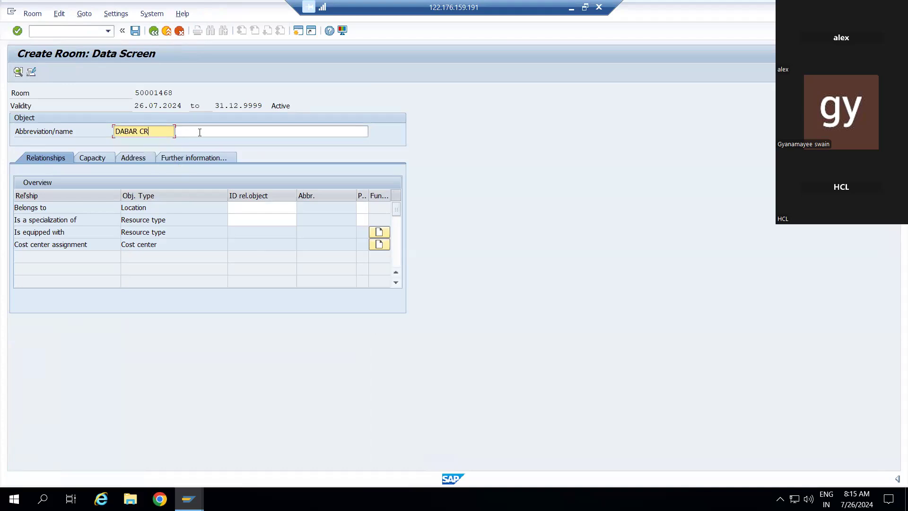
{"action": "left_click", "coordinate": [206, 132]}
{"action": "type", "text": "D"}
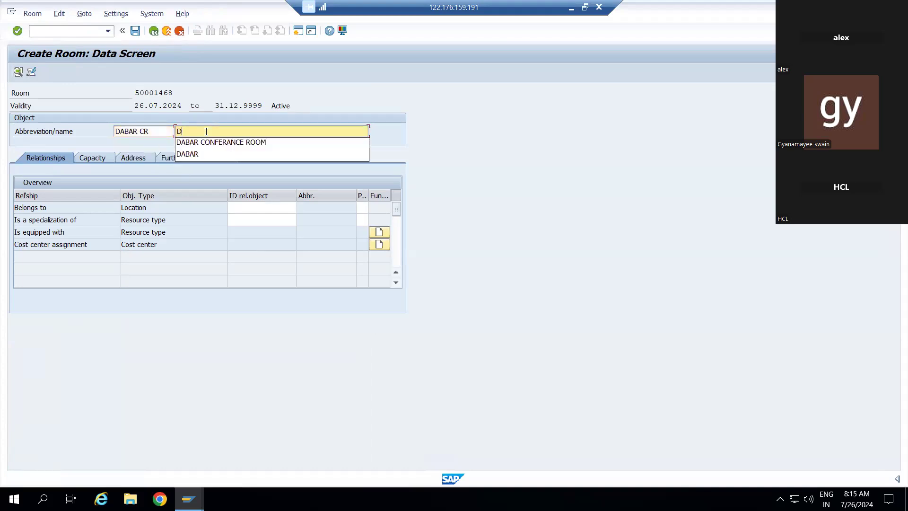
{"action": "key", "text": "Down"}
{"action": "key", "text": "Return"}
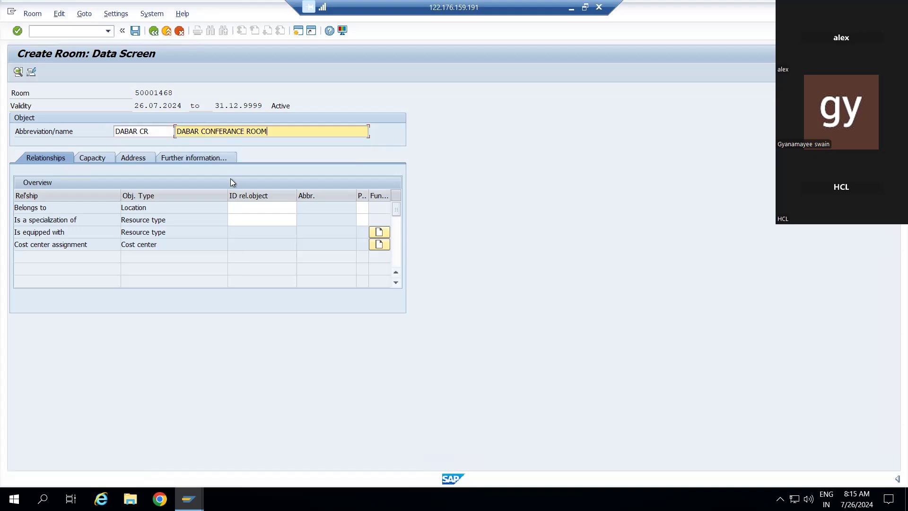
{"action": "left_click", "coordinate": [245, 209]}
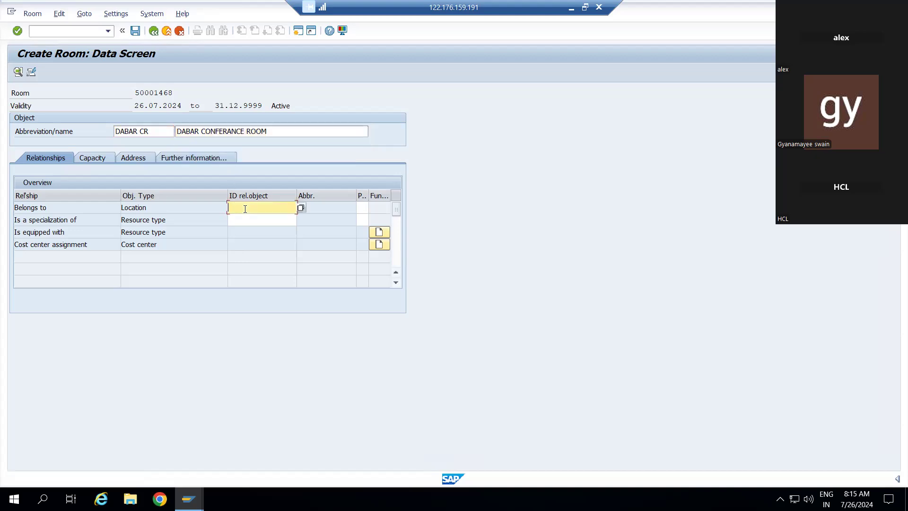
Step: Assign the room to location 50001462 Noida Dabar via search help
{"action": "left_click", "coordinate": [301, 209]}
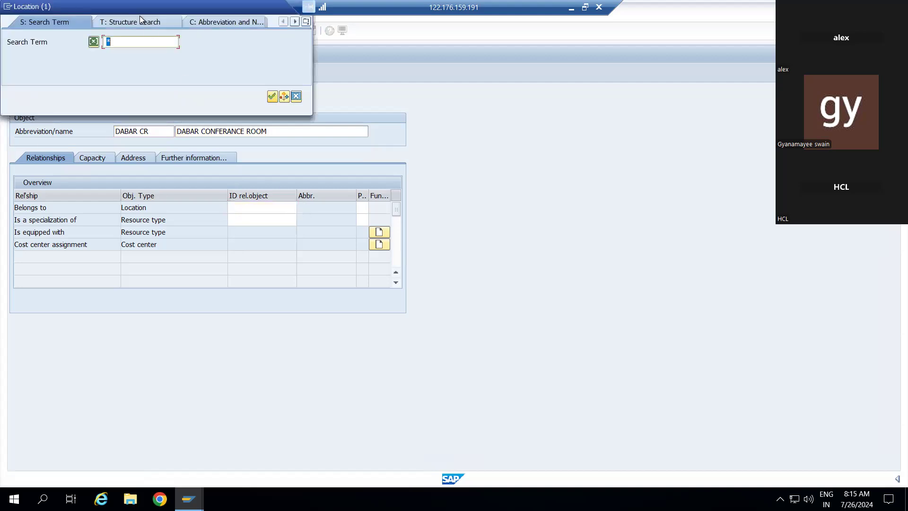
{"action": "left_click", "coordinate": [273, 96]}
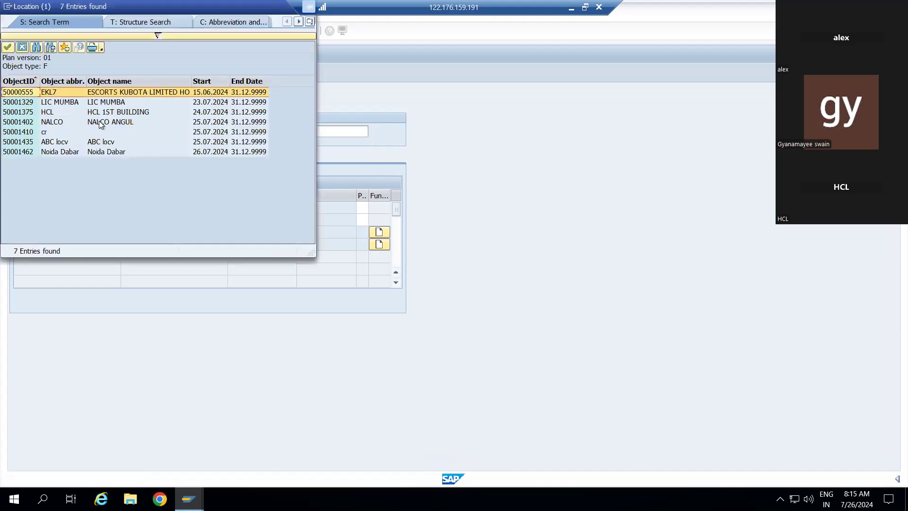
{"action": "double_click", "coordinate": [46, 152]}
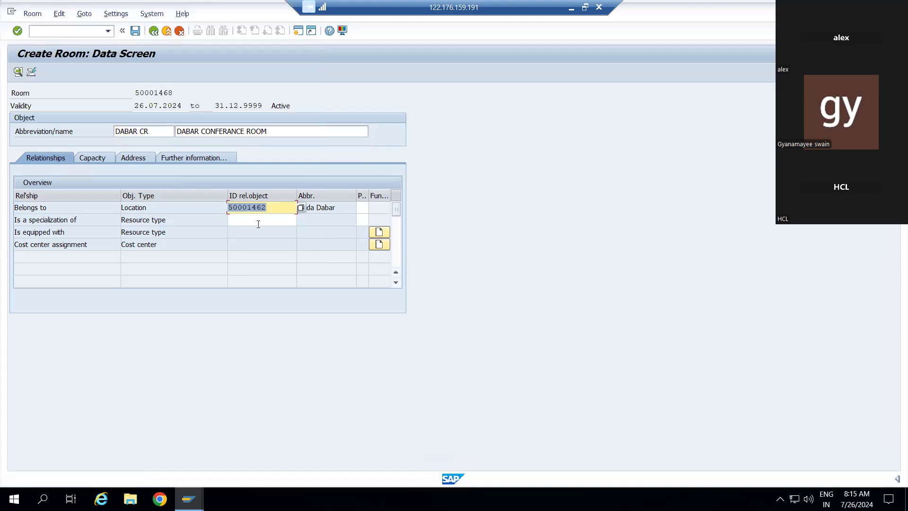
Step: Make the room a specialization of resource type 50001467 DABAR CR
{"action": "left_click", "coordinate": [275, 221]}
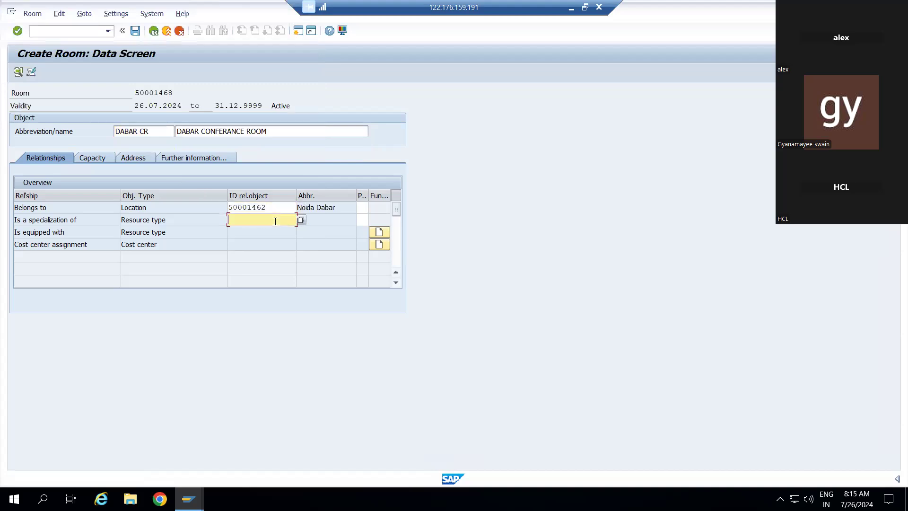
{"action": "left_click", "coordinate": [301, 220]}
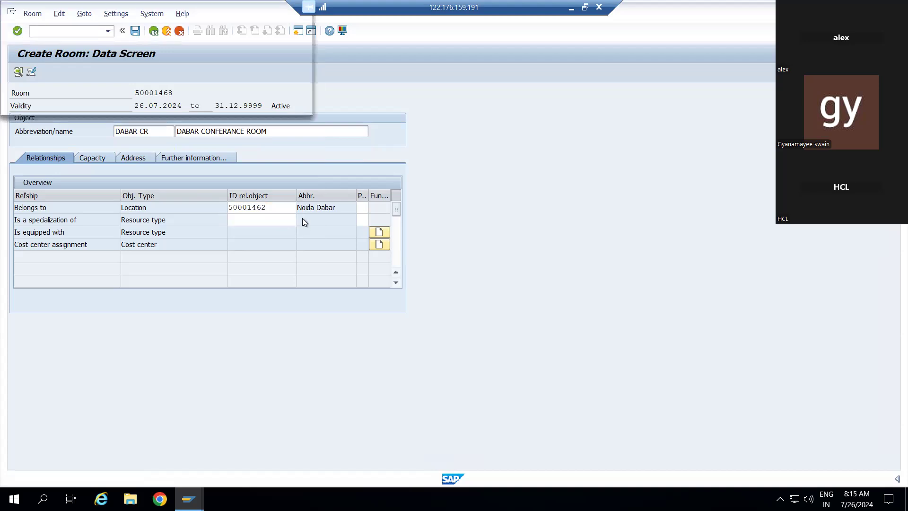
{"action": "left_click", "coordinate": [272, 97]}
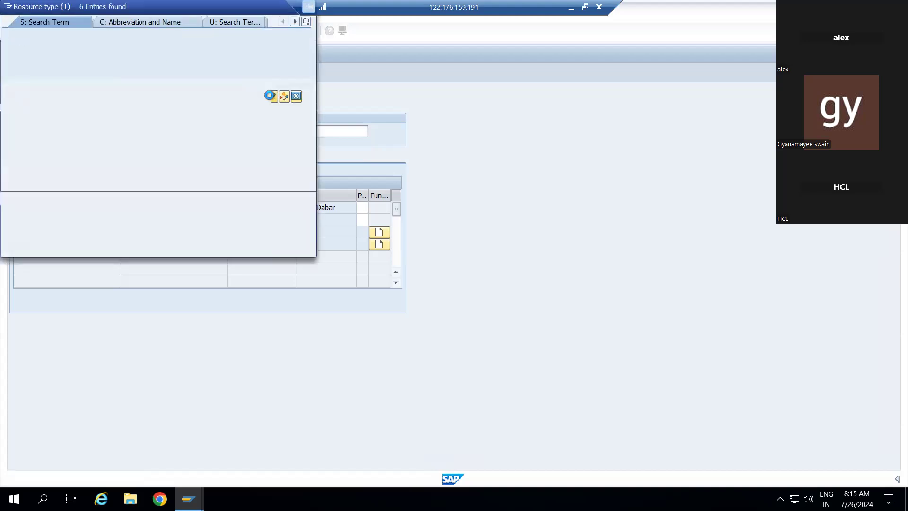
{"action": "left_click", "coordinate": [71, 142]}
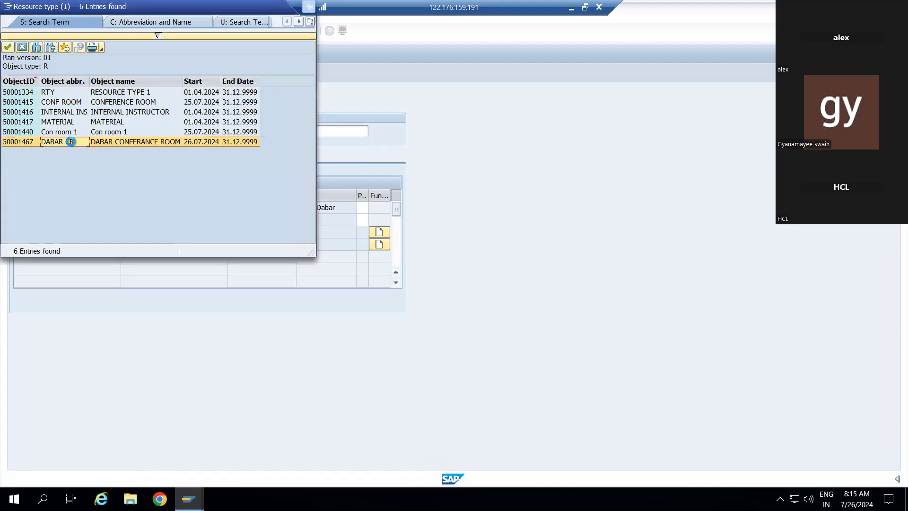
{"action": "left_click", "coordinate": [70, 141]}
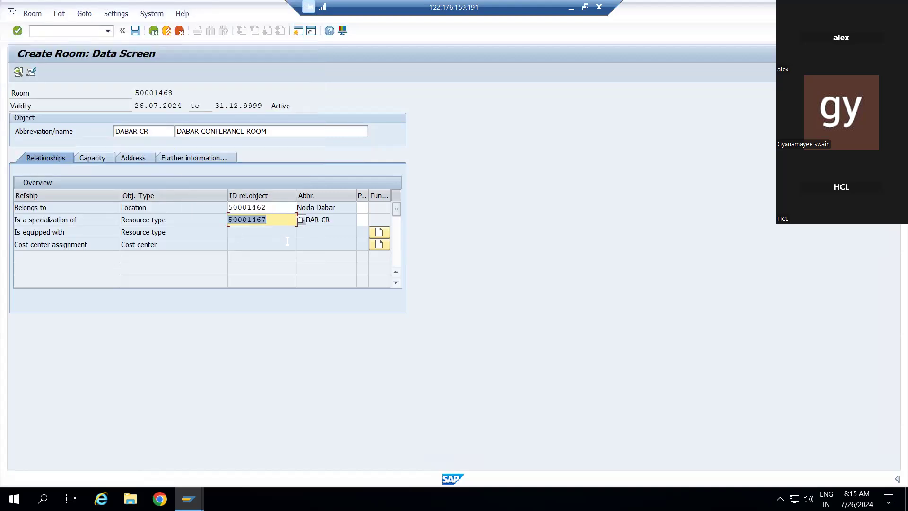
{"action": "left_click", "coordinate": [363, 209]}
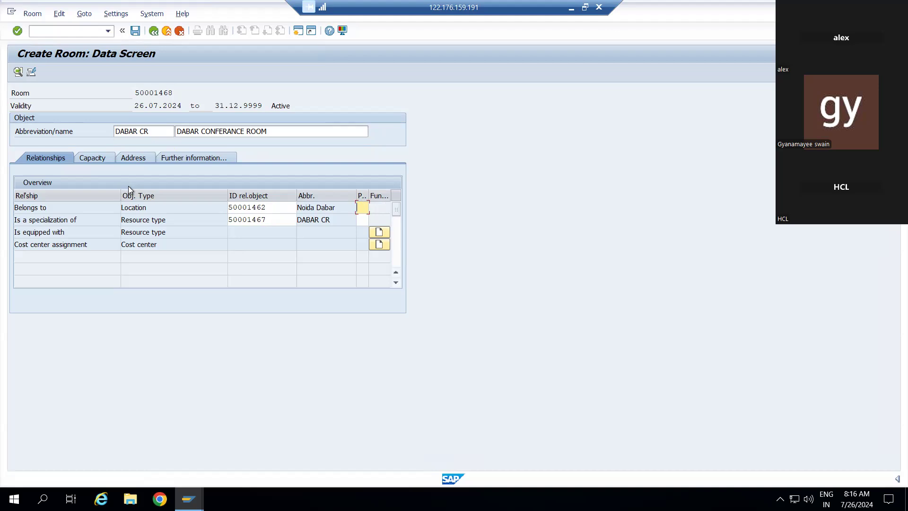
Step: Set room capacities to minimum 20, optimum 50 and maximum 55, then show the address details
{"action": "left_click", "coordinate": [96, 158]}
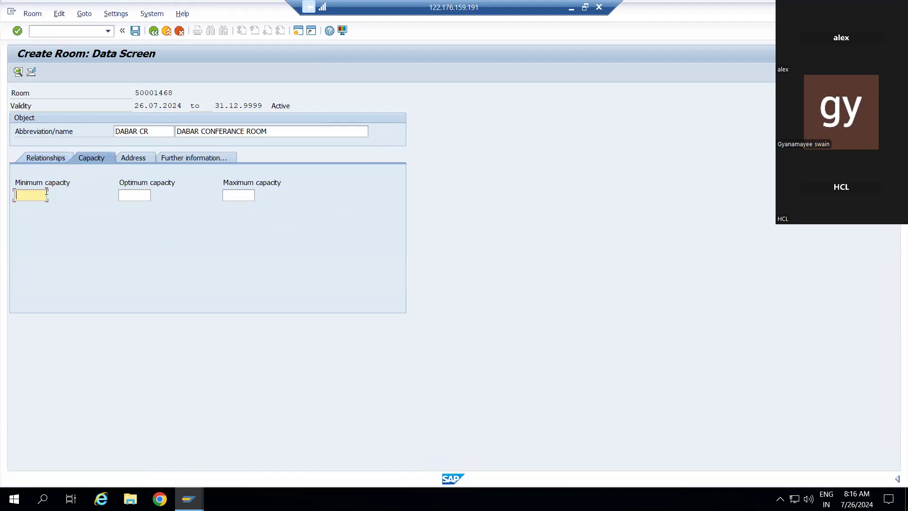
{"action": "type", "text": "20"}
{"action": "left_click", "coordinate": [125, 198]}
{"action": "type", "text": "5"}
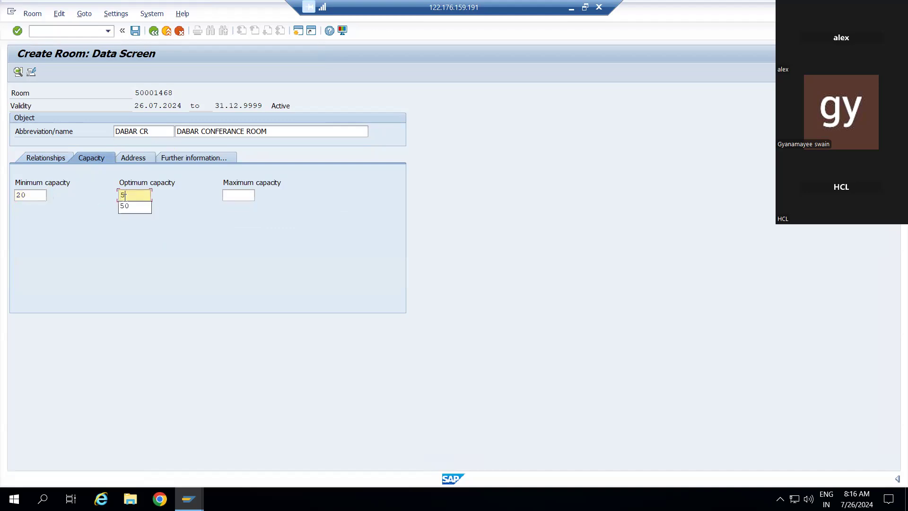
{"action": "key", "text": "Down"}
{"action": "key", "text": "Return"}
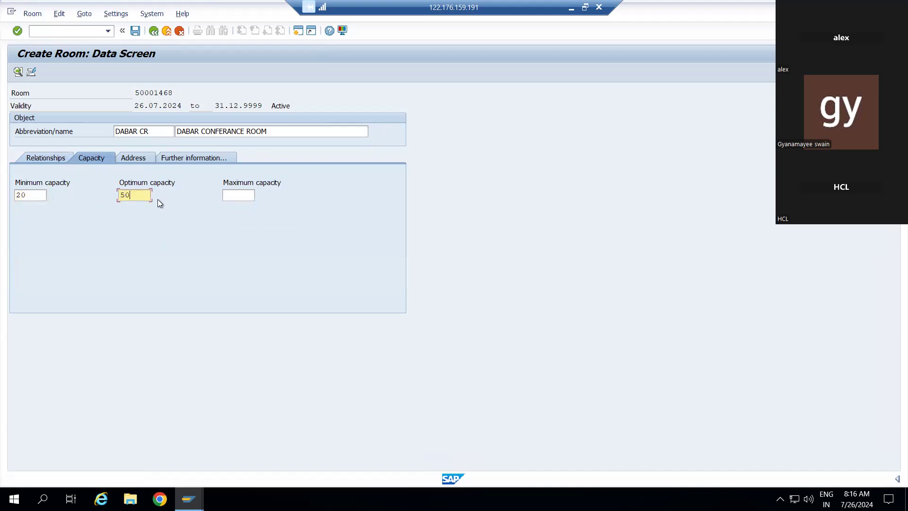
{"action": "left_click", "coordinate": [243, 195]}
{"action": "type", "text": "6"}
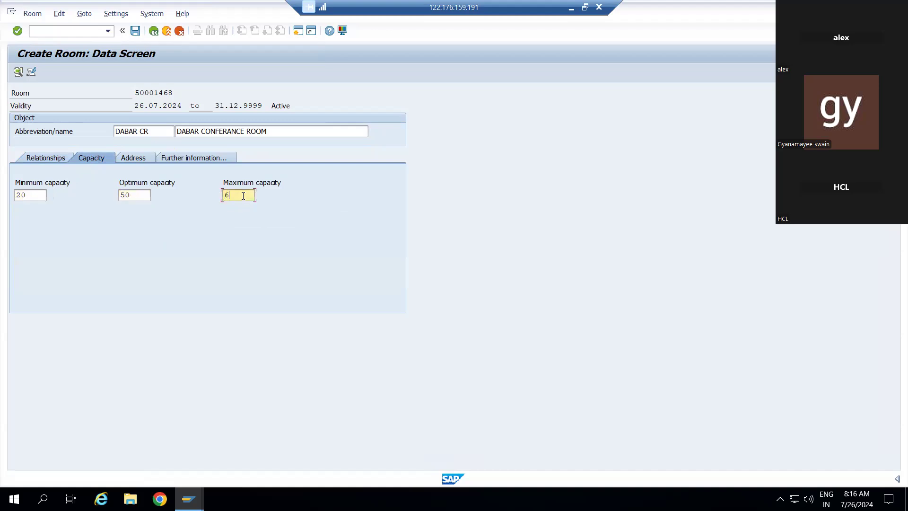
{"action": "key", "text": "BackSpace"}
{"action": "type", "text": "5"}
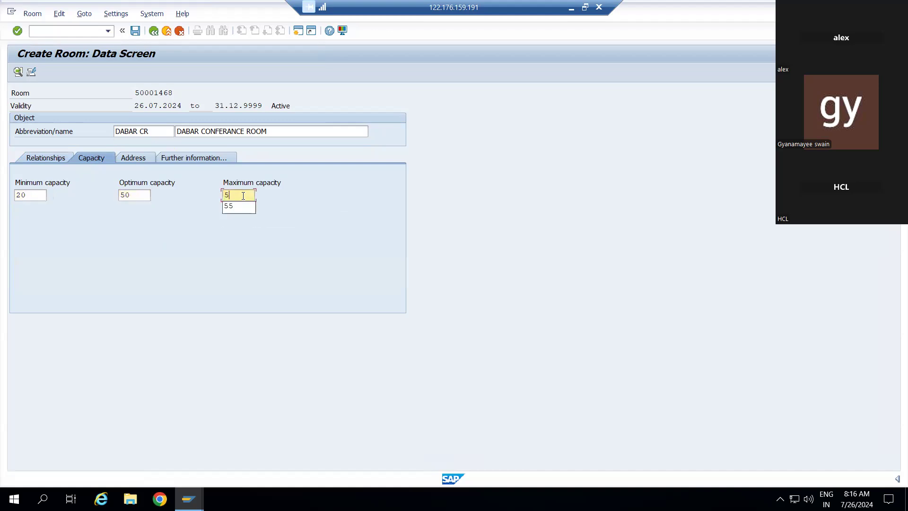
{"action": "key", "text": "Down"}
{"action": "key", "text": "Return"}
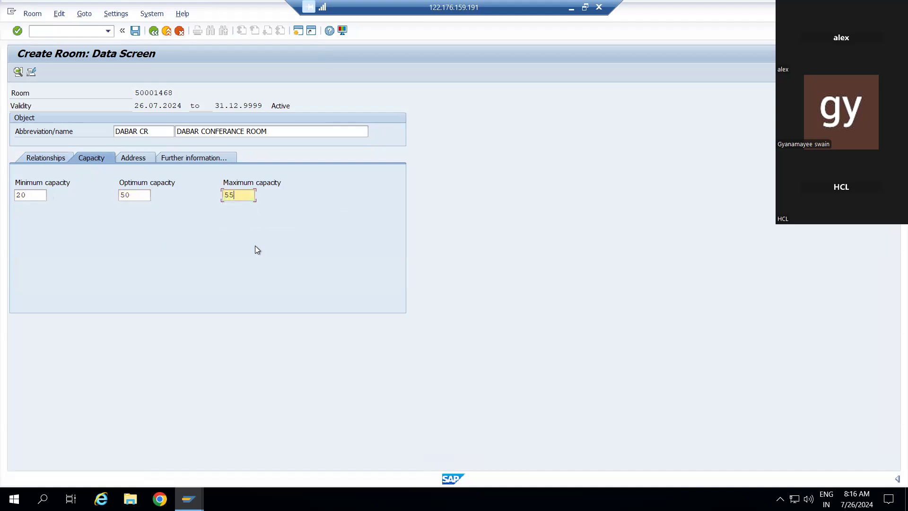
{"action": "left_click", "coordinate": [152, 158]}
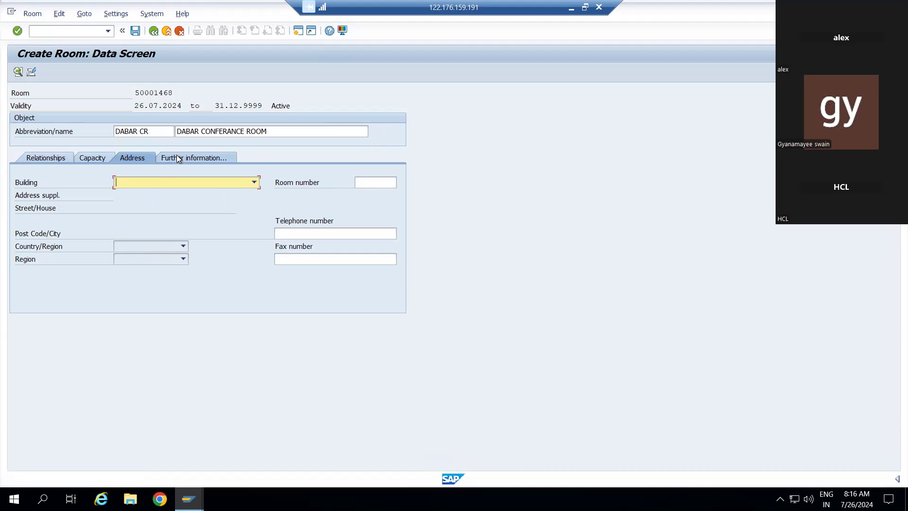
Step: Set the building to ADVANT TOWER 2 NOIDA and the room number to 1
{"action": "left_click", "coordinate": [254, 183]}
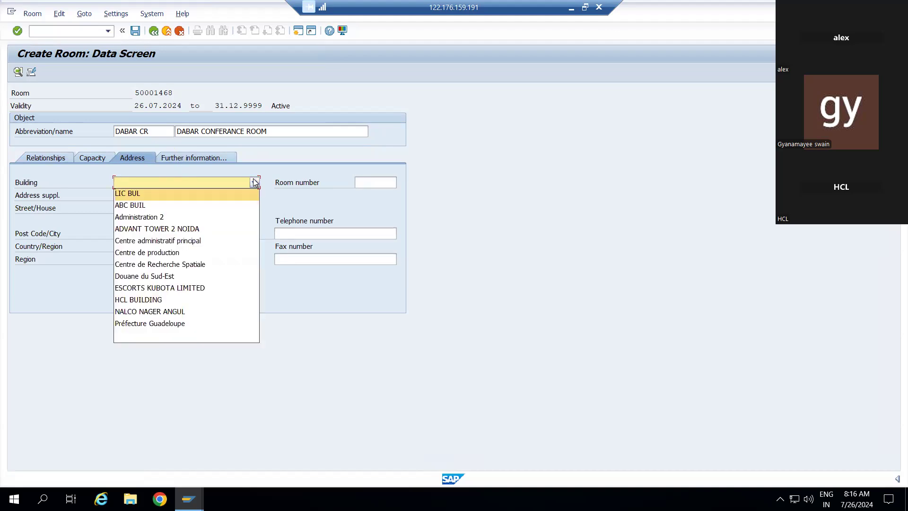
{"action": "left_click", "coordinate": [182, 228]}
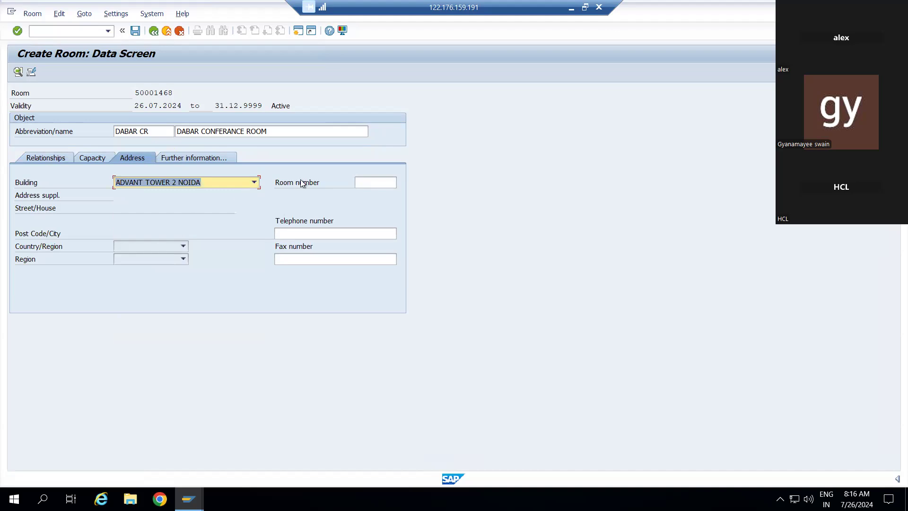
{"action": "left_click", "coordinate": [369, 186]}
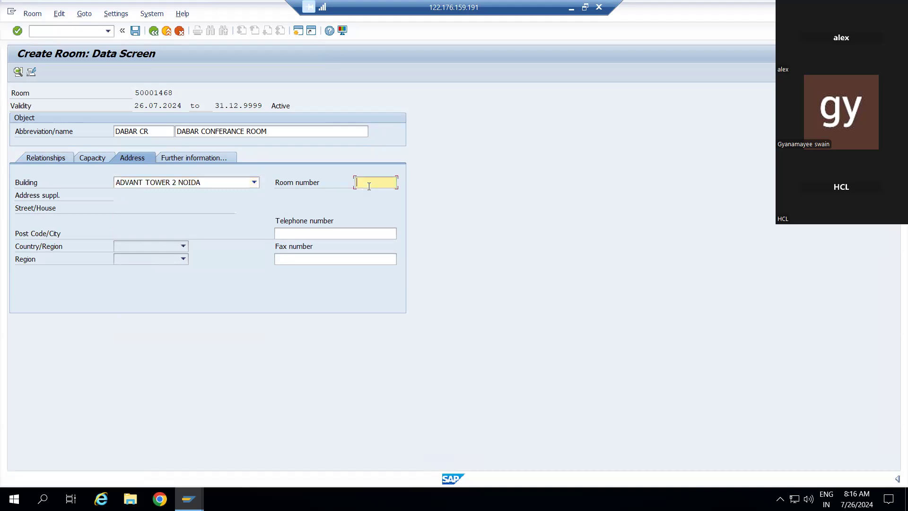
{"action": "type", "text": "1"}
Step: Try choosing India as the country, close the list without a choice, and show further information
{"action": "left_click", "coordinate": [154, 247]}
{"action": "type", "text": "in"}
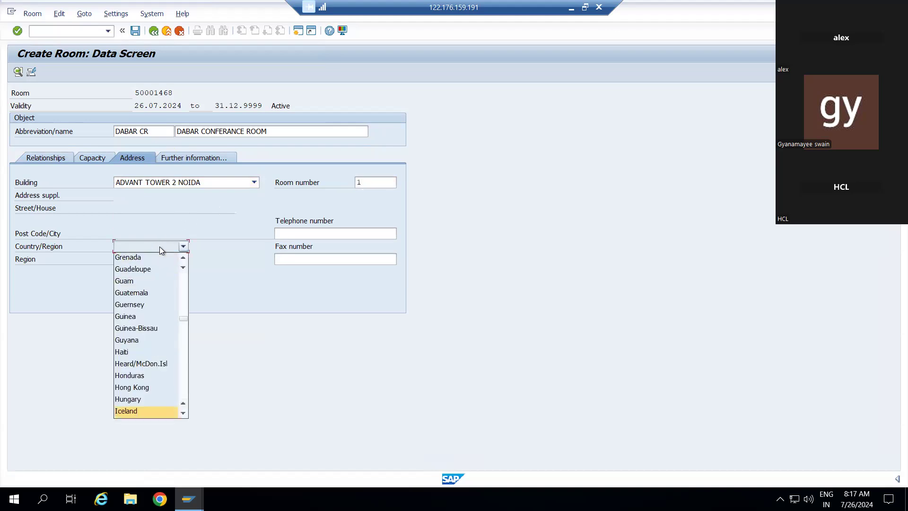
{"action": "key", "text": "Return"}
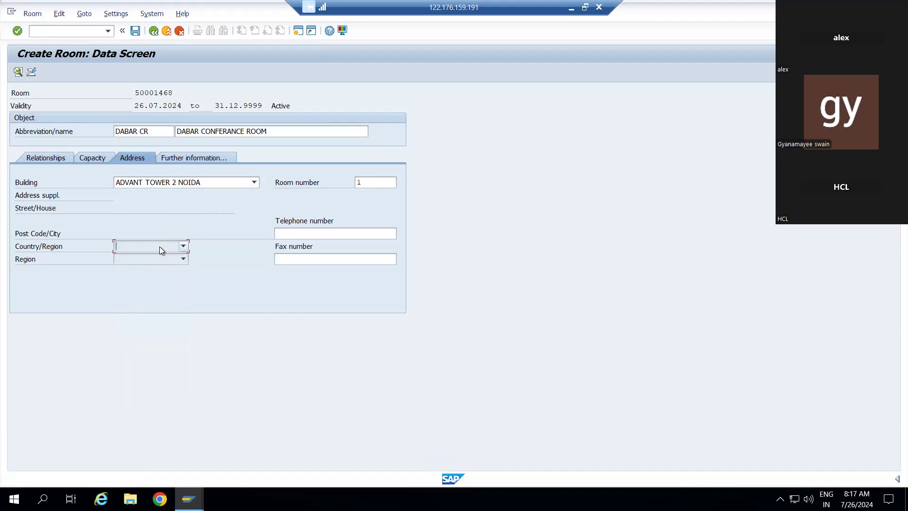
{"action": "left_click", "coordinate": [182, 246]}
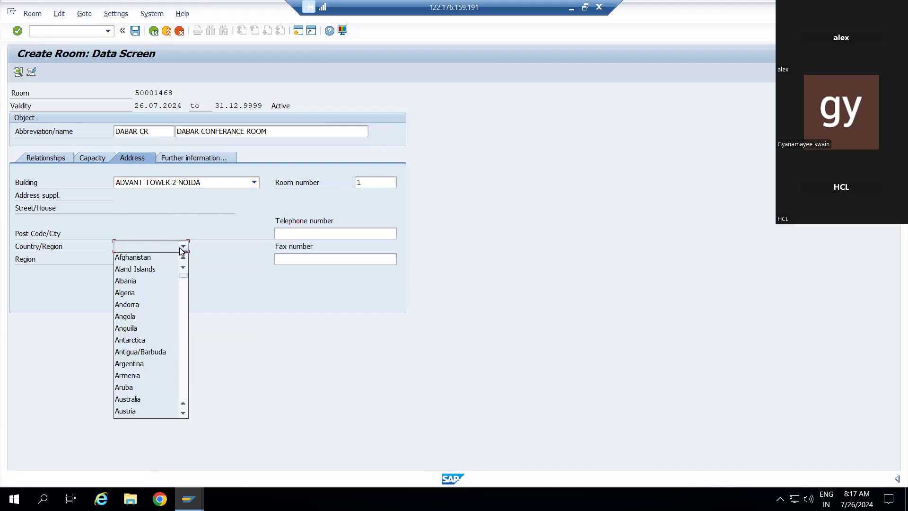
{"action": "key", "text": "i"}
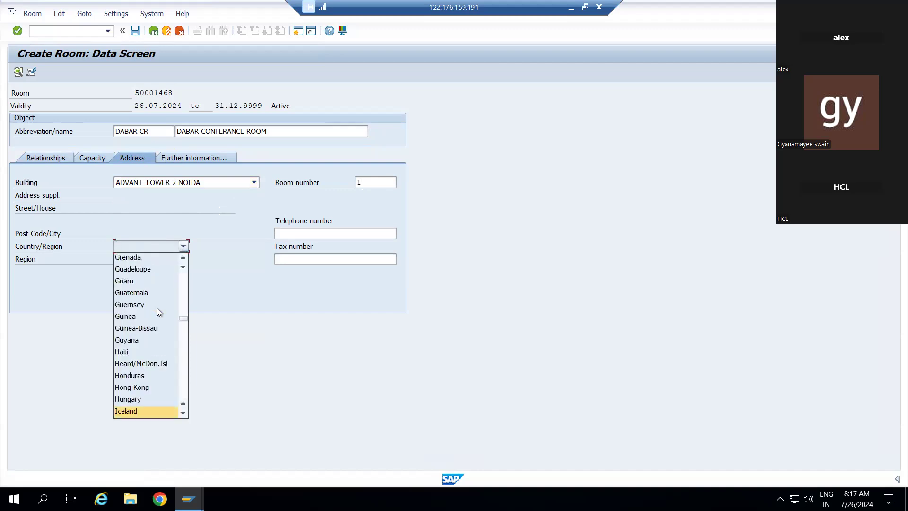
{"action": "key", "text": "n"}
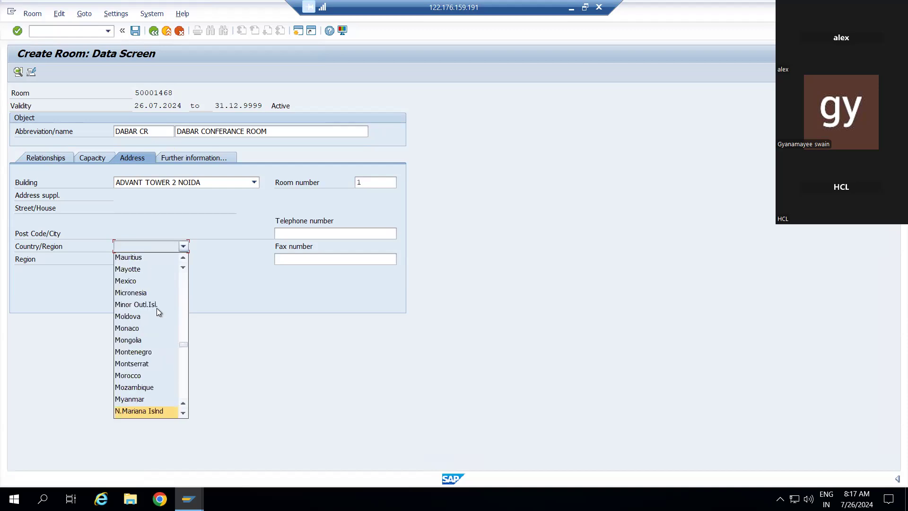
{"action": "key", "text": "i"}
{"action": "key", "text": "n"}
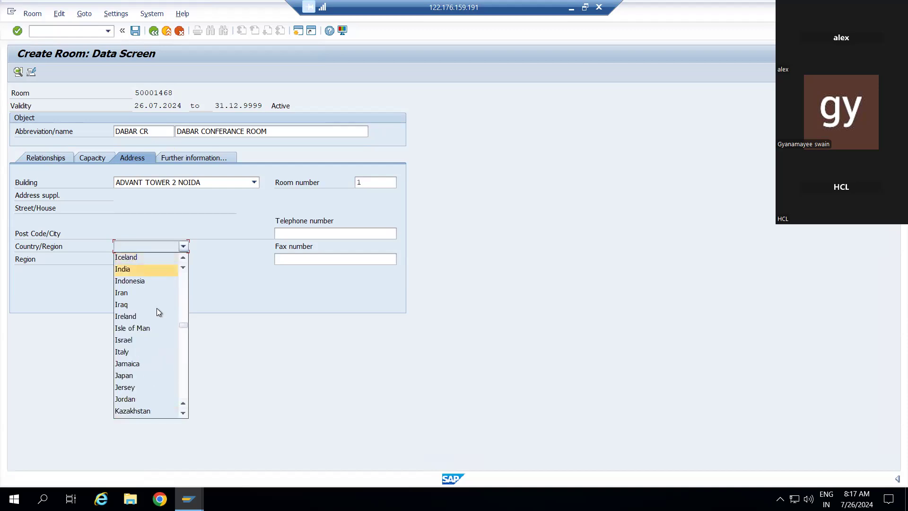
{"action": "key", "text": "Return"}
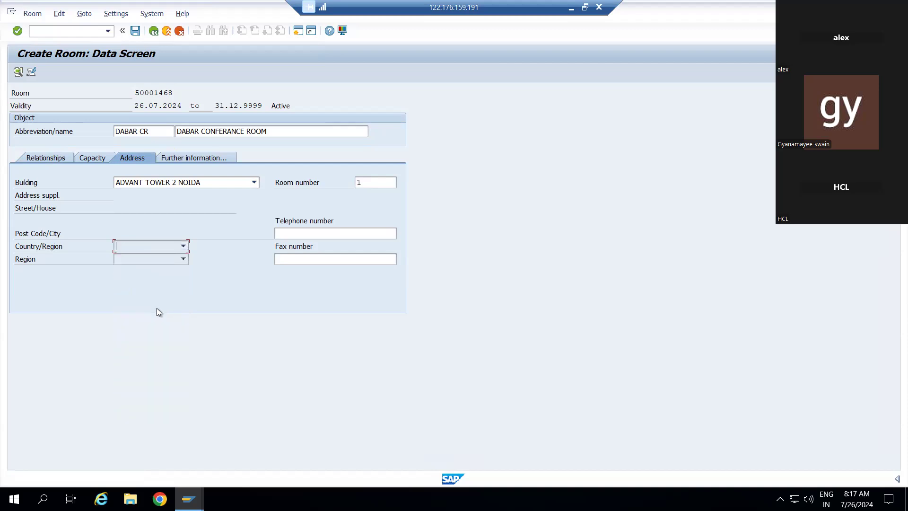
{"action": "left_click", "coordinate": [184, 260]}
{"action": "left_click", "coordinate": [154, 246]}
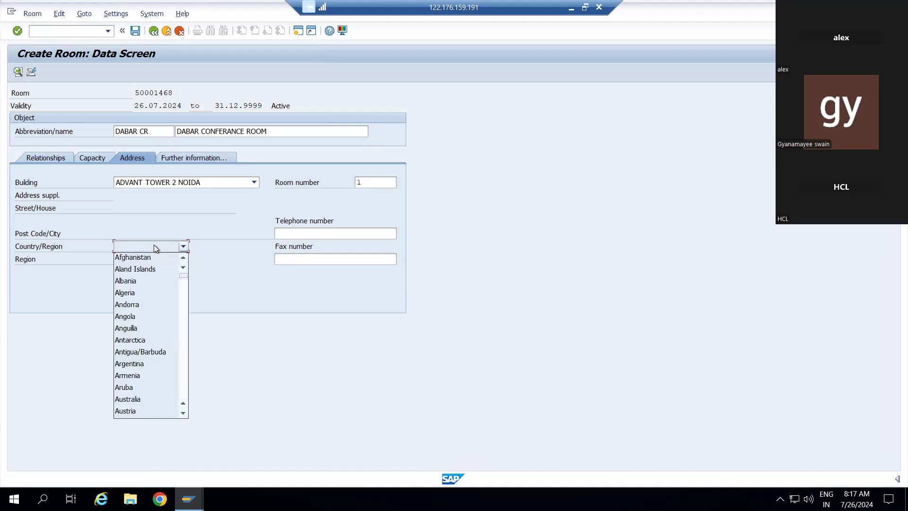
{"action": "left_click", "coordinate": [213, 275]}
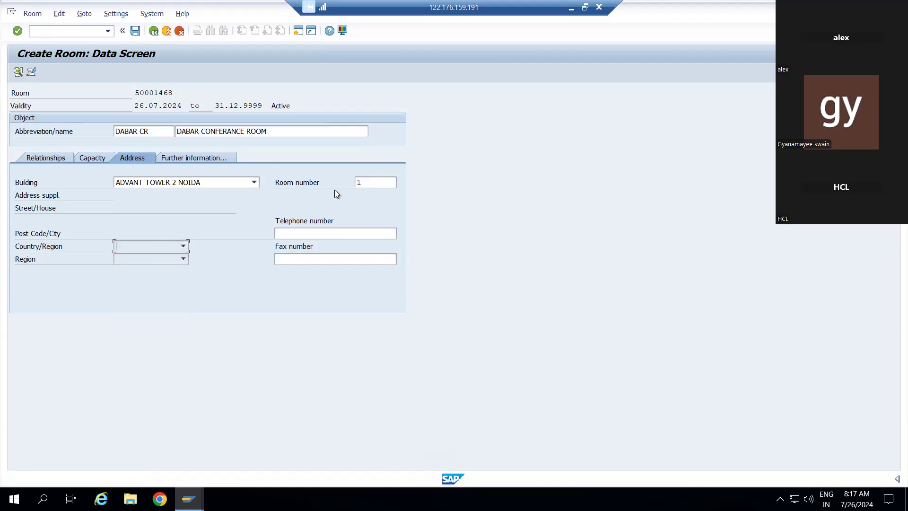
{"action": "left_click", "coordinate": [185, 160]}
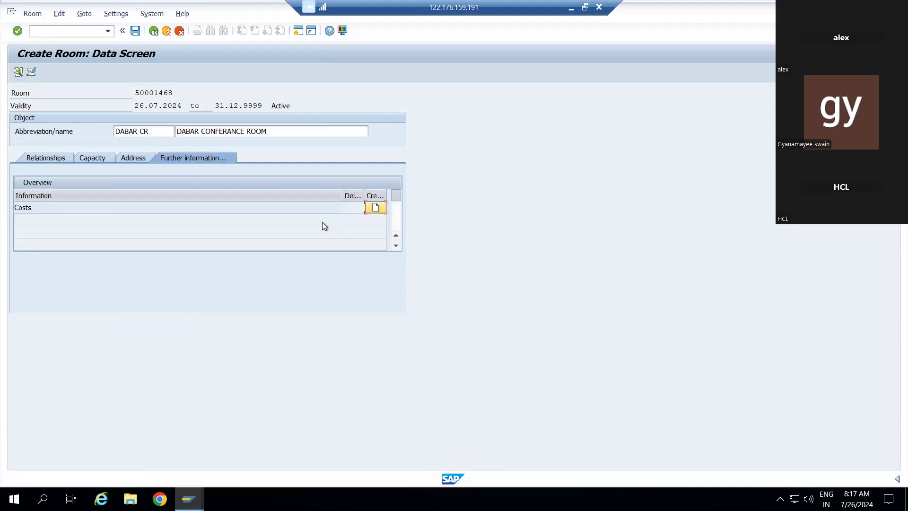
Step: Create a costs record for DABAR CR valid 26.07.2024 to 31.12.9999
{"action": "left_click", "coordinate": [376, 207]}
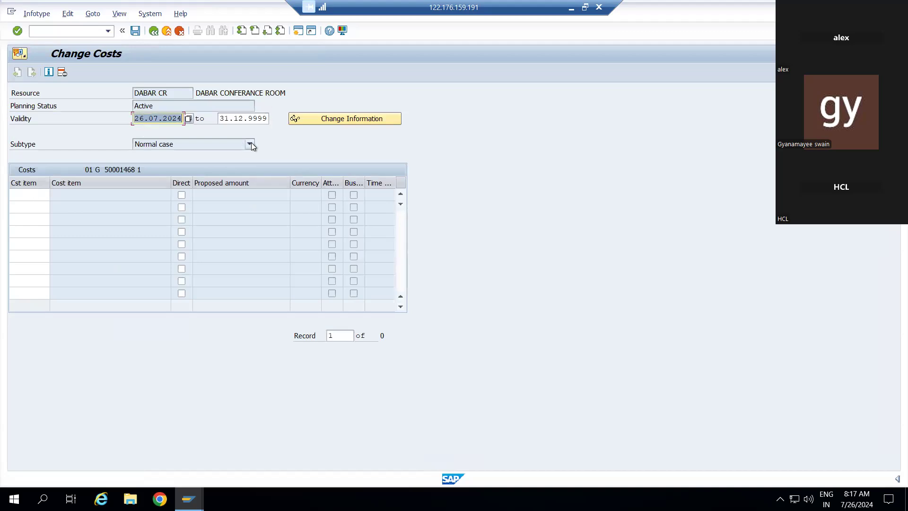
{"action": "left_click", "coordinate": [182, 198]}
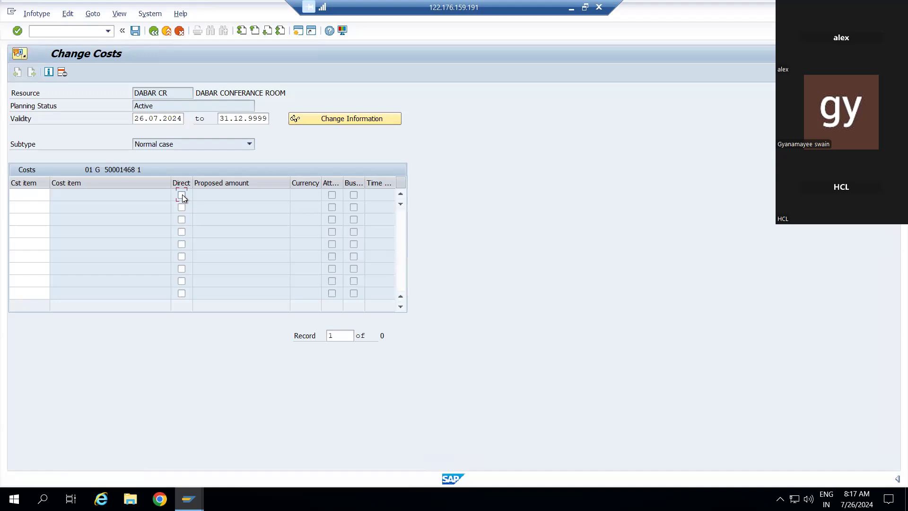
{"action": "left_click", "coordinate": [182, 208]}
Step: Enter cost items DIARY (20,00 INR) and NETWORK (2.000,00 INR) in the cost table
{"action": "left_click", "coordinate": [23, 196]}
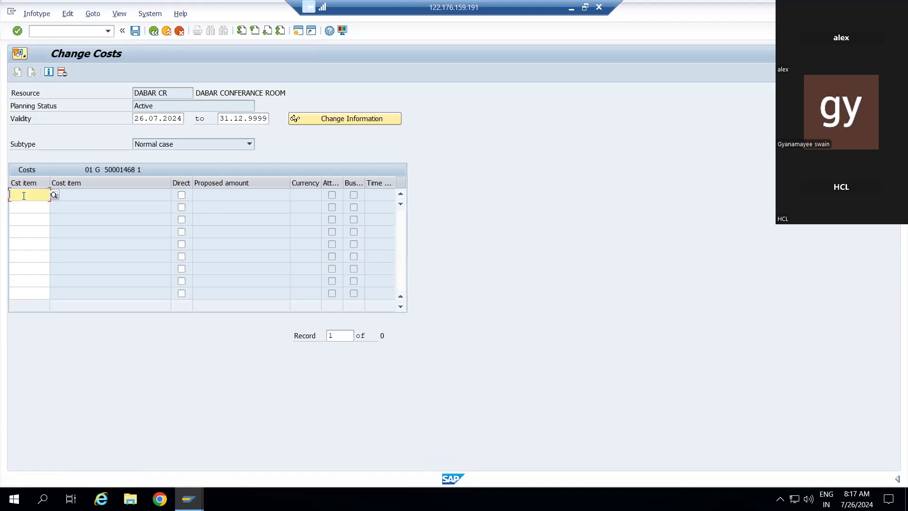
{"action": "key", "text": "F4"}
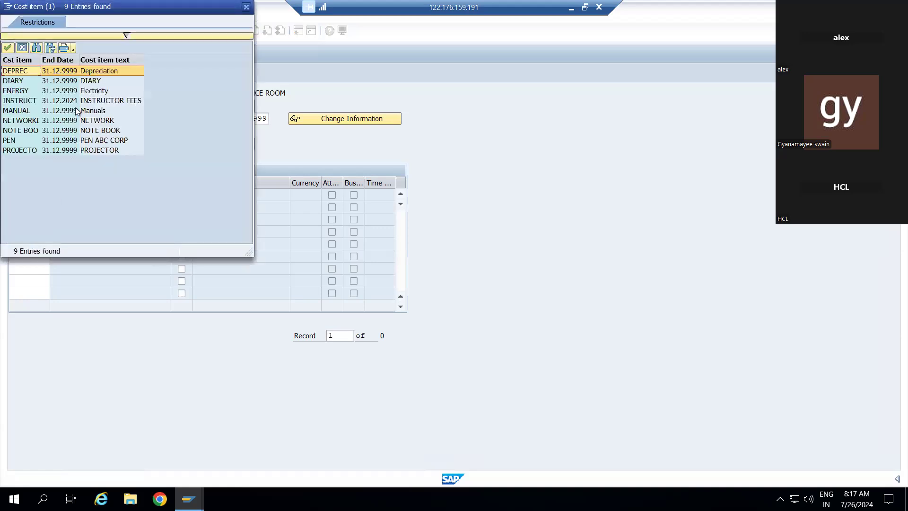
{"action": "left_click", "coordinate": [29, 80]}
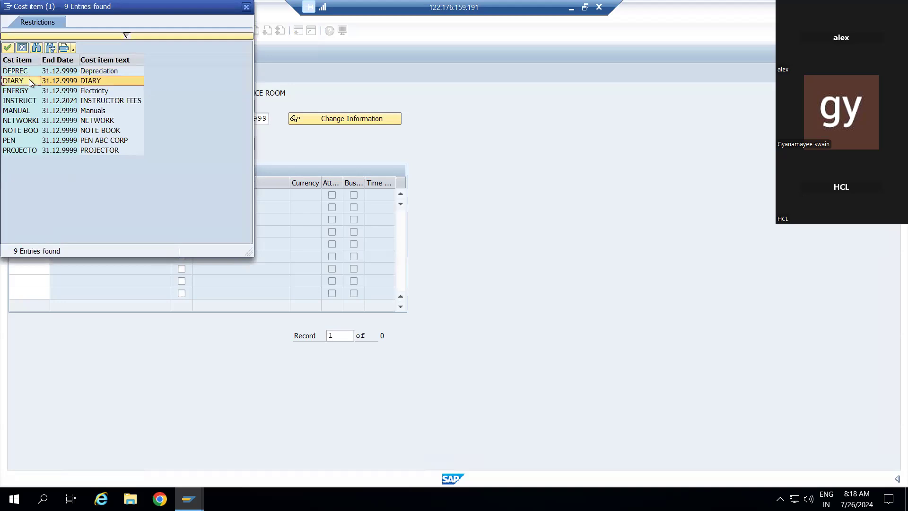
{"action": "double_click", "coordinate": [29, 81]}
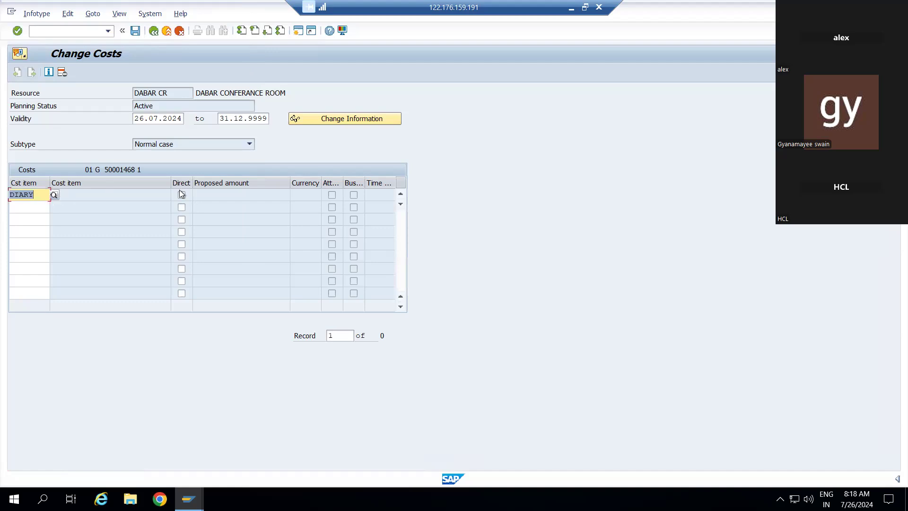
{"action": "left_click", "coordinate": [41, 212]}
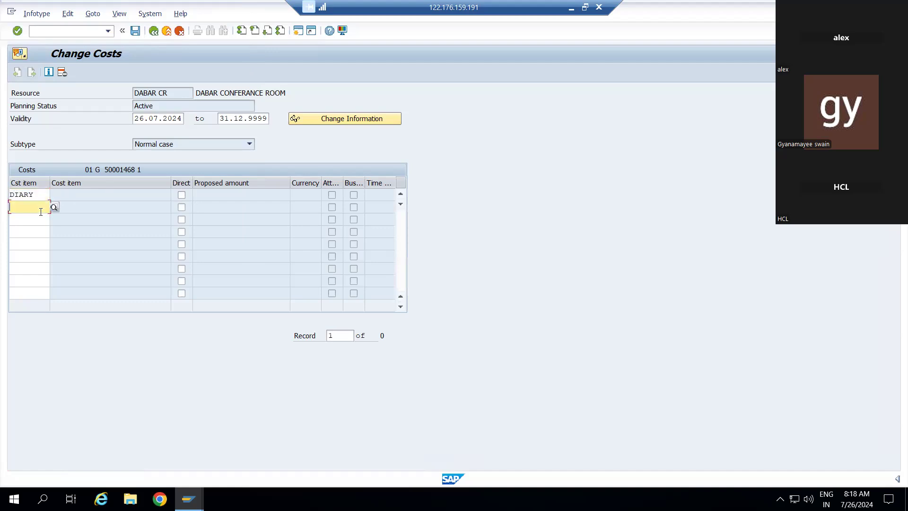
{"action": "left_click", "coordinate": [54, 209]}
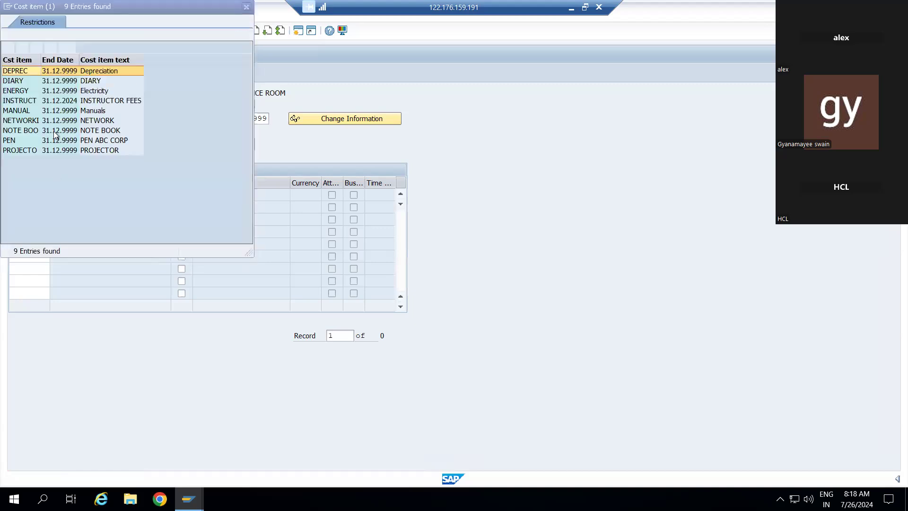
{"action": "double_click", "coordinate": [90, 122]}
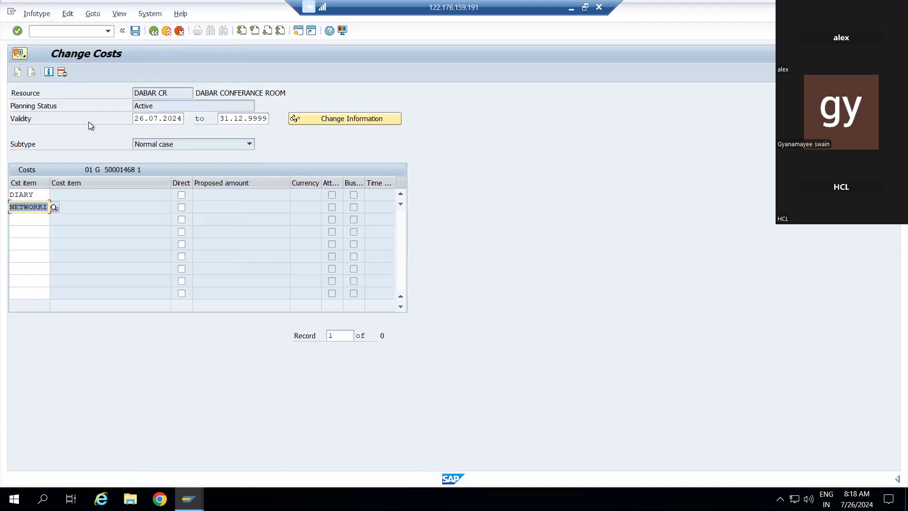
Step: Mark both DIARY and NETWORK costs as Direct and transfer them to the room
{"action": "left_click", "coordinate": [44, 195]}
{"action": "left_click", "coordinate": [182, 195]}
{"action": "left_click", "coordinate": [182, 208]}
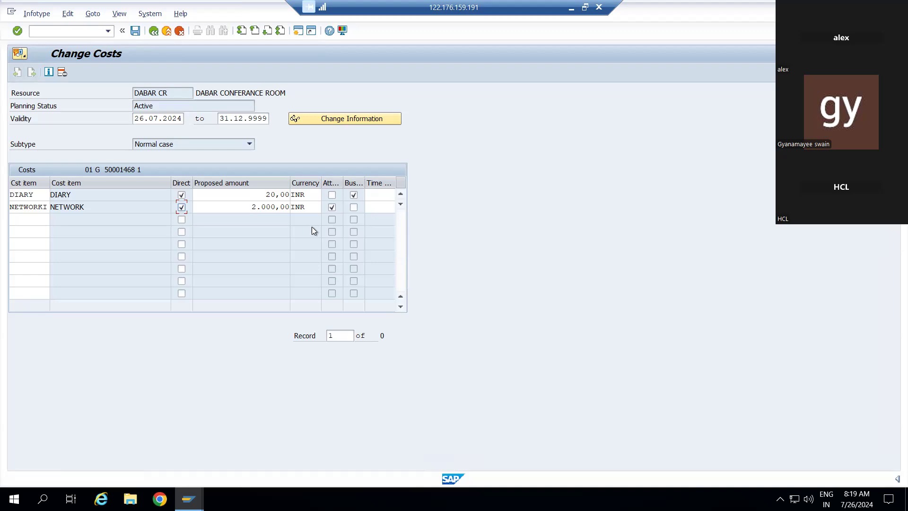
{"action": "left_click", "coordinate": [136, 31]}
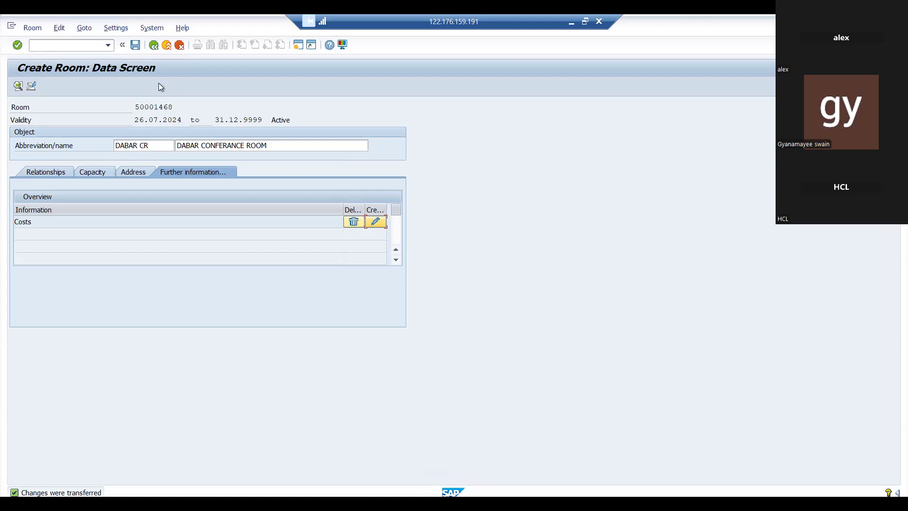
Step: Save room DABAR CR under the proposed customizing request, dismissing the object-list warning, and go back
{"action": "left_click", "coordinate": [136, 45]}
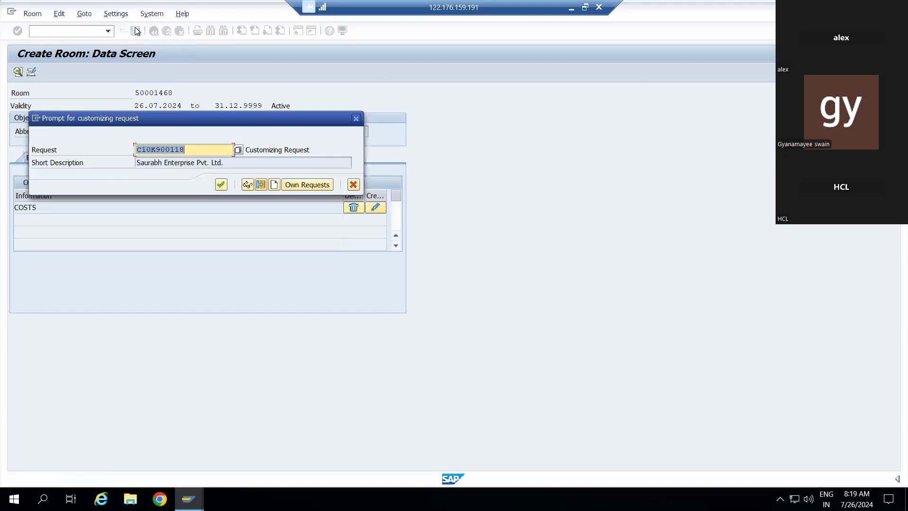
{"action": "left_click", "coordinate": [221, 184]}
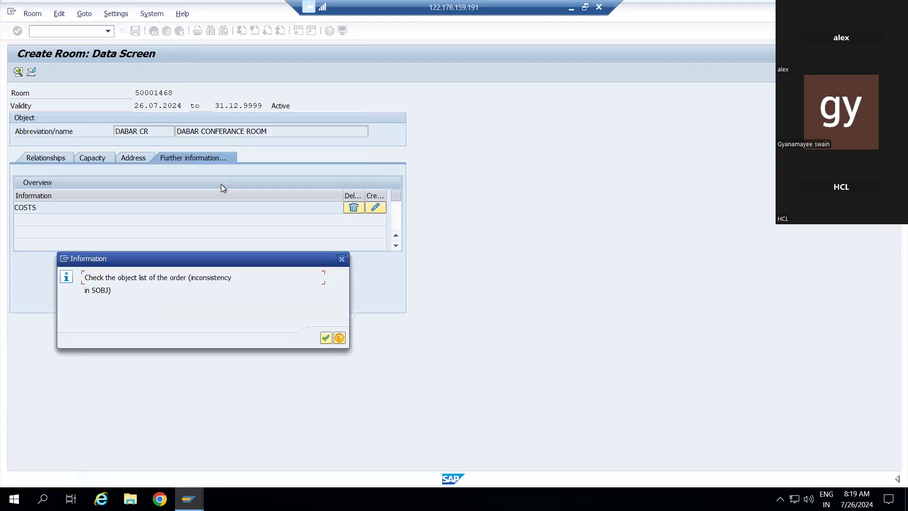
{"action": "left_click", "coordinate": [326, 338]}
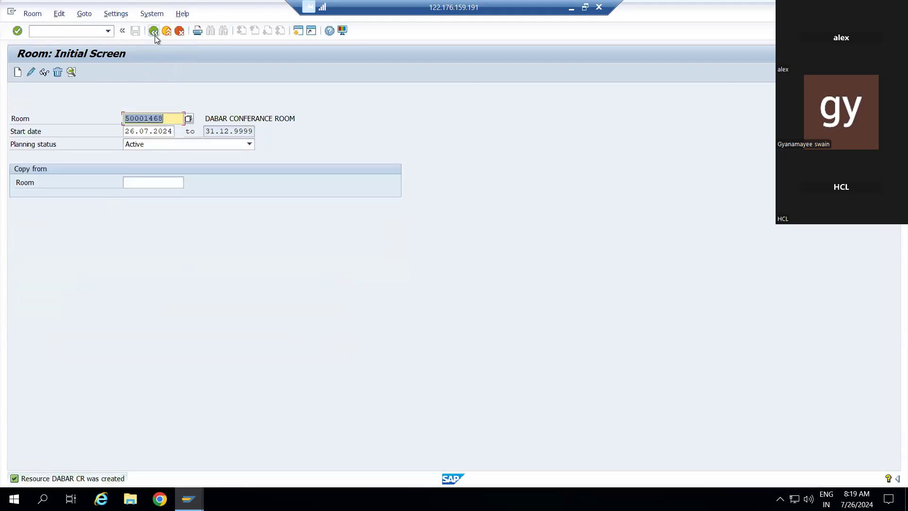
{"action": "left_click", "coordinate": [155, 34]}
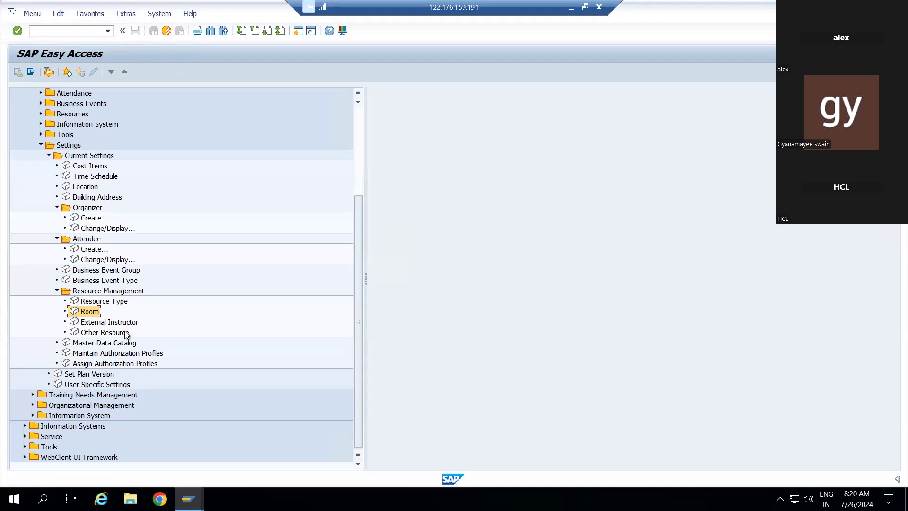
Step: Open External Instructor maintenance under Resource Management settings
{"action": "double_click", "coordinate": [74, 323]}
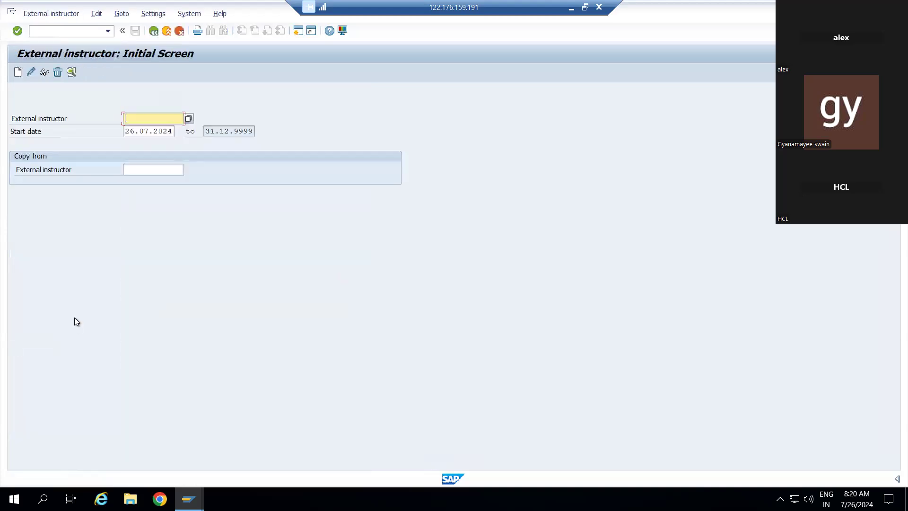
Step: Create external instructor 50001469 and enter the instructor's first and last name
{"action": "left_click", "coordinate": [18, 72]}
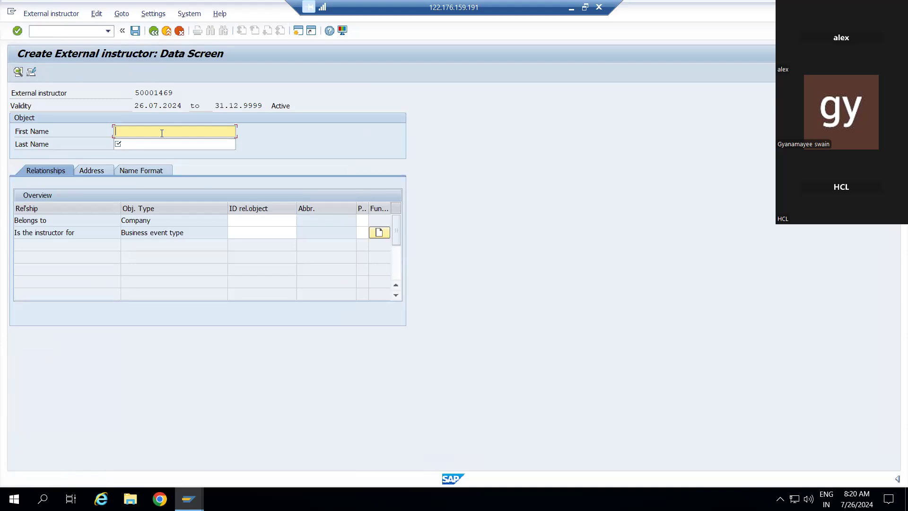
{"action": "type", "text": "SA"}
{"action": "key", "text": "Down"}
{"action": "key", "text": "Return"}
{"action": "left_click", "coordinate": [152, 145]}
{"action": "key", "text": "BackSpace"}
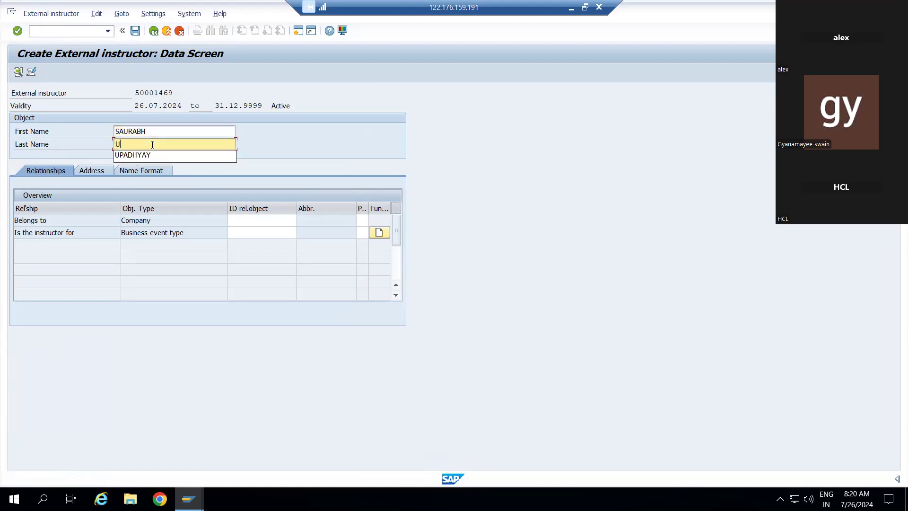
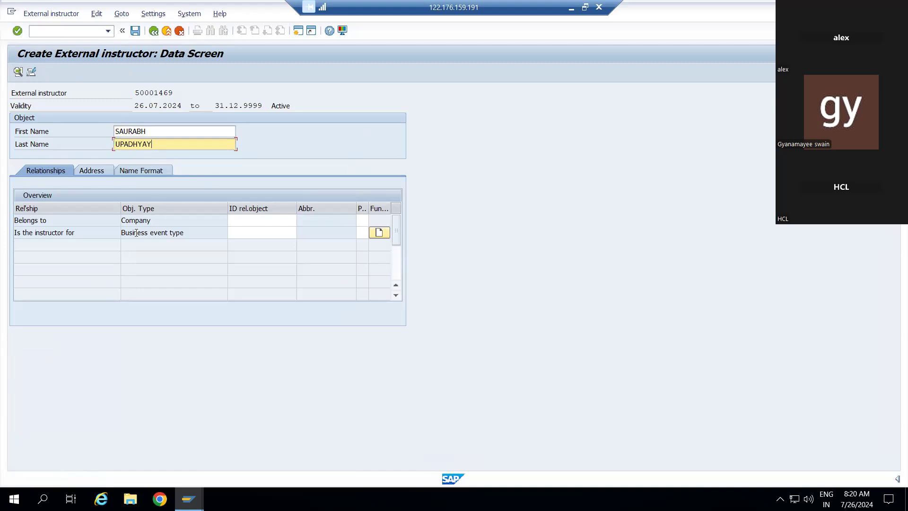
Step: Assign the instructor to company DABAR and list the 14 business event types
{"action": "left_click", "coordinate": [273, 223]}
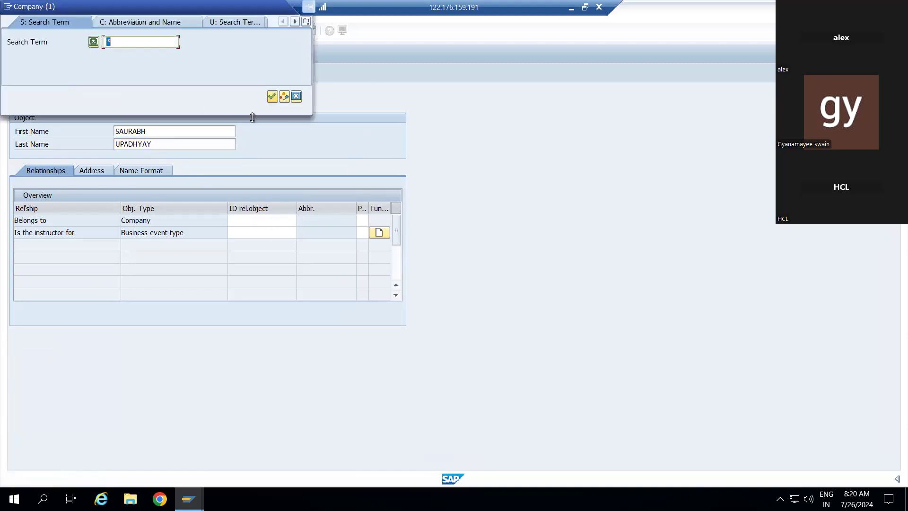
{"action": "left_click", "coordinate": [272, 97]}
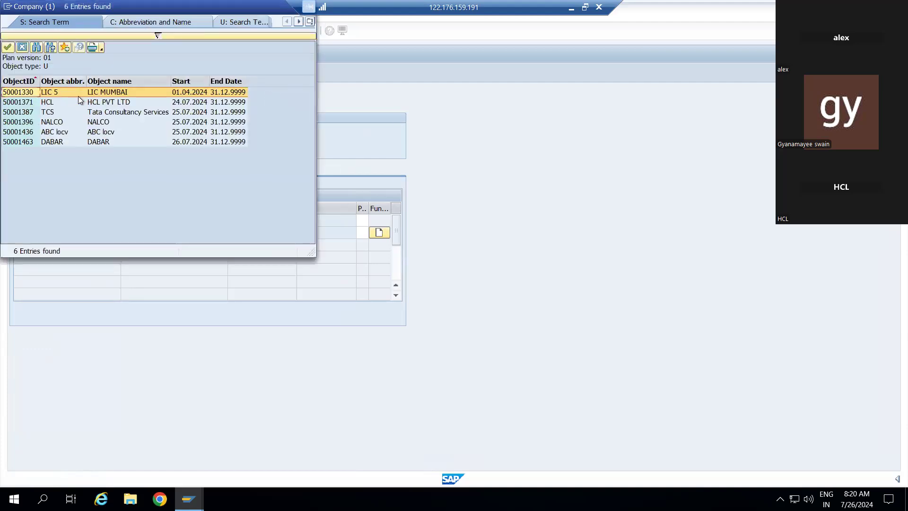
{"action": "double_click", "coordinate": [52, 142]}
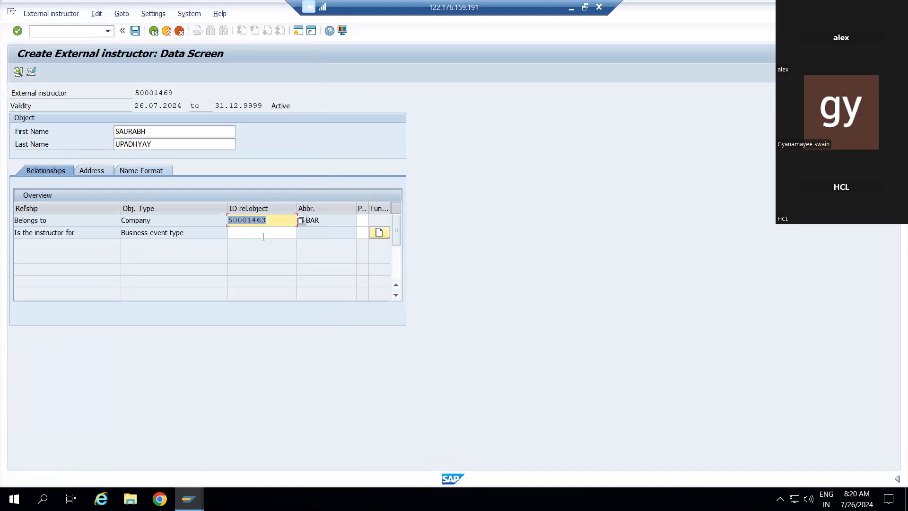
{"action": "left_click", "coordinate": [294, 230]}
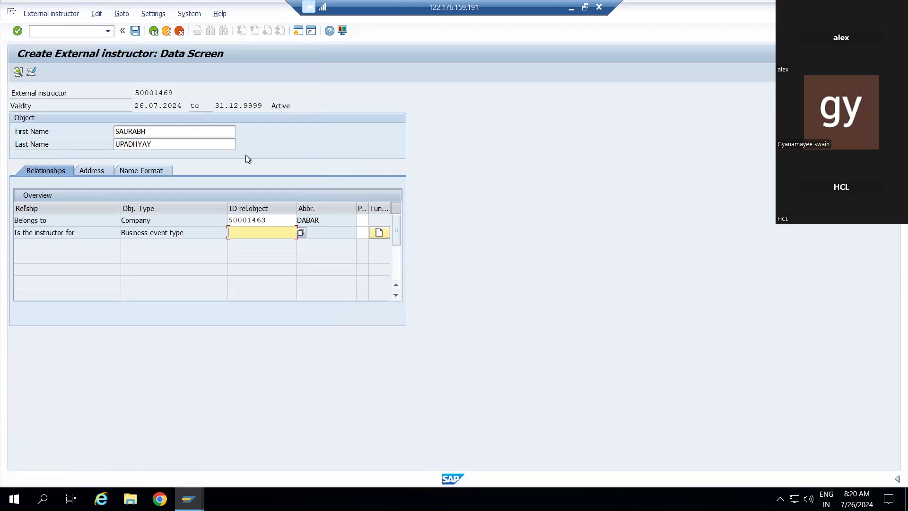
{"action": "left_click", "coordinate": [302, 232]}
{"action": "left_click", "coordinate": [272, 97]}
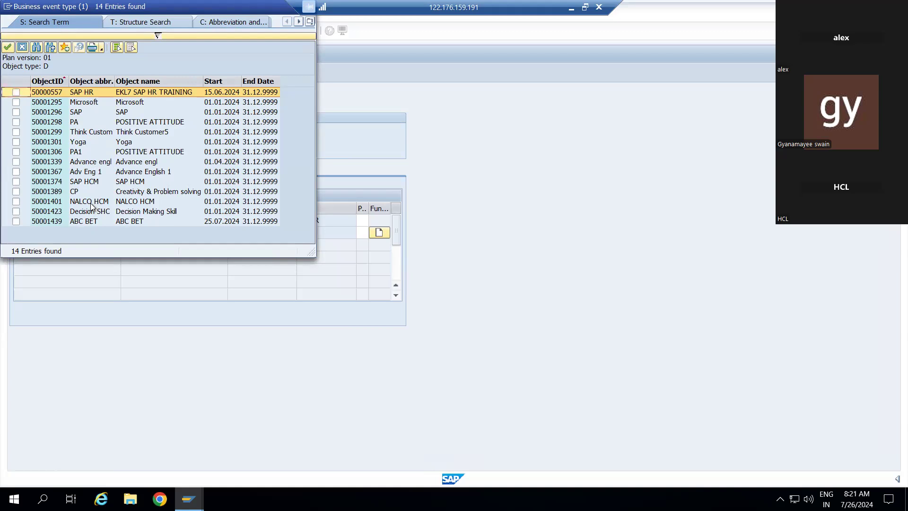
Step: Link the instructor to business event type 50001389 CP Creativity & Problem solving
{"action": "double_click", "coordinate": [83, 189]}
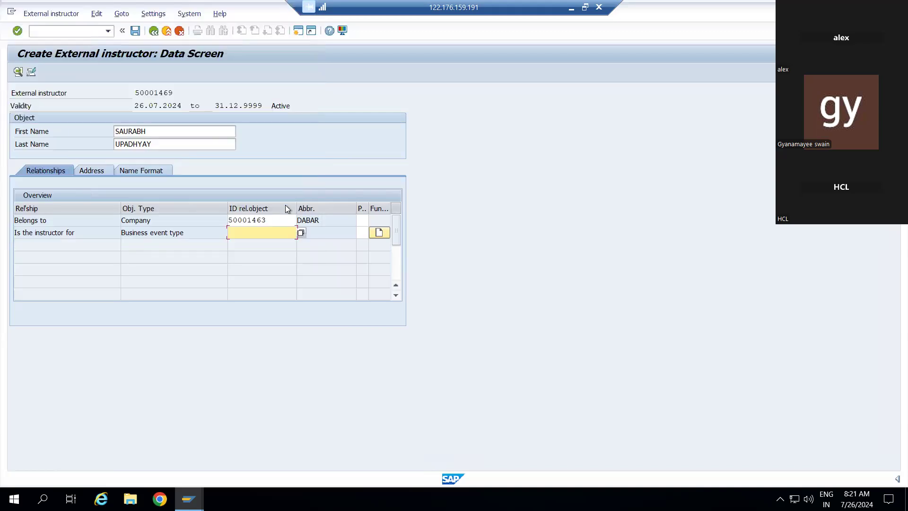
{"action": "left_click", "coordinate": [301, 233]}
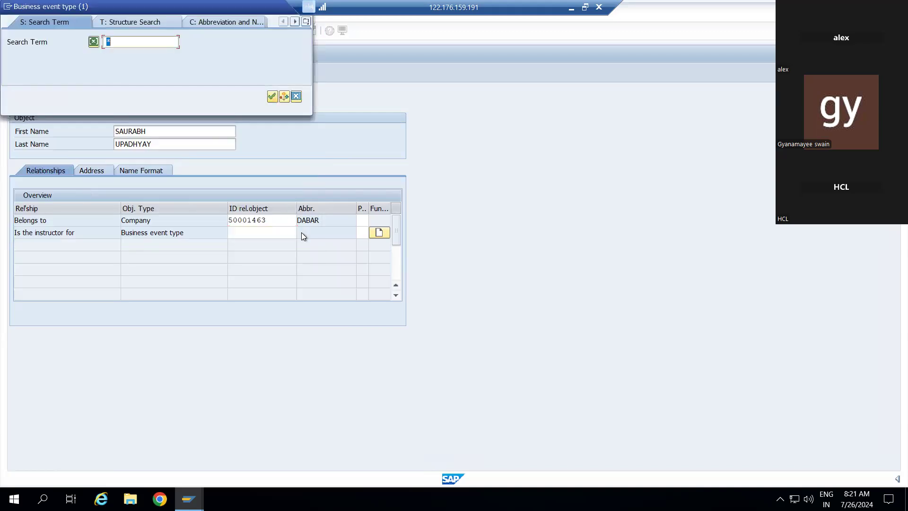
{"action": "left_click", "coordinate": [273, 97]}
{"action": "left_click", "coordinate": [17, 193]}
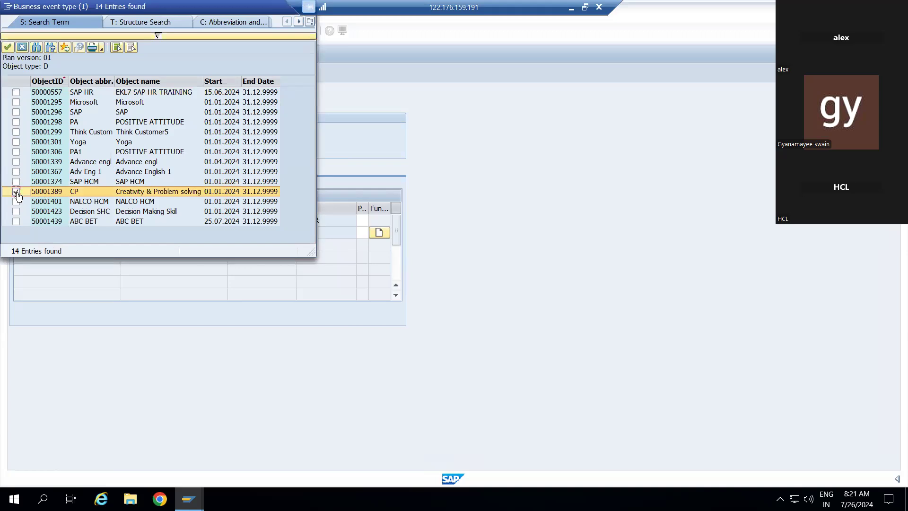
{"action": "double_click", "coordinate": [18, 193]}
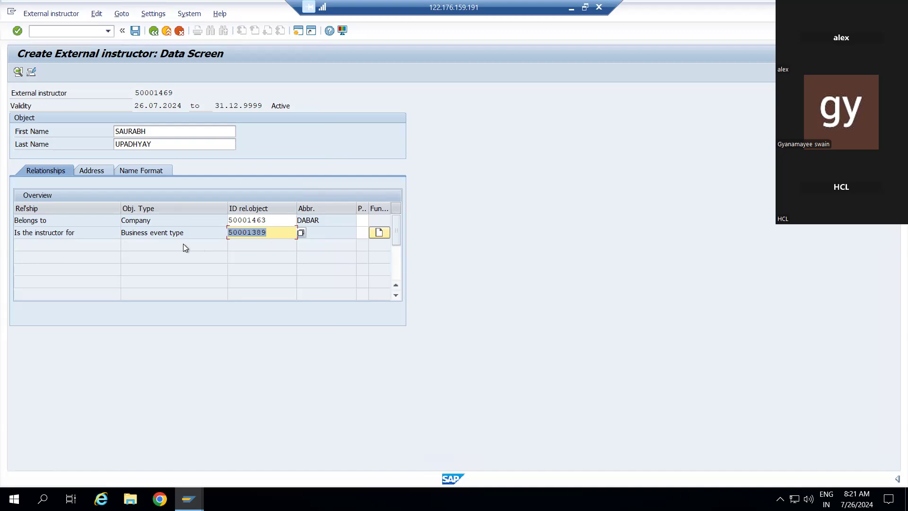
Step: Try saving the instructor, then clear the existing first and last name fields
{"action": "left_click", "coordinate": [136, 31]}
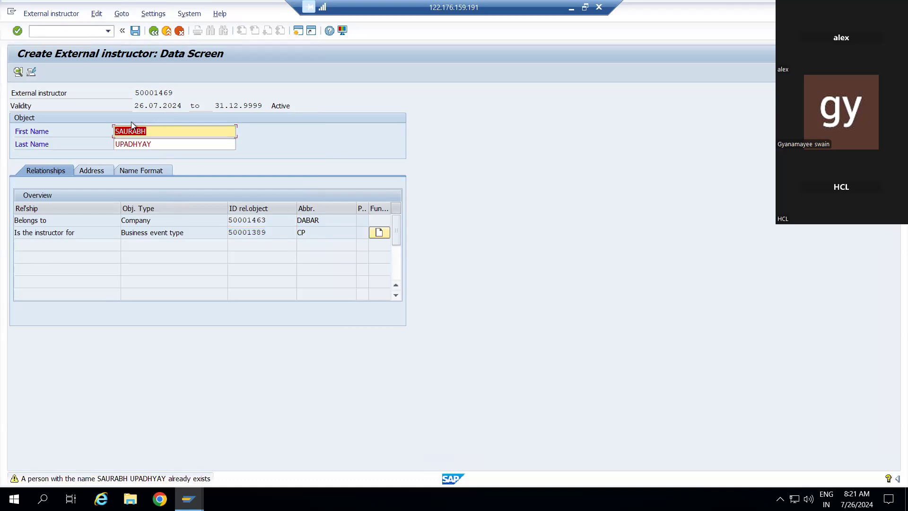
{"action": "left_click", "coordinate": [154, 133]}
{"action": "key", "text": "BackSpace"}
{"action": "key", "text": "BackSpace"}
{"action": "key", "text": "BackSpace"}
{"action": "key", "text": "BackSpace"}
{"action": "key", "text": "BackSpace"}
{"action": "key", "text": "BackSpace"}
{"action": "key", "text": "BackSpace"}
{"action": "left_click", "coordinate": [155, 140]}
{"action": "left_click", "coordinate": [156, 144]}
{"action": "key", "text": "BackSpace"}
{"action": "key", "text": "BackSpace"}
{"action": "key", "text": "BackSpace"}
{"action": "key", "text": "BackSpace"}
{"action": "key", "text": "BackSpace"}
{"action": "key", "text": "BackSpace"}
{"action": "key", "text": "BackSpace"}
{"action": "left_click", "coordinate": [157, 129]}
{"action": "key", "text": "BackSpace"}
{"action": "key", "text": "BackSpace"}
{"action": "key", "text": "BackSpace"}
{"action": "key", "text": "BackSpace"}
{"action": "key", "text": "BackSpace"}
{"action": "key", "text": "BackSpace"}
{"action": "key", "text": "BackSpace"}
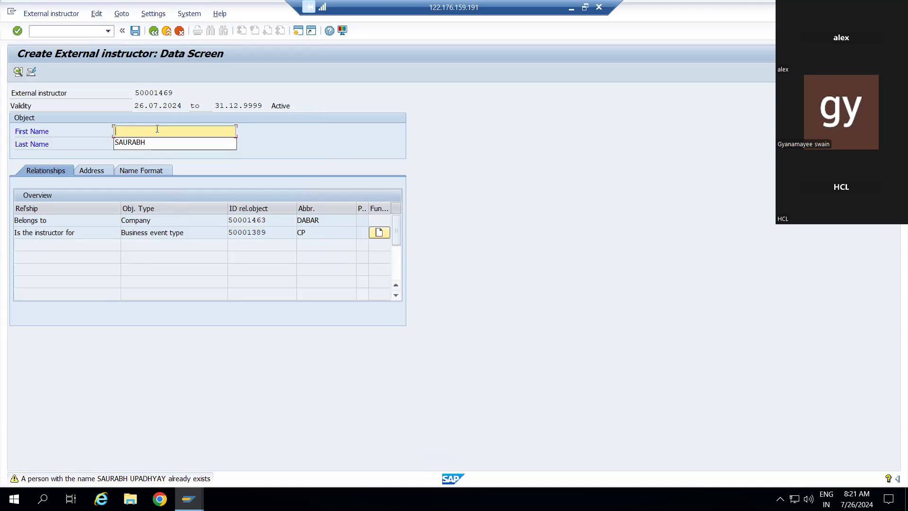
{"action": "type", "text": "HAR"}
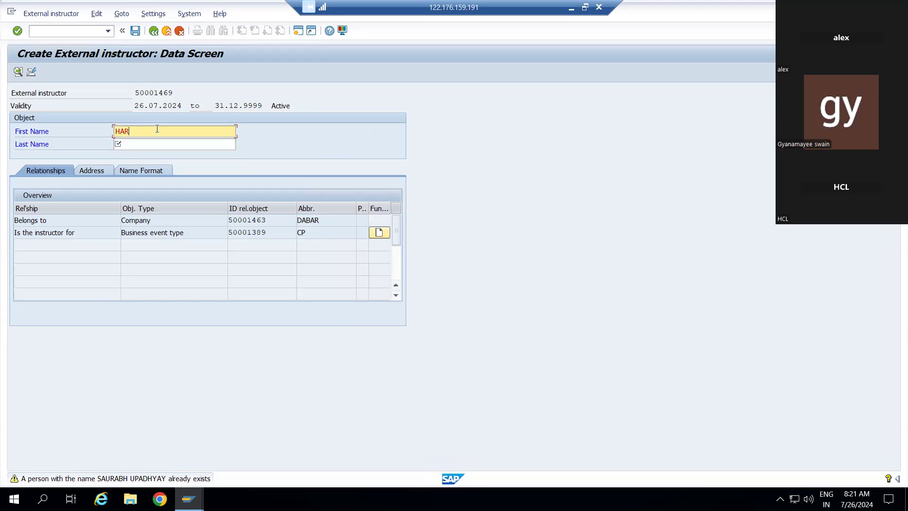
{"action": "key", "text": "BackSpace"}
{"action": "key", "text": "BackSpace"}
{"action": "key", "text": "BackSpace"}
{"action": "key", "text": "BackSpace"}
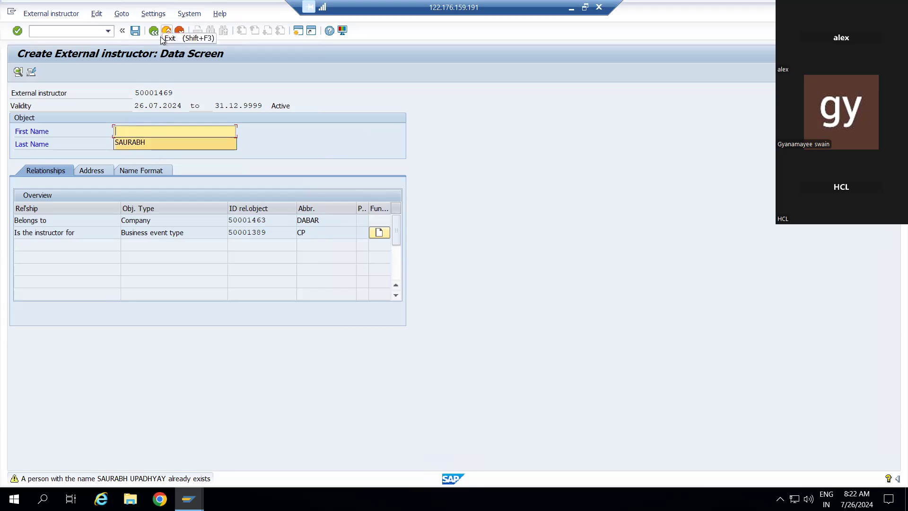
Step: Enter a different person's first and last name and save the external instructor
{"action": "left_click", "coordinate": [136, 32]}
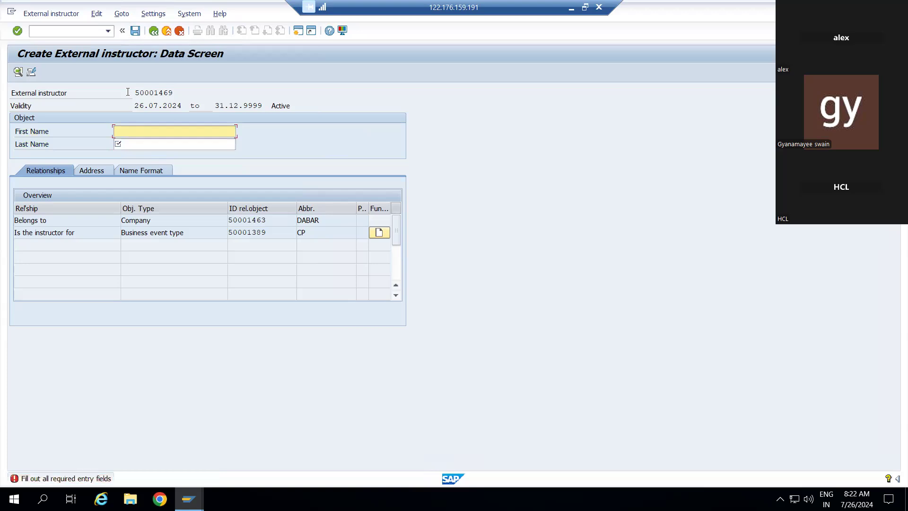
{"action": "key", "text": "BackSpace"}
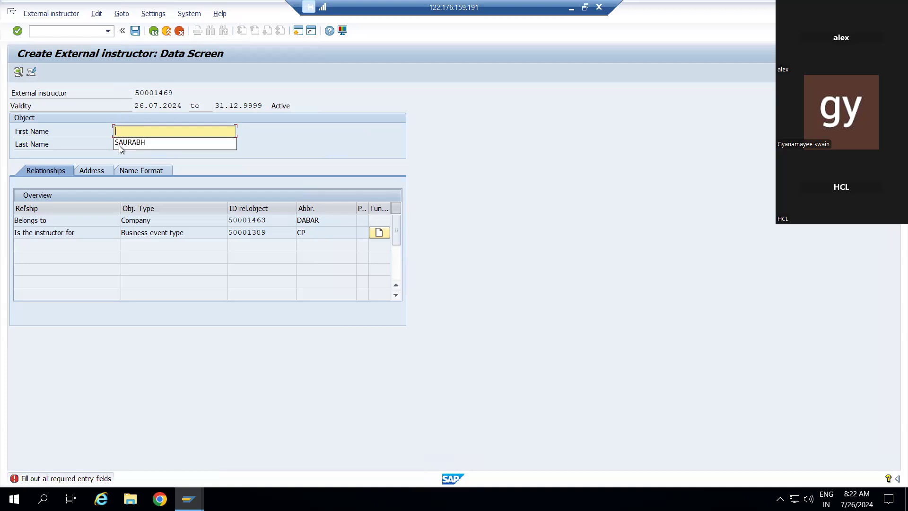
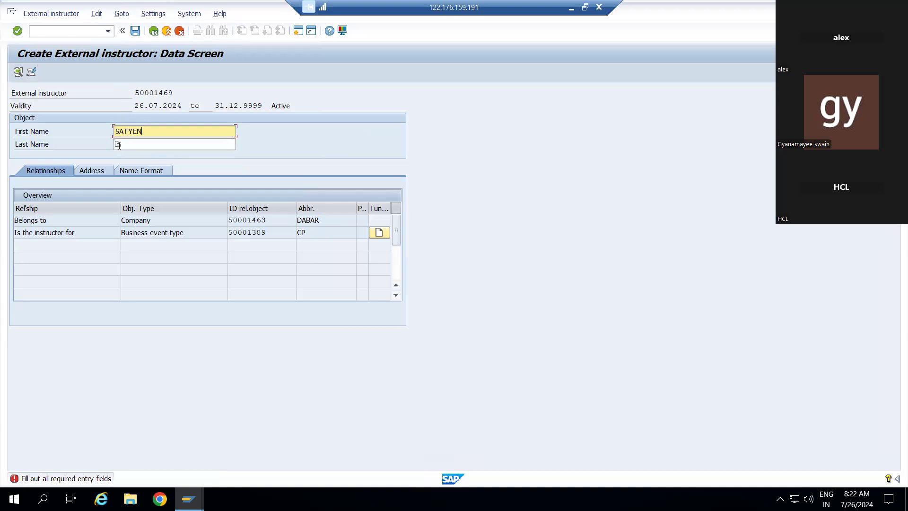
{"action": "left_click", "coordinate": [138, 143]}
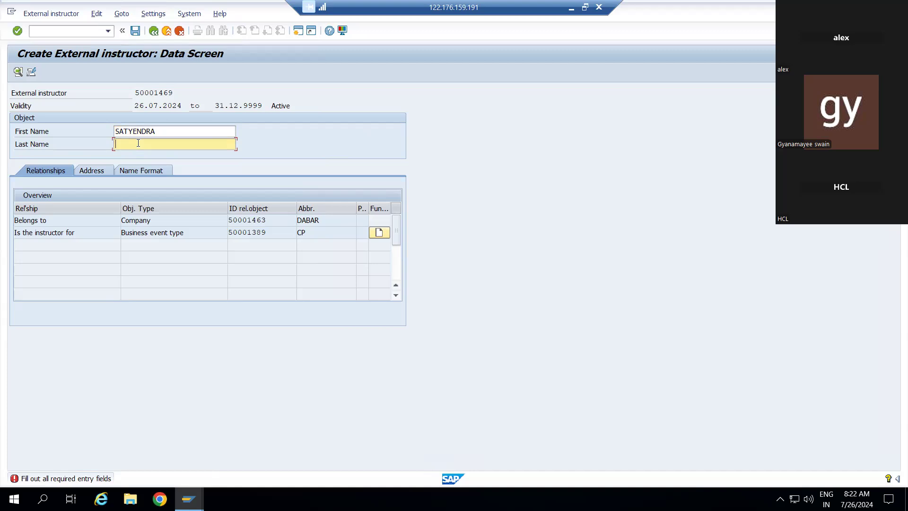
{"action": "left_click", "coordinate": [162, 133]}
{"action": "key", "text": "BackSpace"}
{"action": "key", "text": "BackSpace"}
{"action": "key", "text": "BackSpace"}
{"action": "key", "text": "BackSpace"}
{"action": "key", "text": "BackSpace"}
{"action": "key", "text": "BackSpace"}
{"action": "key", "text": "BackSpace"}
{"action": "key", "text": "BackSpace"}
{"action": "key", "text": "BackSpace"}
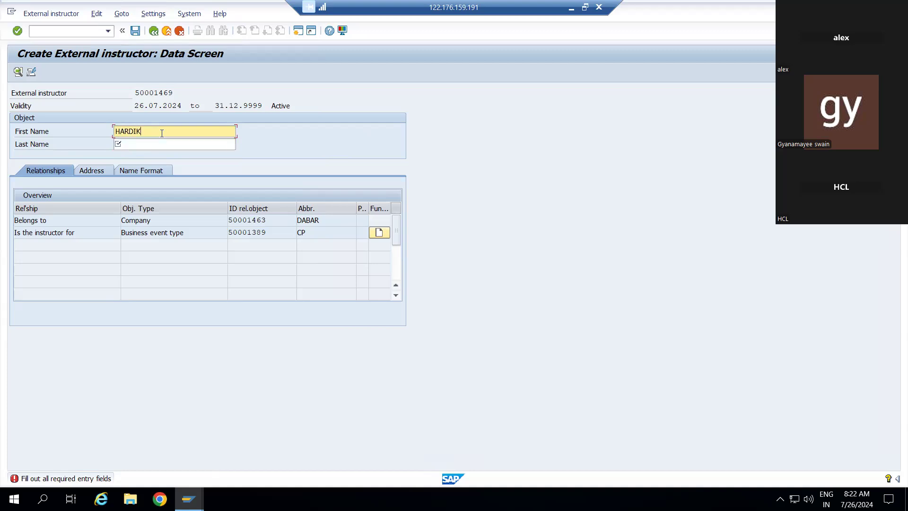
{"action": "left_click", "coordinate": [154, 146]}
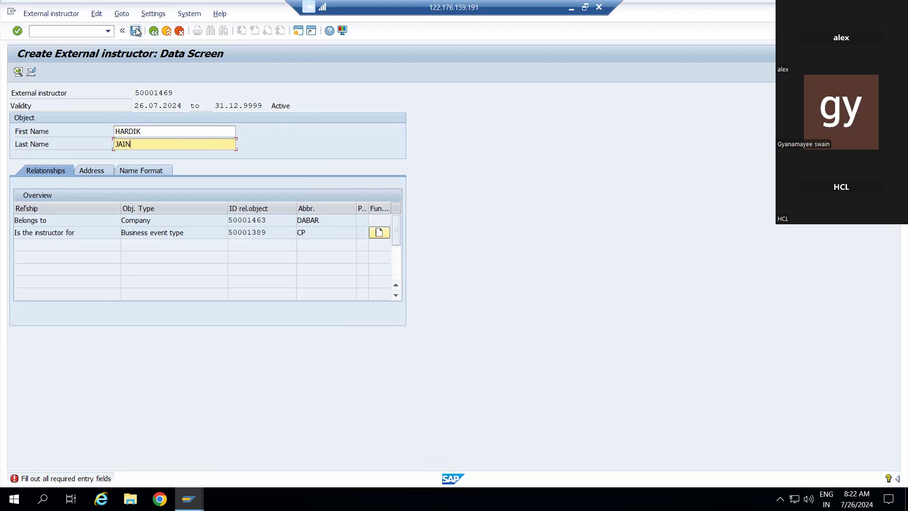
{"action": "left_click", "coordinate": [136, 30]}
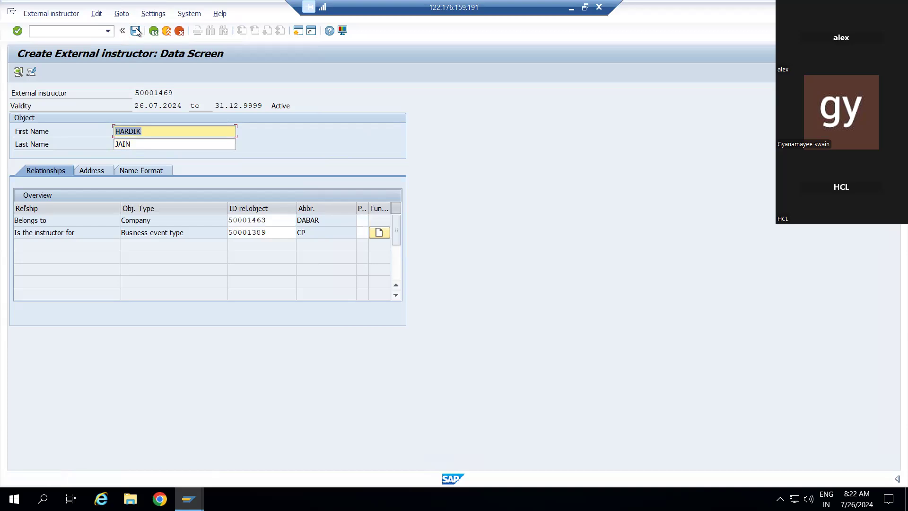
Step: Save instructor 50001469 under the proposed customizing request, then open Other Resource maintenance
{"action": "left_click", "coordinate": [137, 31]}
{"action": "left_click", "coordinate": [221, 185]}
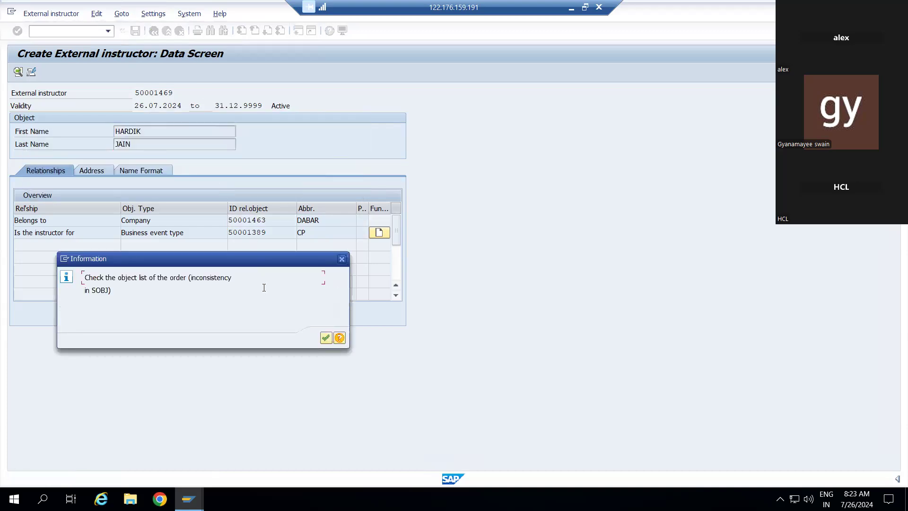
{"action": "left_click", "coordinate": [325, 337]}
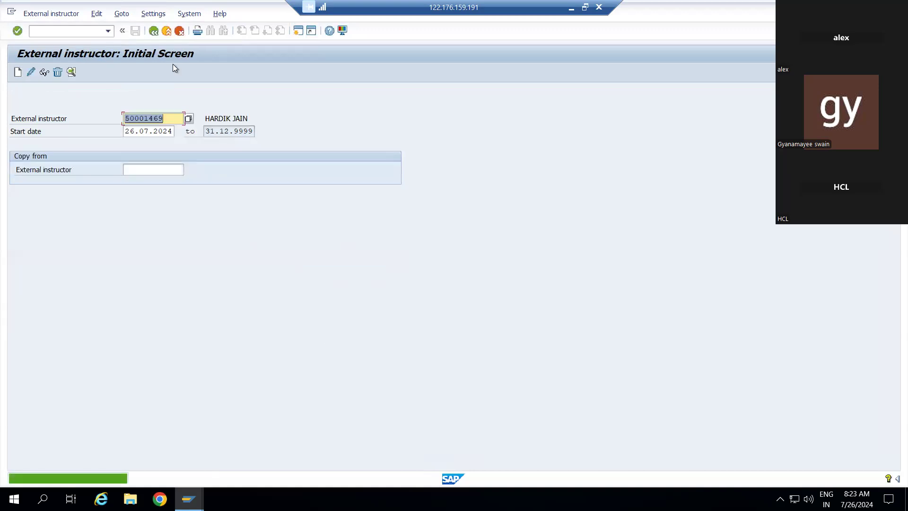
{"action": "left_click", "coordinate": [154, 31]}
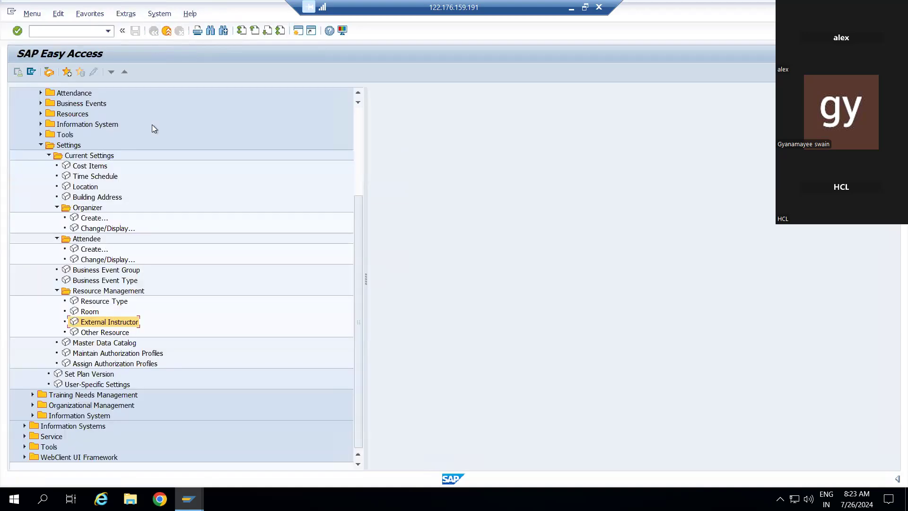
{"action": "double_click", "coordinate": [80, 333]}
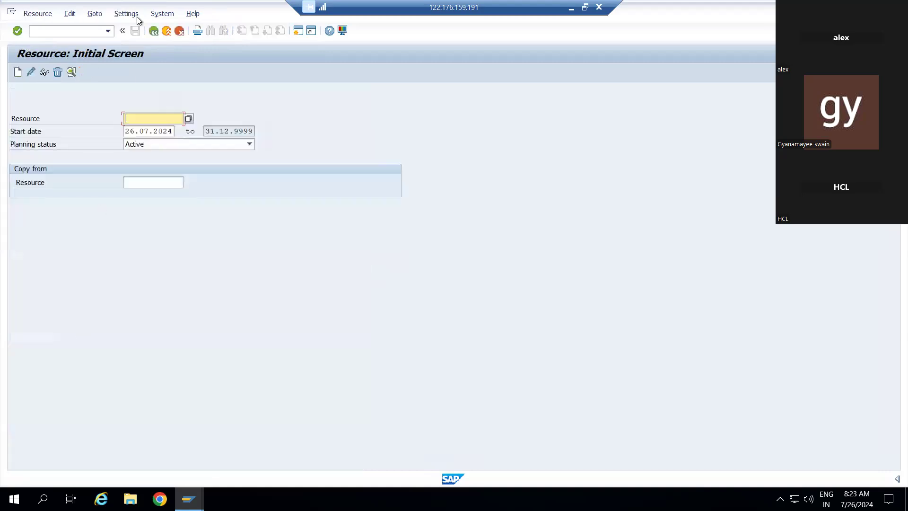
Step: Create a new resource with resource type 50001467 DABAR CR
{"action": "left_click", "coordinate": [18, 73]}
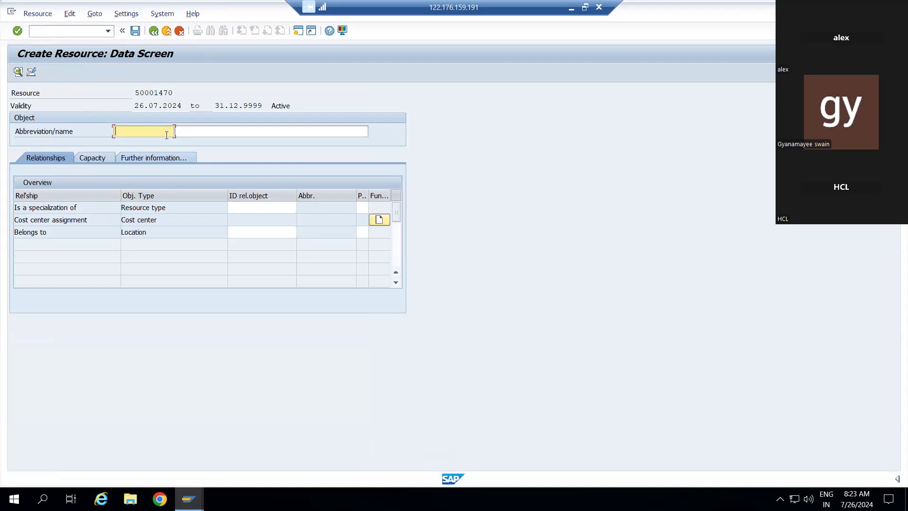
{"action": "left_click", "coordinate": [272, 211]}
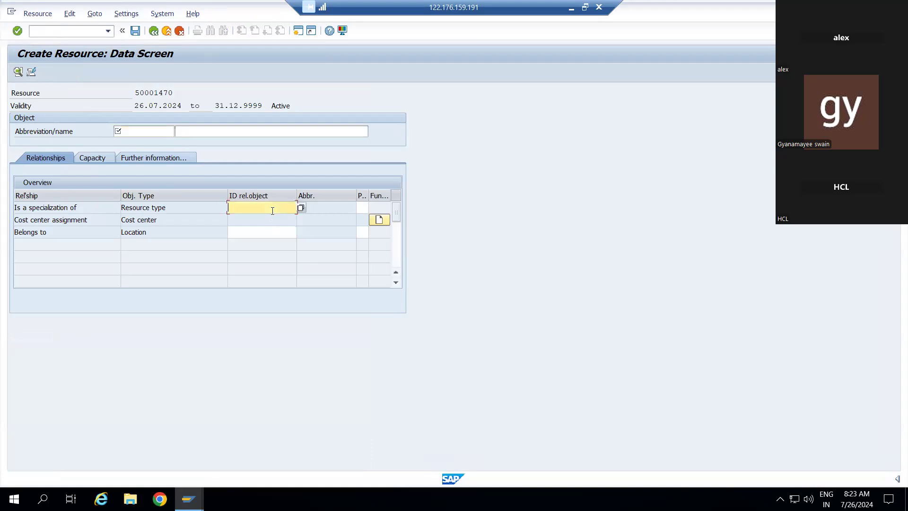
{"action": "left_click", "coordinate": [302, 209]}
{"action": "left_click", "coordinate": [272, 95]}
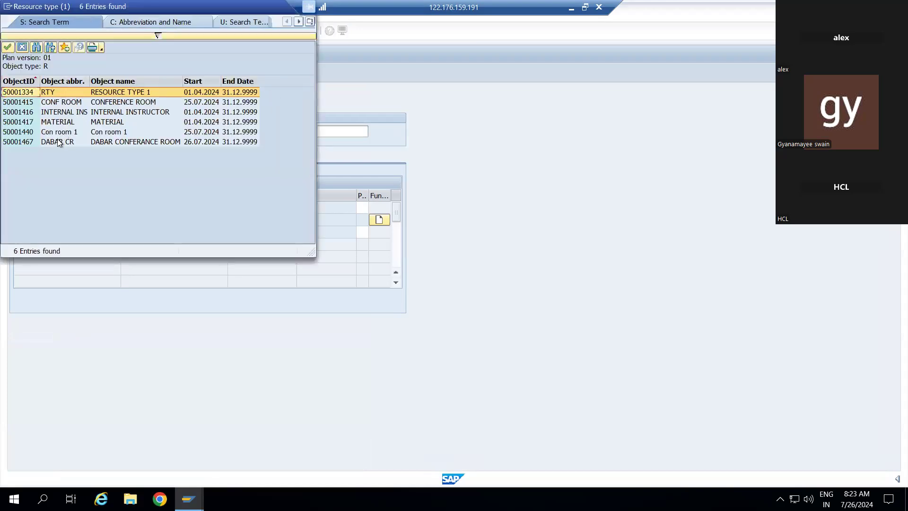
{"action": "left_click", "coordinate": [56, 141]}
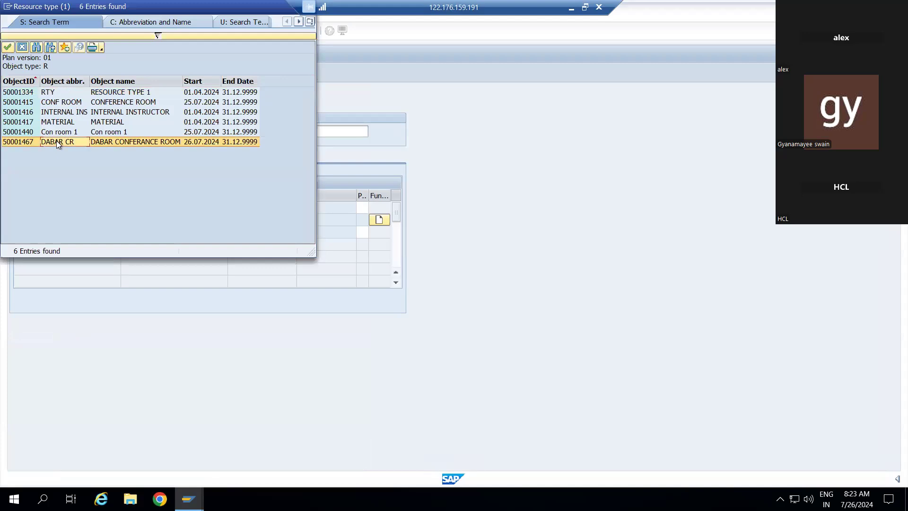
{"action": "double_click", "coordinate": [56, 142]}
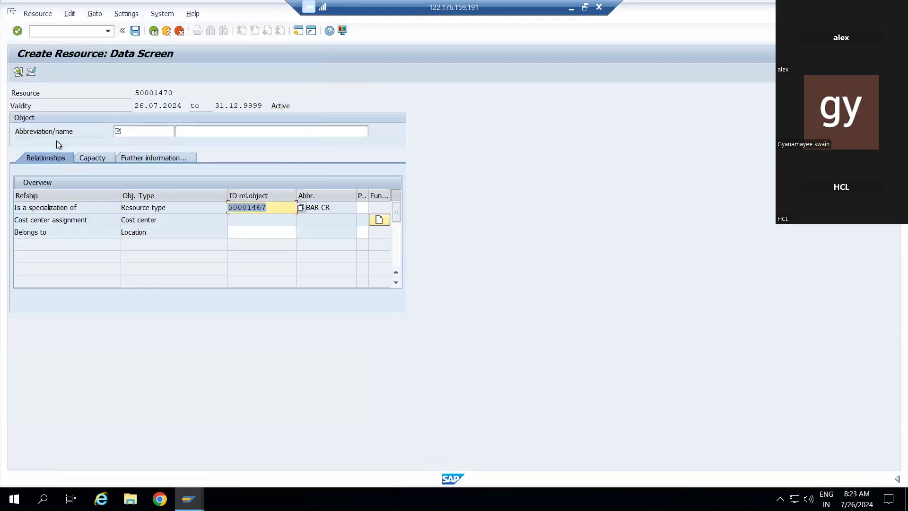
Step: Assign location 50001462 Noida Dabar to the new resource
{"action": "left_click", "coordinate": [259, 236]}
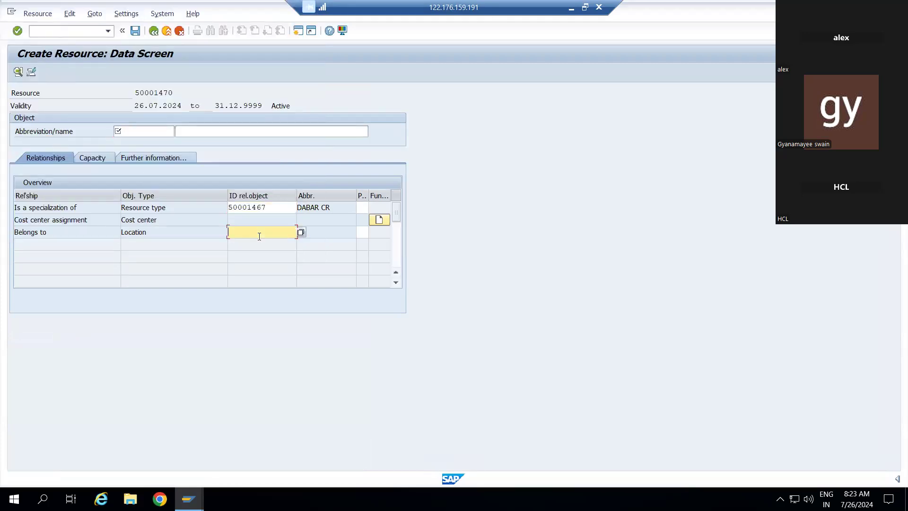
{"action": "left_click", "coordinate": [301, 233]}
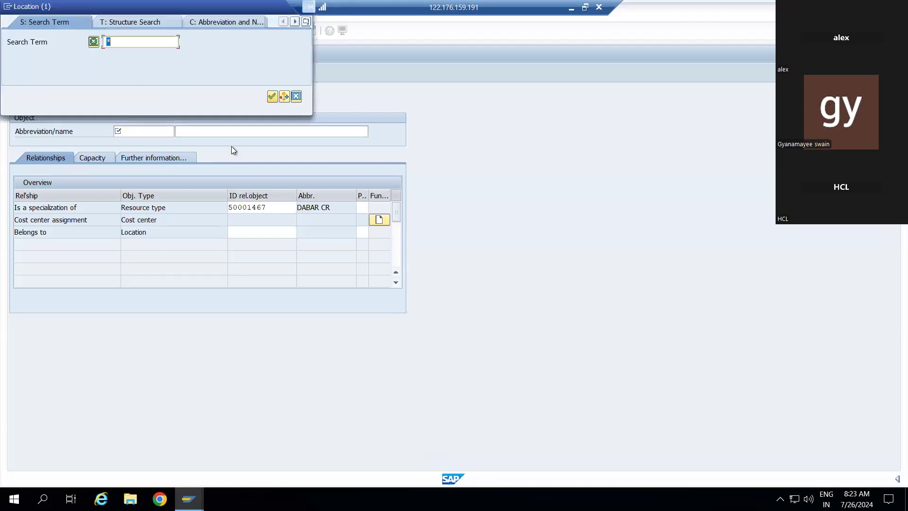
{"action": "left_click", "coordinate": [272, 97]}
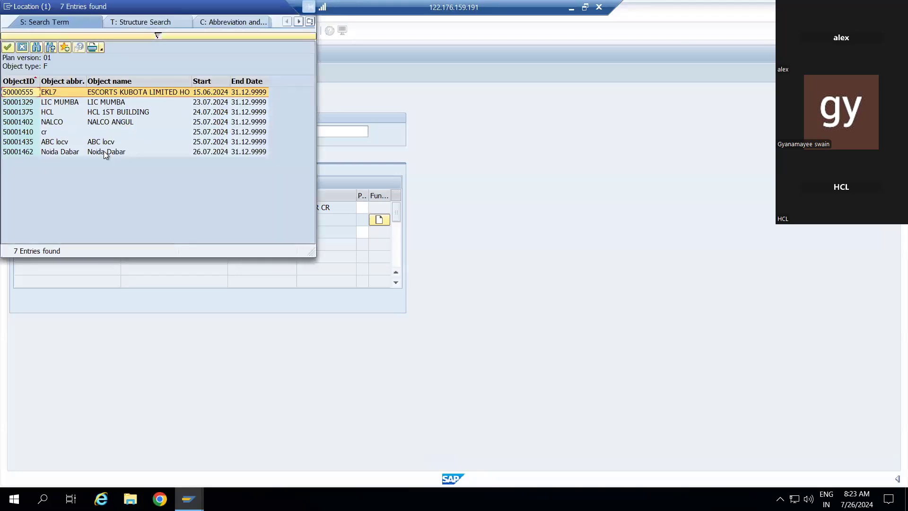
{"action": "left_click", "coordinate": [82, 151]}
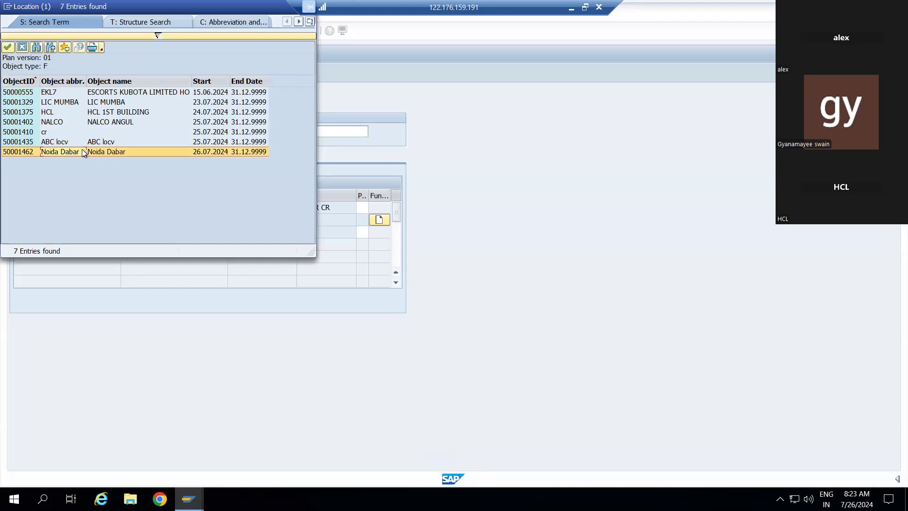
{"action": "left_click", "coordinate": [81, 151]}
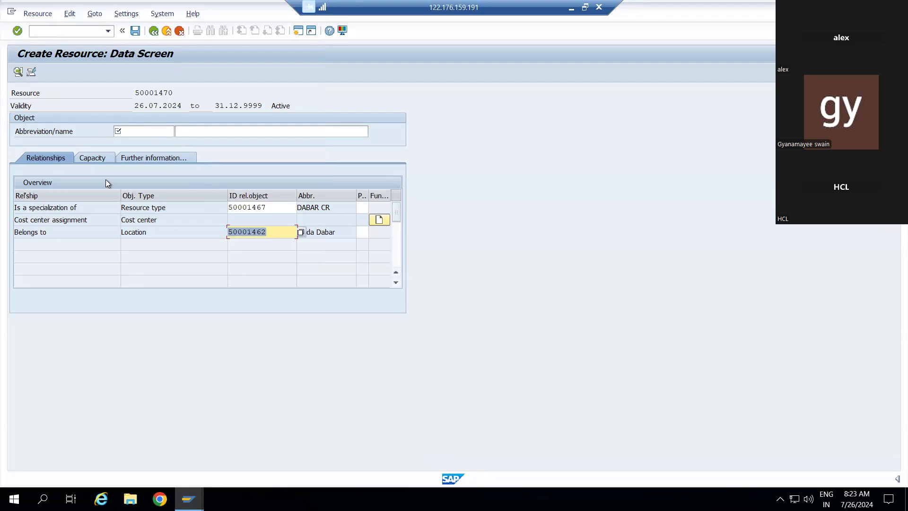
{"action": "left_click", "coordinate": [145, 132]}
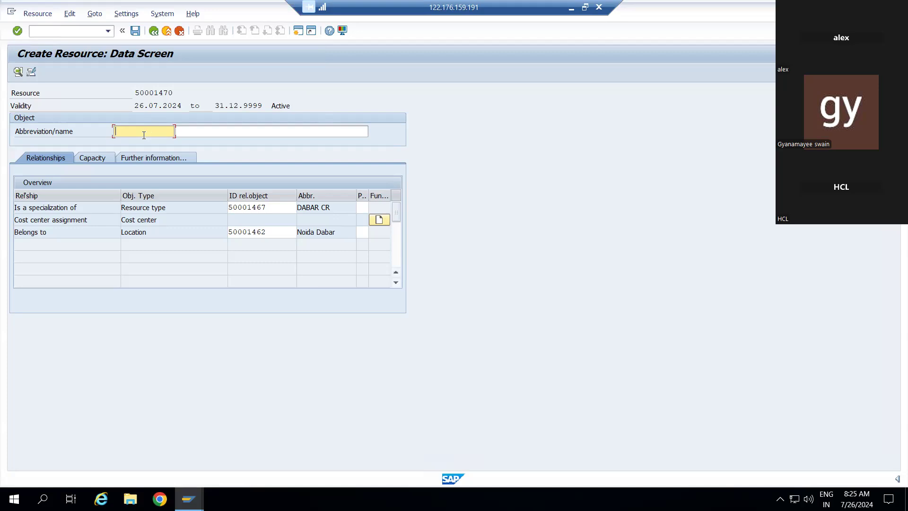
Step: Enter NOTEPAD as the resource's abbreviation
{"action": "type", "text": "NOTEPAD"}
{"action": "left_click", "coordinate": [192, 131]}
Step: Enter NOTEPAD as the resource's full name and show its capacity settings
{"action": "type", "text": "NOTEPAD"}
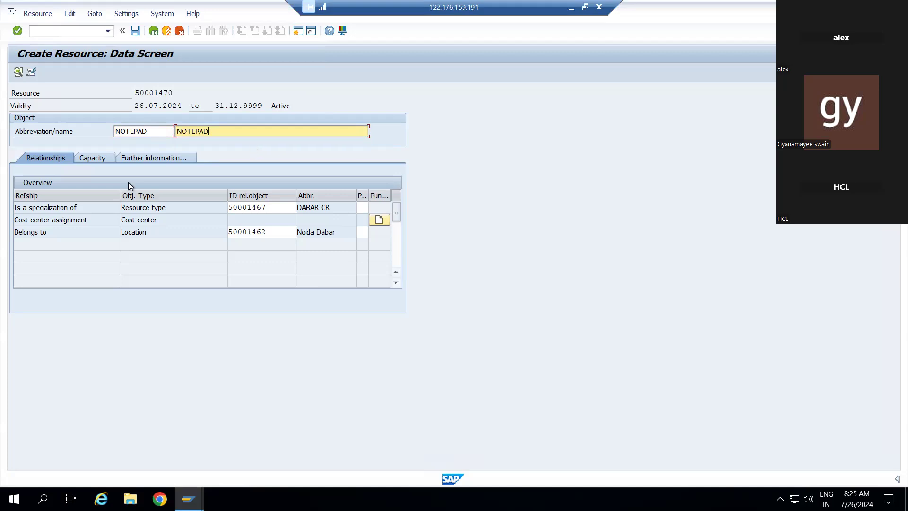
{"action": "left_click", "coordinate": [241, 220]}
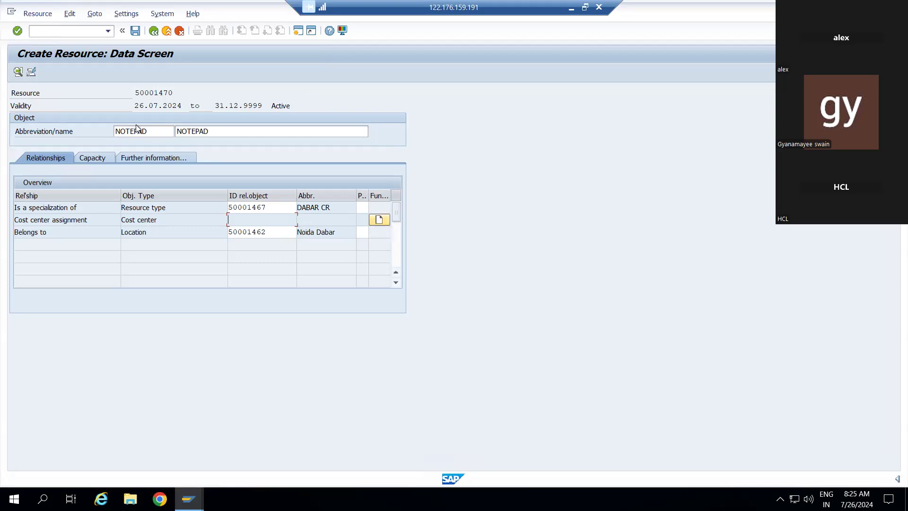
{"action": "left_click", "coordinate": [100, 159]}
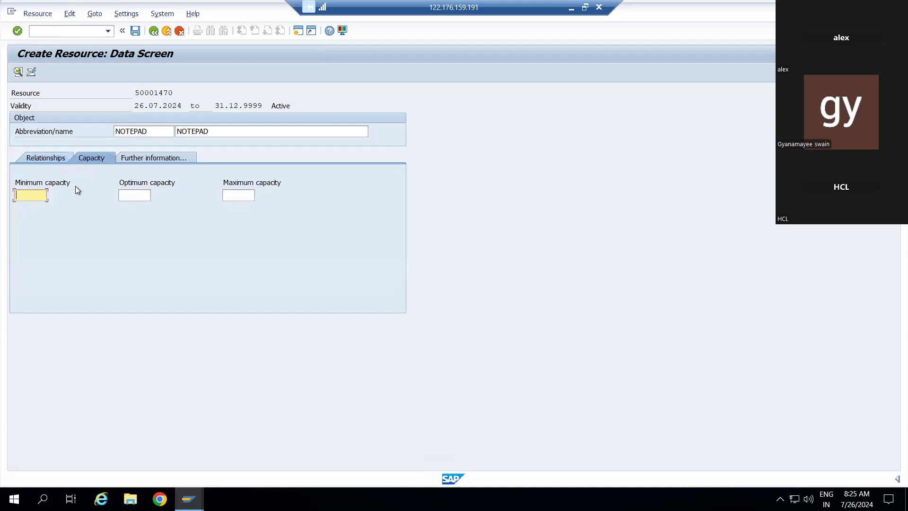
Step: Set capacities to minimum 20, optimum 50 and maximum 55, then view further information
{"action": "left_click", "coordinate": [59, 161]}
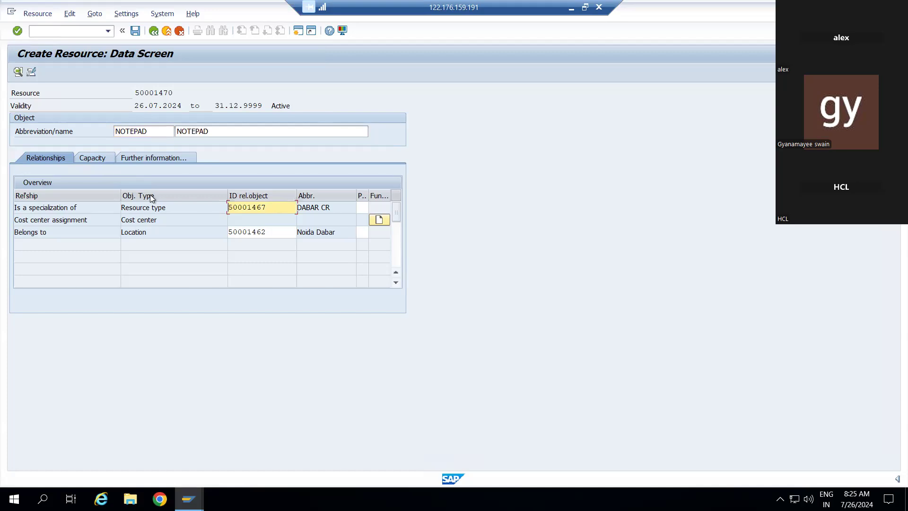
{"action": "left_click", "coordinate": [101, 160]}
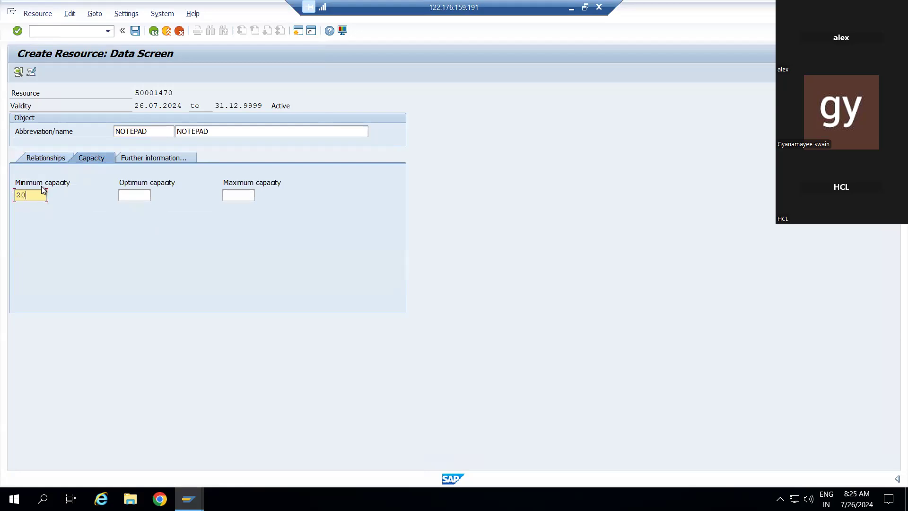
{"action": "left_click", "coordinate": [129, 195]}
{"action": "type", "text": "50"}
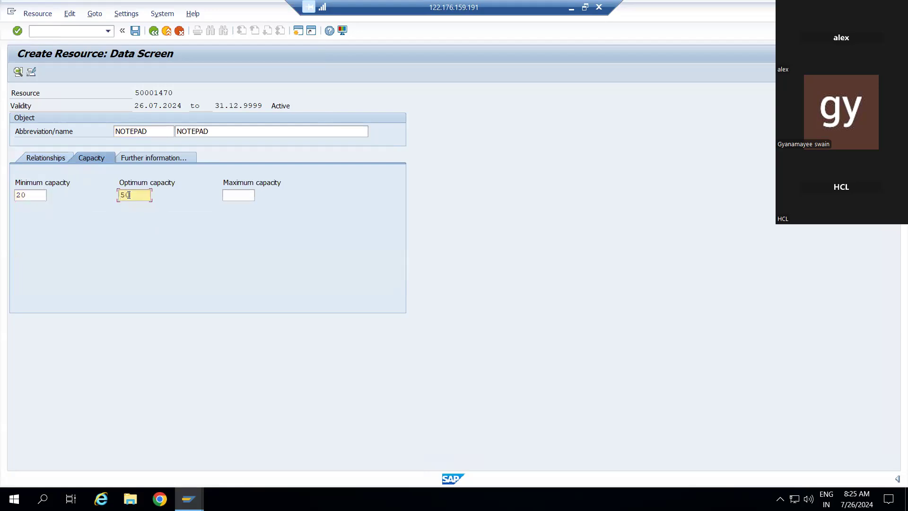
{"action": "left_click", "coordinate": [238, 201]}
{"action": "type", "text": "5"}
{"action": "left_click", "coordinate": [239, 206]}
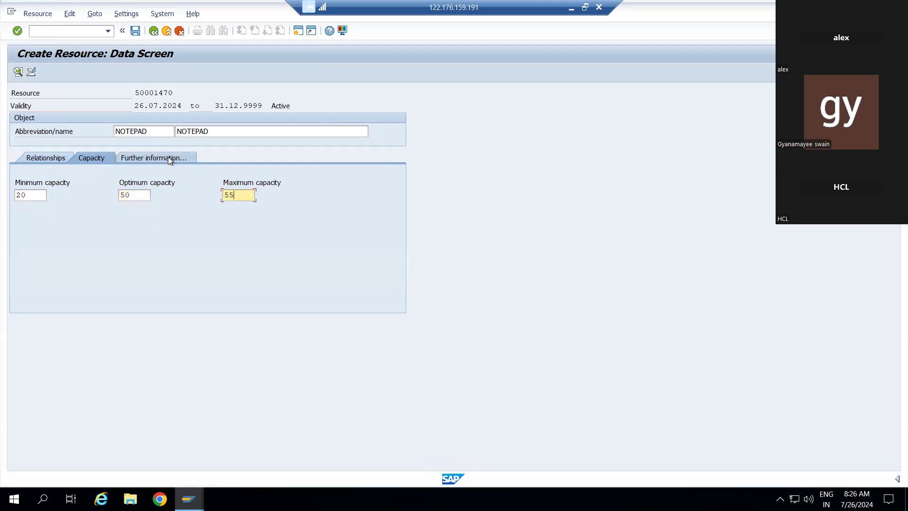
{"action": "left_click", "coordinate": [168, 157]}
{"action": "left_click", "coordinate": [97, 158]}
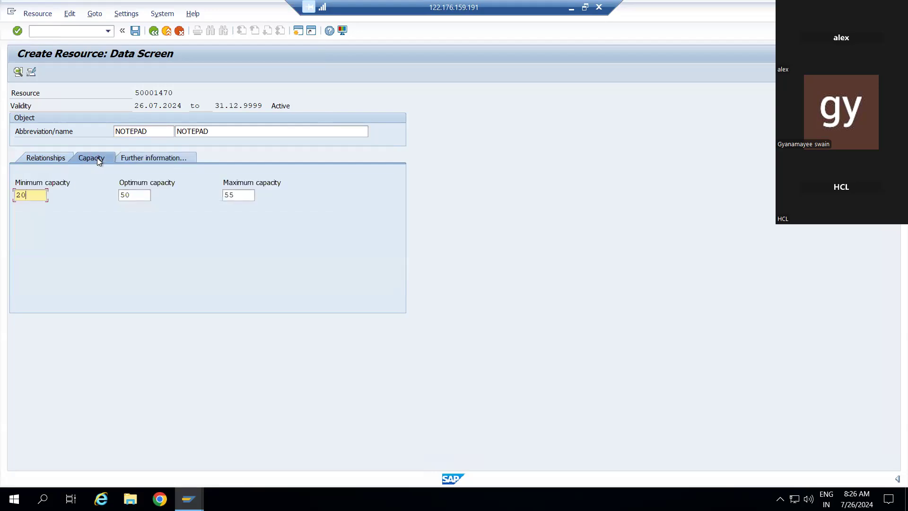
{"action": "left_click", "coordinate": [130, 158]}
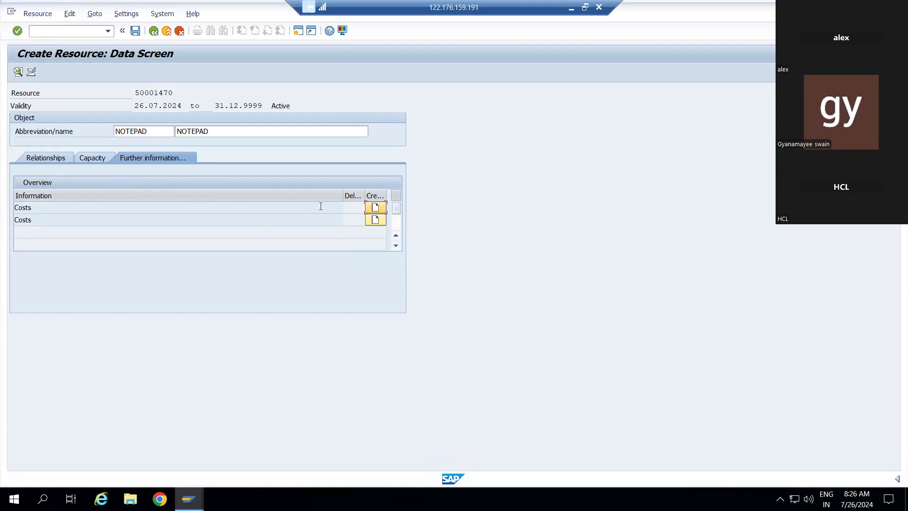
Step: Save resource NOTEPAD under the proposed customizing request and return to the main menu
{"action": "left_click", "coordinate": [63, 158]}
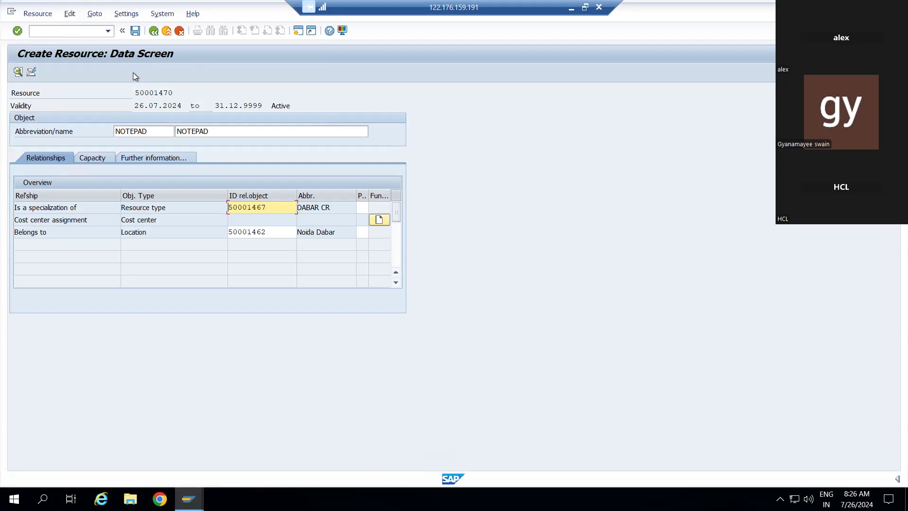
{"action": "left_click", "coordinate": [135, 31]}
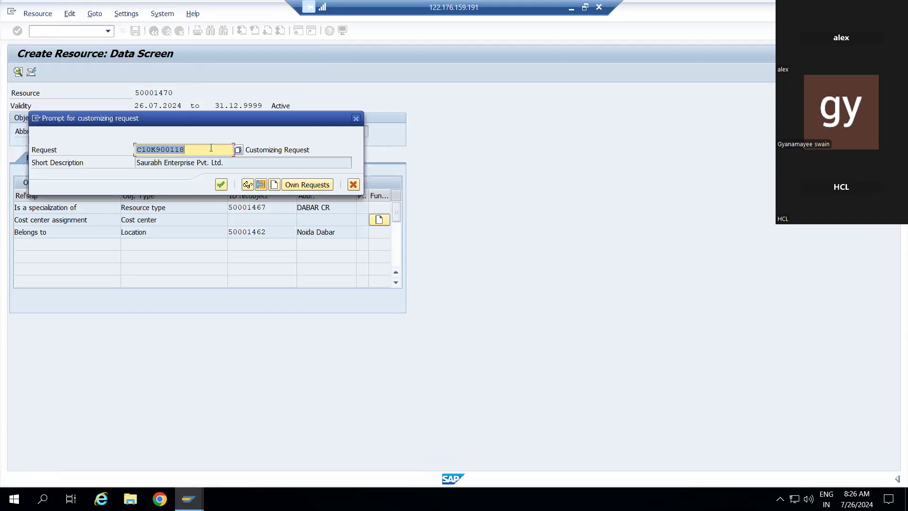
{"action": "left_click", "coordinate": [221, 184]}
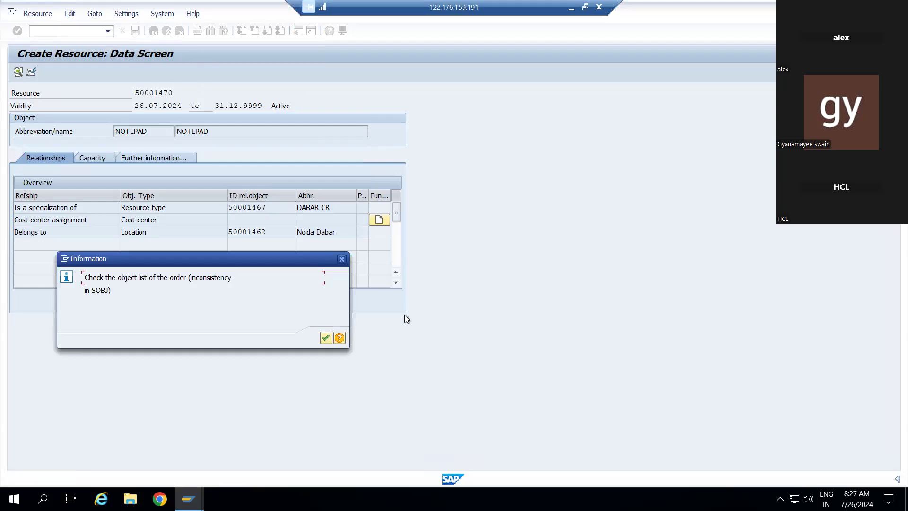
{"action": "left_click", "coordinate": [326, 337]}
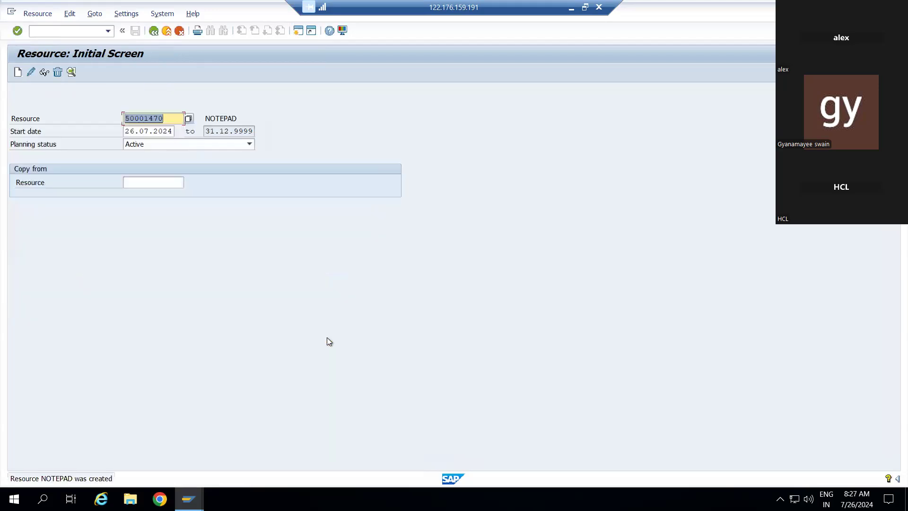
{"action": "left_click", "coordinate": [155, 33]}
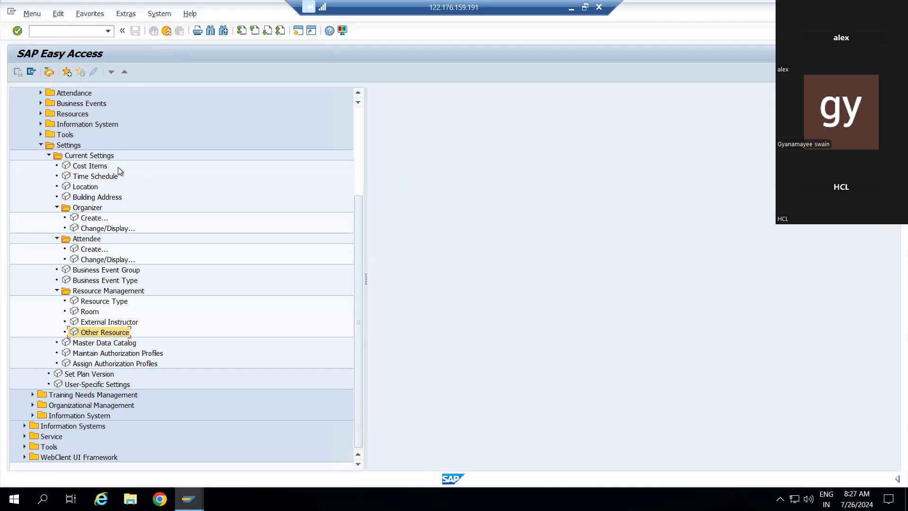
Step: Run transaction SPRO to open the customizing reference IMG
{"action": "scroll", "coordinate": [118, 167], "scroll_direction": "up", "scroll_amount": 5}
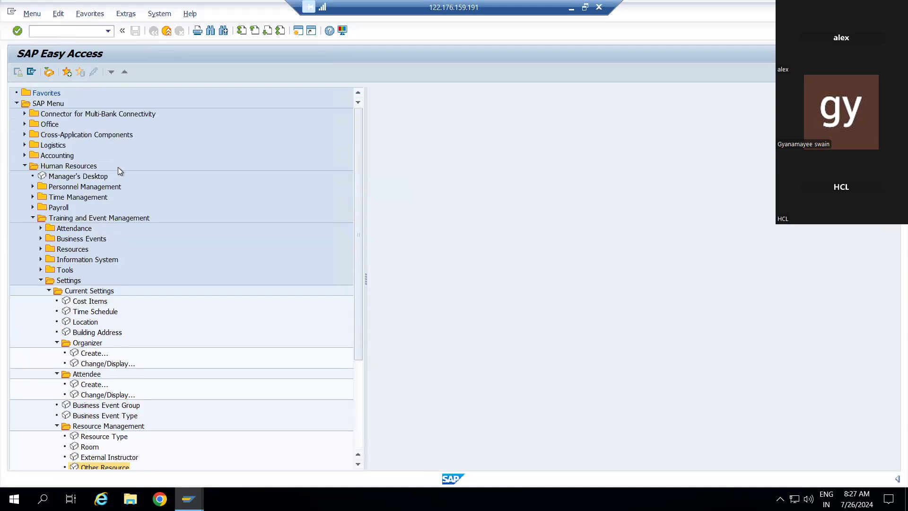
{"action": "scroll", "coordinate": [118, 166], "scroll_direction": "down", "scroll_amount": 4}
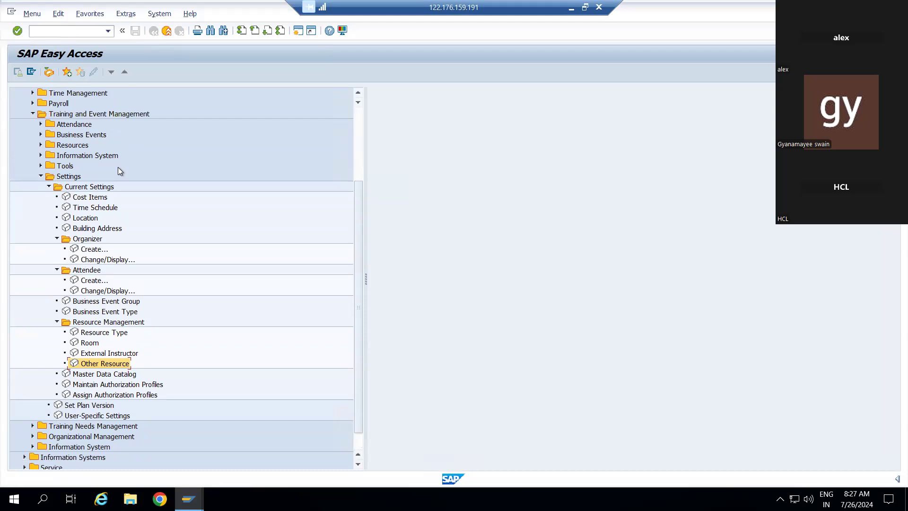
{"action": "type", "text": "SPRO"}
{"action": "key", "text": "Return"}
Step: In the Reference IMG, run Training and Event Management > Business Event Preparation > Create Business Event Group
{"action": "left_click", "coordinate": [50, 72]}
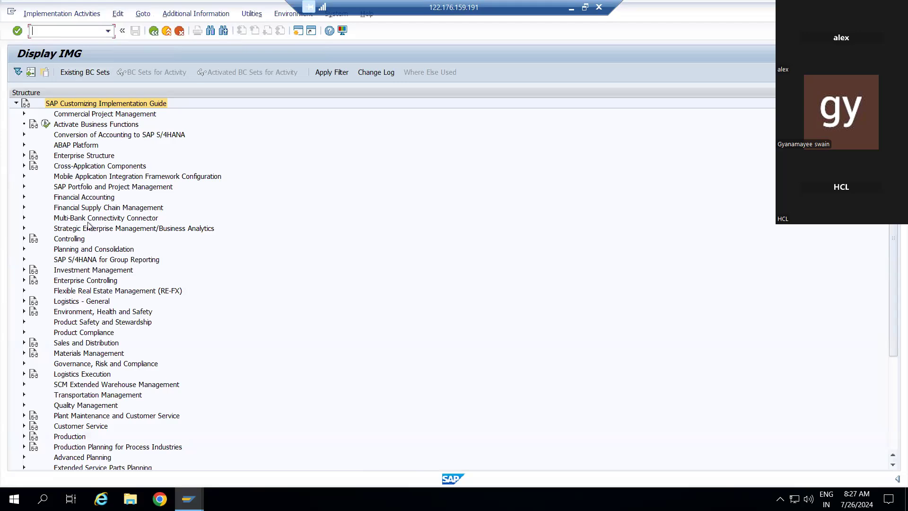
{"action": "scroll", "coordinate": [88, 225], "scroll_direction": "down", "scroll_amount": 5}
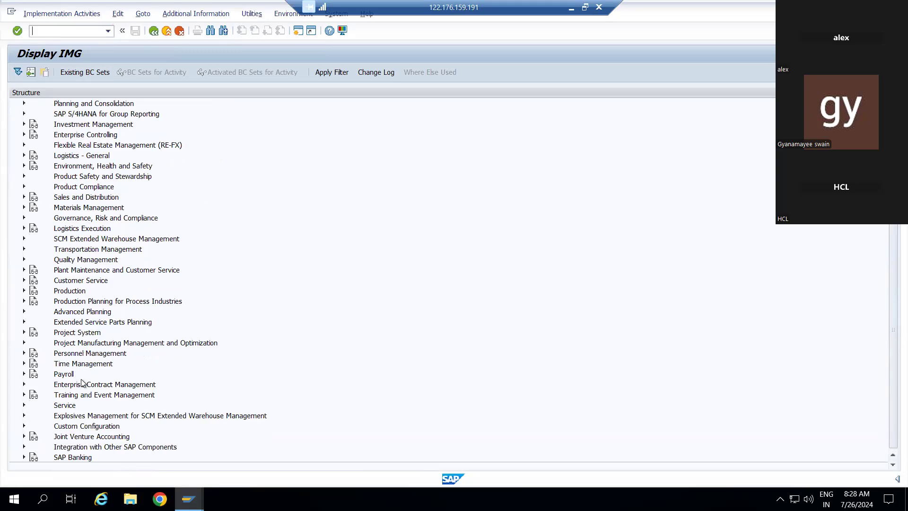
{"action": "left_click", "coordinate": [24, 395]}
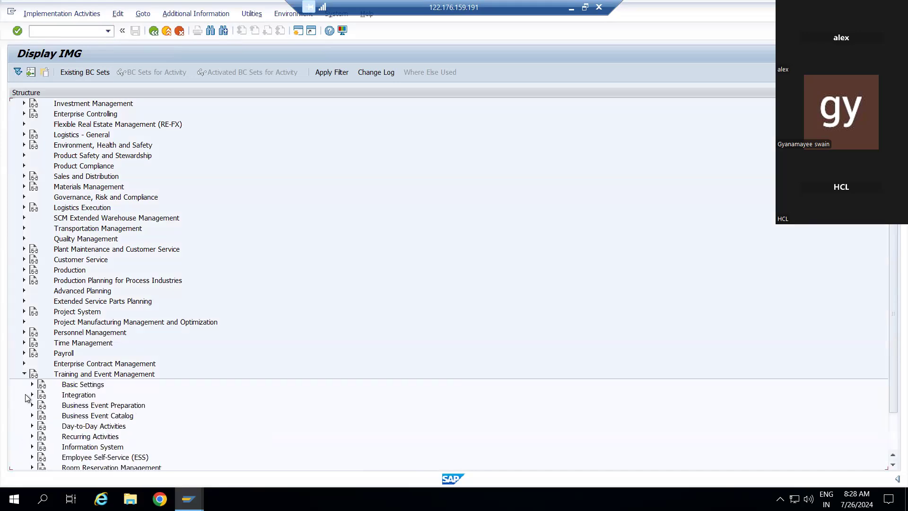
{"action": "scroll", "coordinate": [86, 374], "scroll_direction": "down", "scroll_amount": 1}
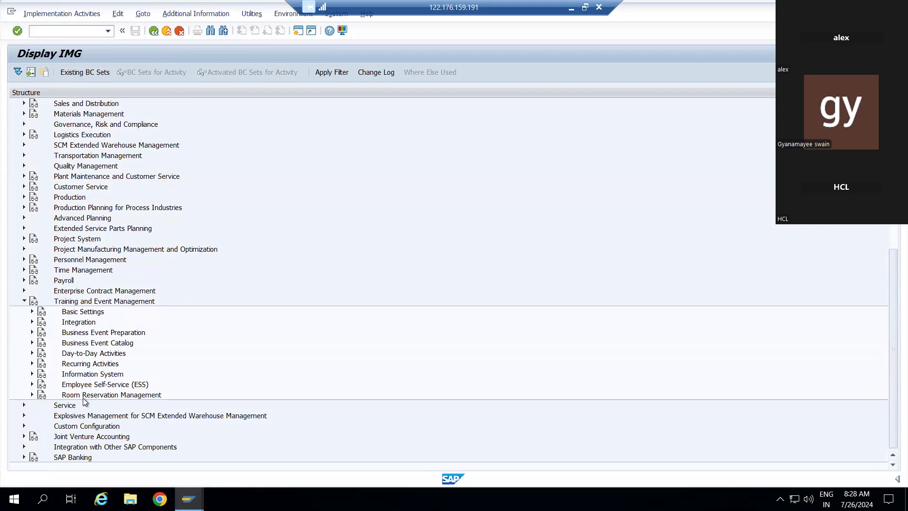
{"action": "left_click", "coordinate": [33, 333]}
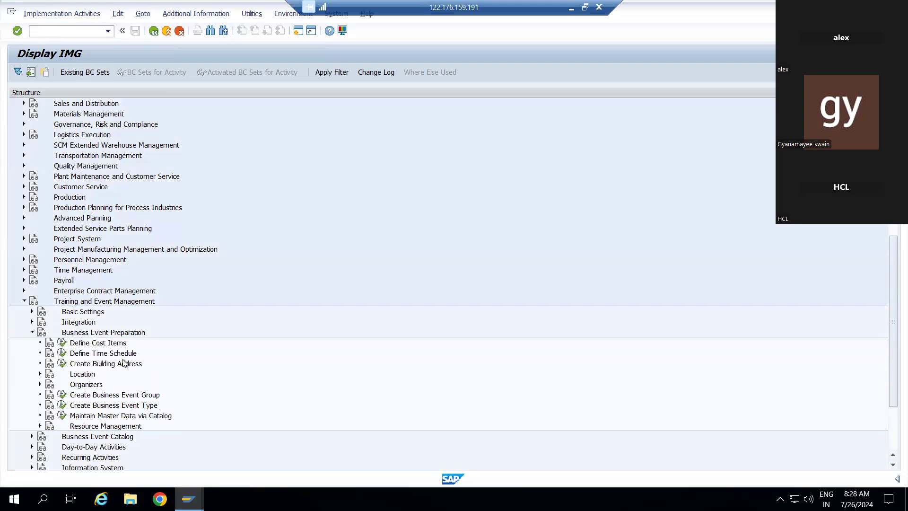
{"action": "left_click", "coordinate": [62, 395]}
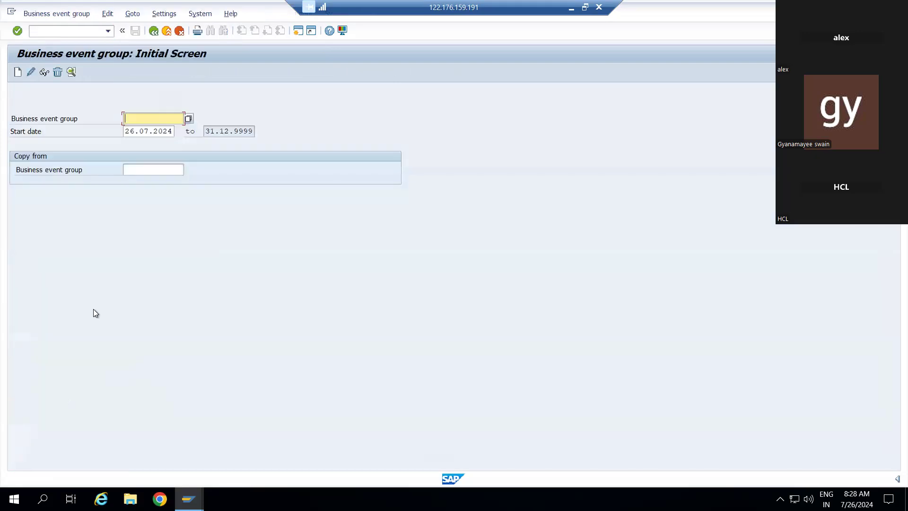
Step: Cancel the new business event group 50001471, discard its data and return to Display IMG
{"action": "left_click", "coordinate": [18, 72]}
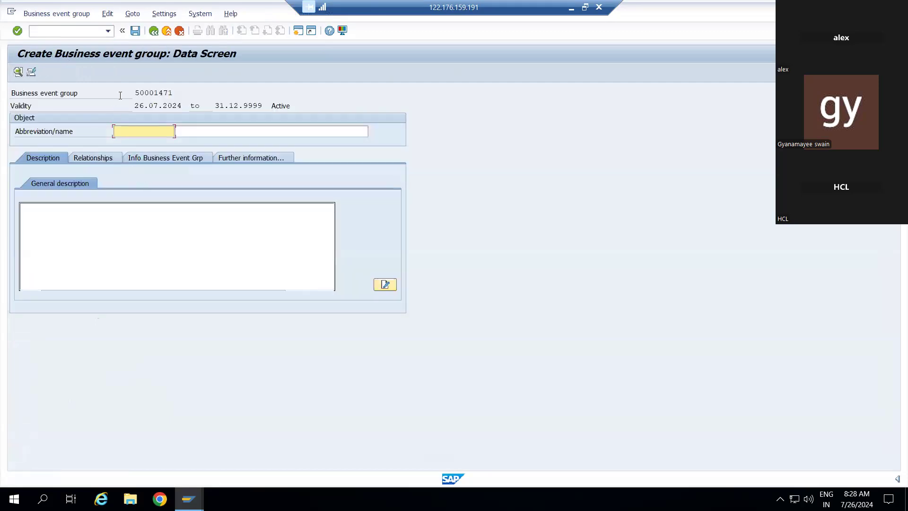
{"action": "left_click", "coordinate": [156, 32]}
{"action": "left_click", "coordinate": [156, 33]}
{"action": "left_click", "coordinate": [181, 31]}
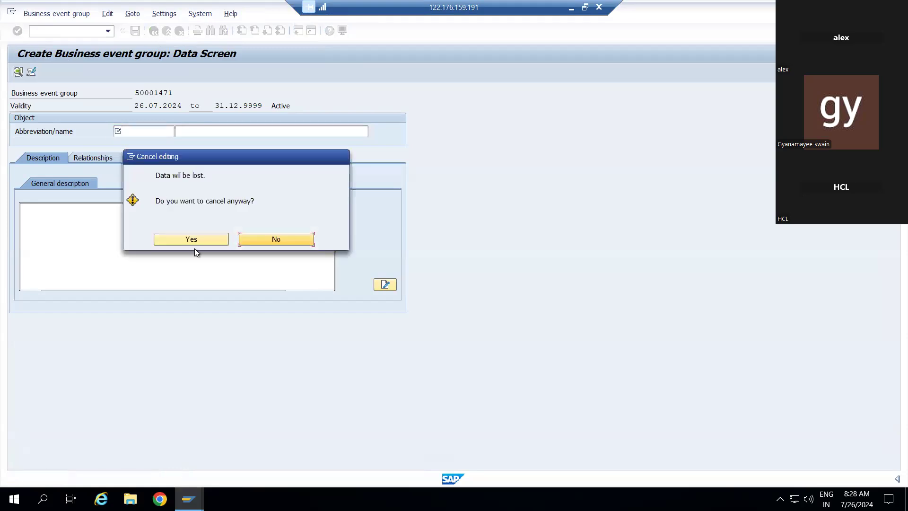
{"action": "left_click", "coordinate": [207, 239]}
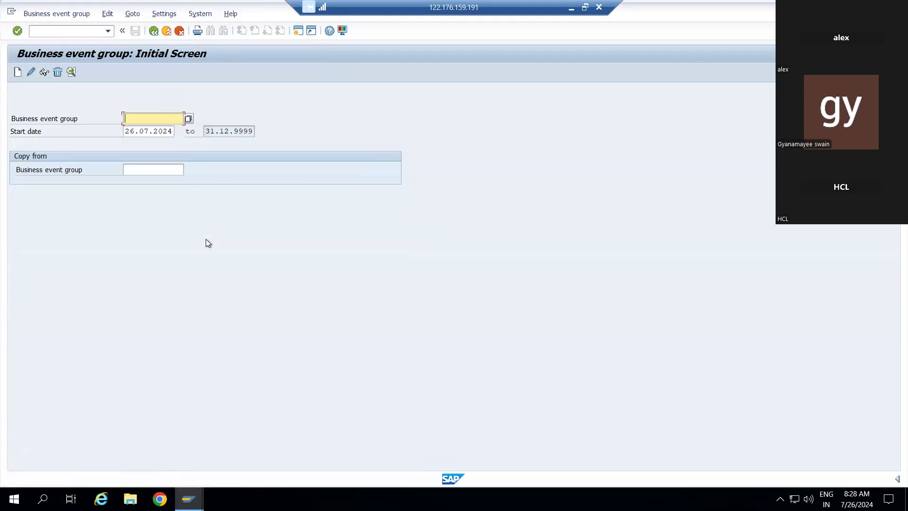
{"action": "left_click", "coordinate": [151, 34]}
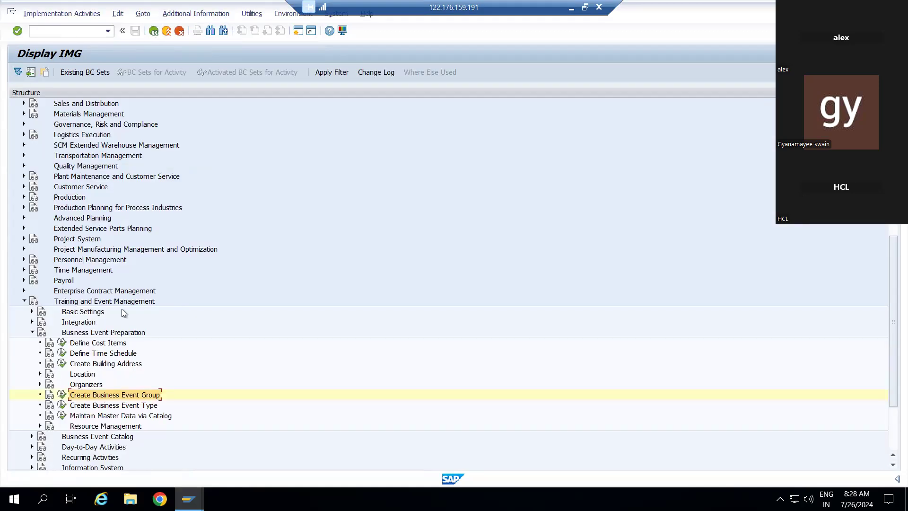
{"action": "scroll", "coordinate": [121, 309], "scroll_direction": "down", "scroll_amount": 3}
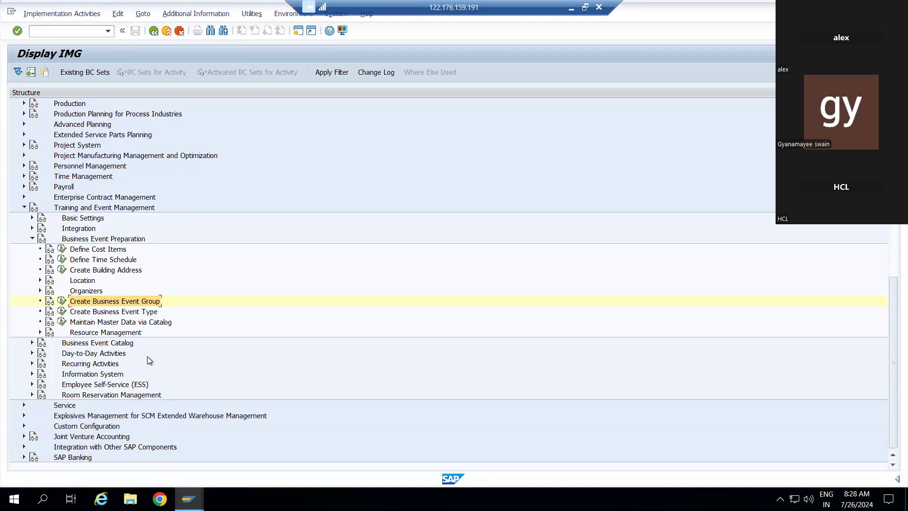
{"action": "left_click", "coordinate": [70, 36]}
{"action": "type", "text": "ts"}
{"action": "key", "text": "BackSpace"}
{"action": "key", "text": "BackSpace"}
{"action": "type", "text": "TSV2"}
{"action": "key", "text": "Return"}
{"action": "type", "text": "TV"}
{"action": "key", "text": "BackSpace"}
{"action": "type", "text": "SV2"}
{"action": "left_click", "coordinate": [37, 31]}
{"action": "key", "text": "BackSpace"}
{"action": "type", "text": "P"}
{"action": "key", "text": "Return"}
{"action": "scroll", "coordinate": [94, 171], "scroll_direction": "up", "scroll_amount": 5}
{"action": "left_click", "coordinate": [54, 33]}
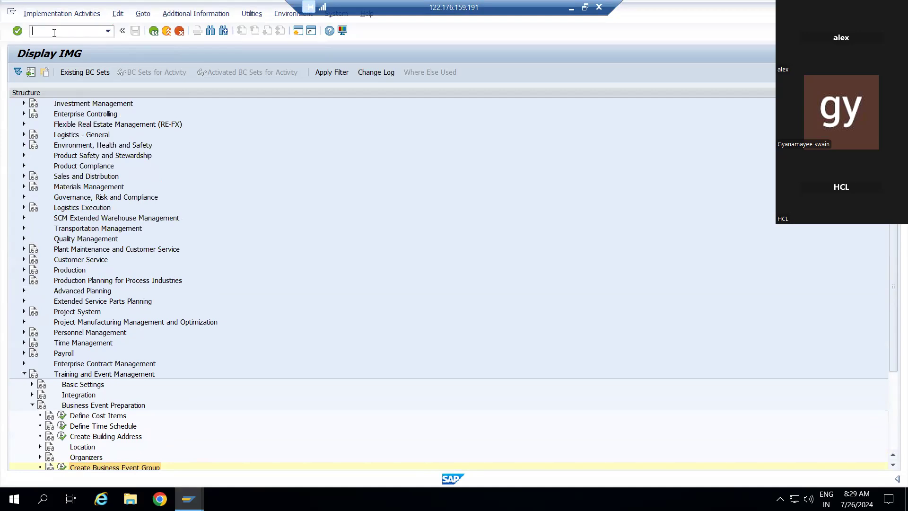
Step: Run transaction /npsv2, fixing the mistyped ampersand, to open the Dynamic Business Event Menu
{"action": "type", "text": "/&PSV2"}
{"action": "left_click", "coordinate": [54, 33]}
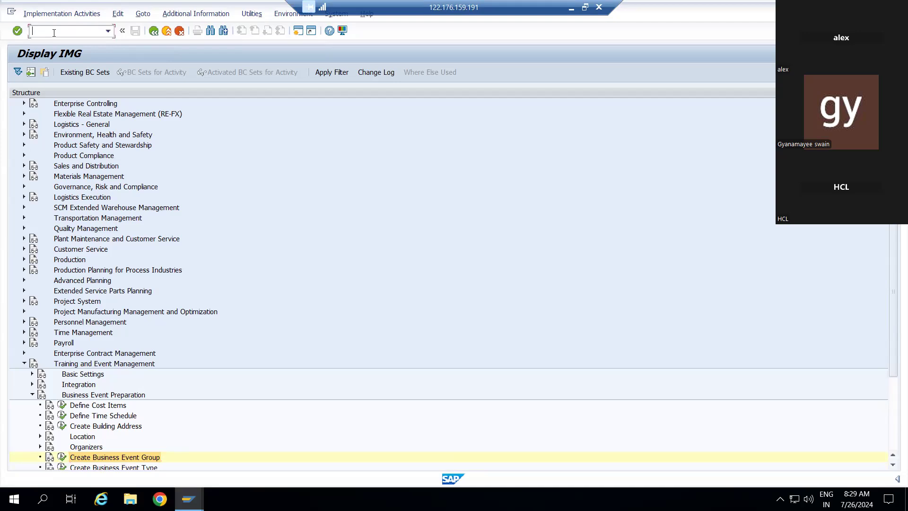
{"action": "type", "text": "/&psv2"}
{"action": "left_click", "coordinate": [39, 30]}
{"action": "key", "text": "BackSpace"}
{"action": "type", "text": "n"}
{"action": "key", "text": "Return"}
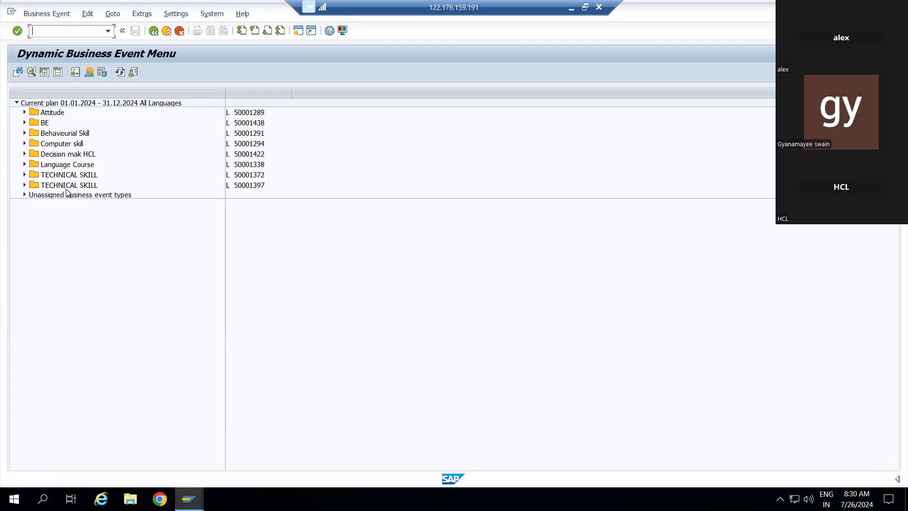
Step: Expand Attitude and Creativity, view Creativity & Problem solving (50001389) details, then go back
{"action": "left_click", "coordinate": [25, 112]}
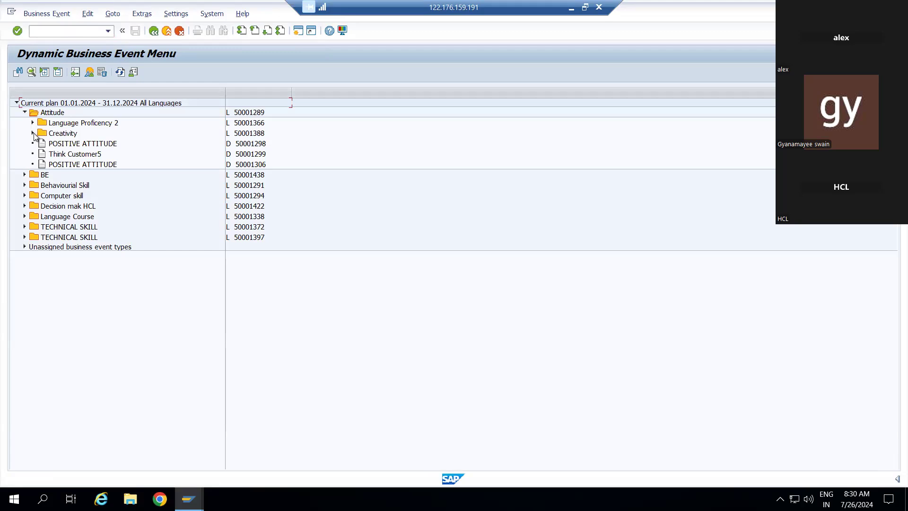
{"action": "left_click", "coordinate": [33, 133]}
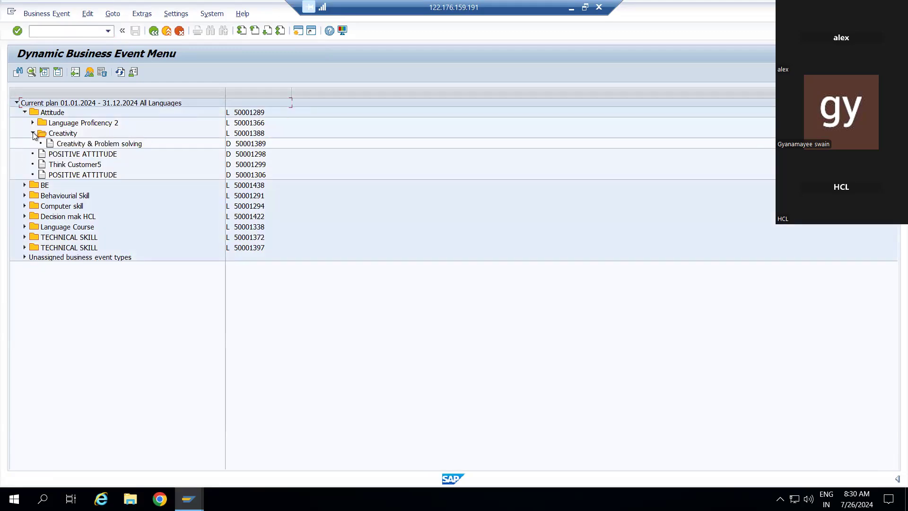
{"action": "double_click", "coordinate": [68, 144]}
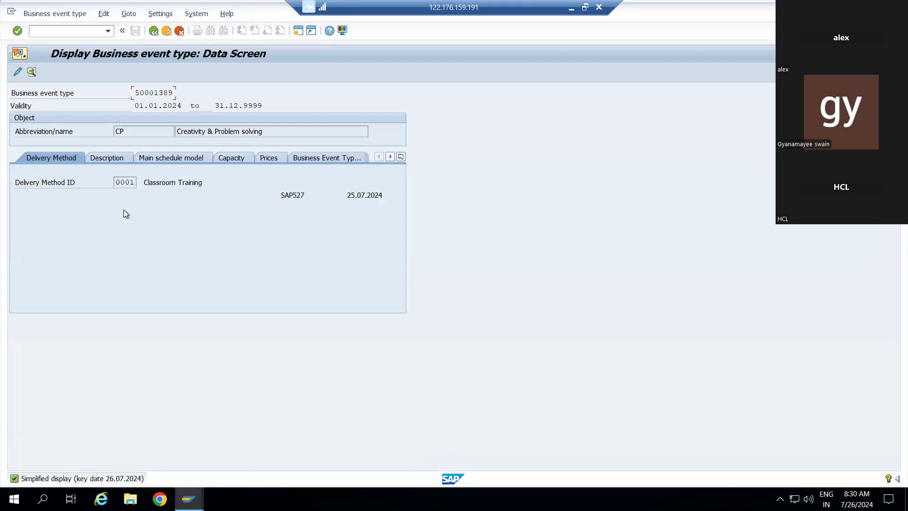
{"action": "left_click", "coordinate": [154, 31]}
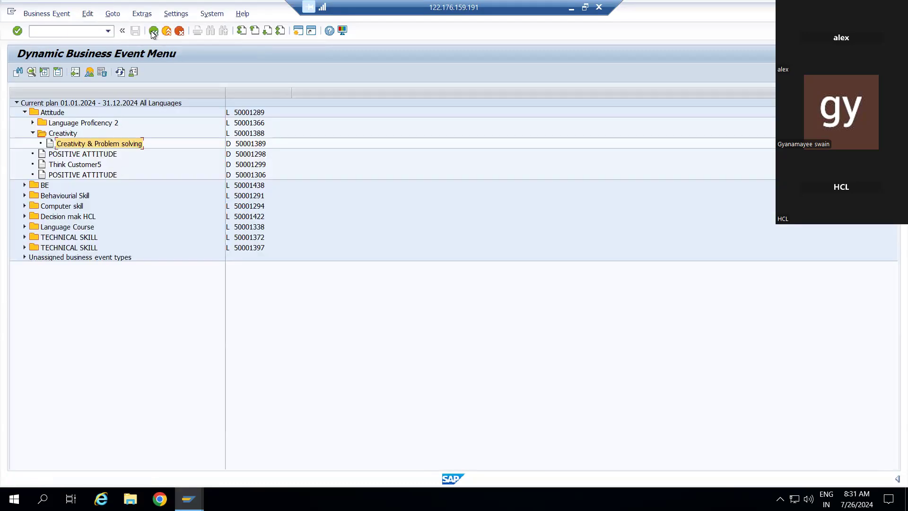
Step: Create a business event without resources for Creativity & Problem solving, starting 01.01.2024
{"action": "right_click", "coordinate": [91, 146]}
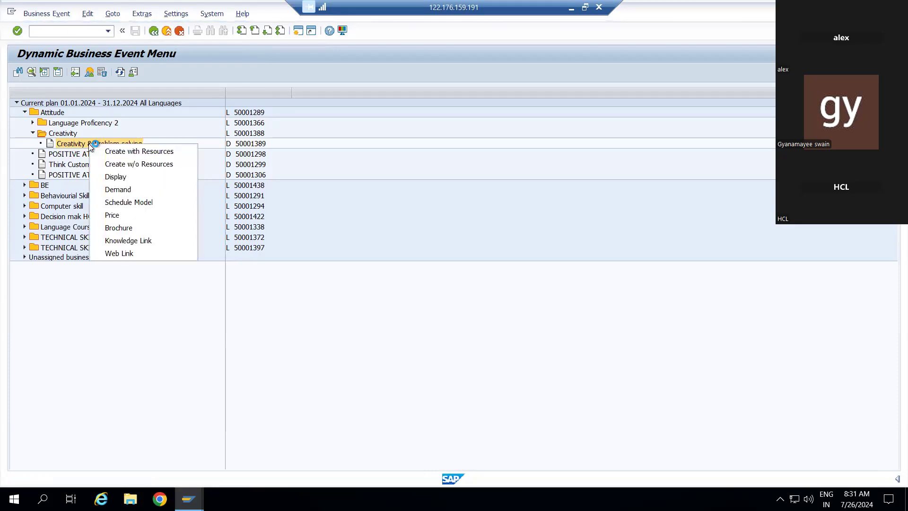
{"action": "left_click", "coordinate": [148, 165]}
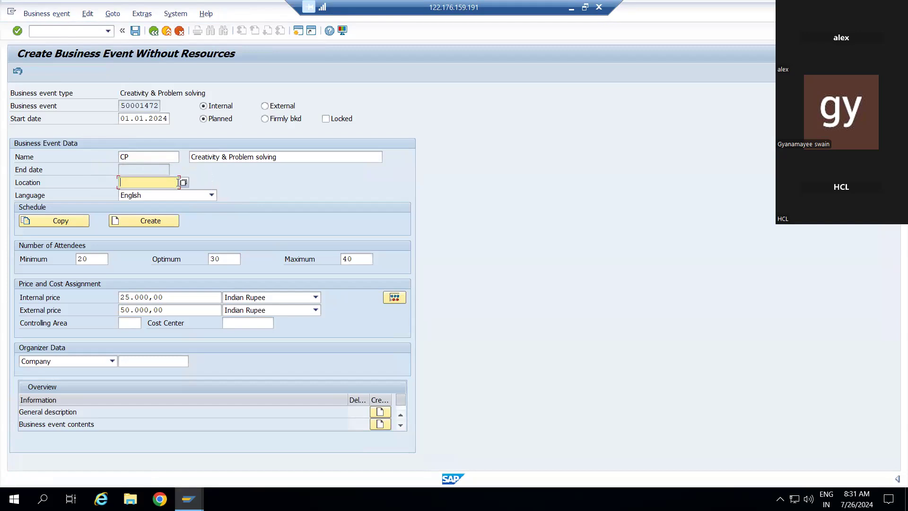
Step: Search the Location help with *, finding no locations exist for the event
{"action": "type", "text": "IN"}
{"action": "left_click", "coordinate": [183, 182]}
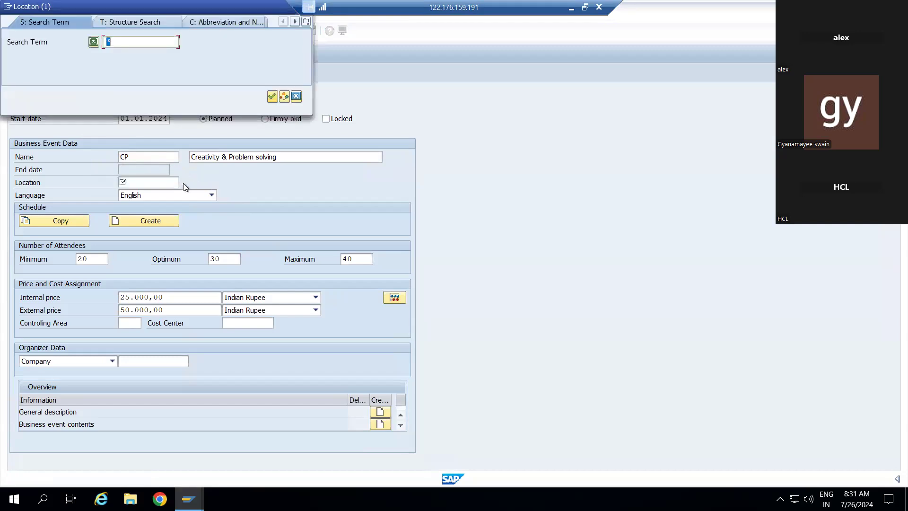
{"action": "left_click", "coordinate": [272, 98]}
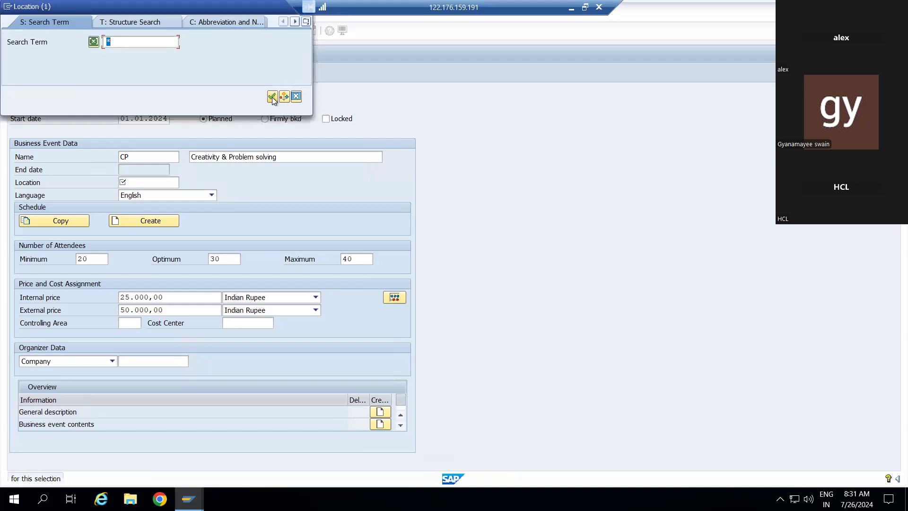
{"action": "left_click", "coordinate": [270, 98]}
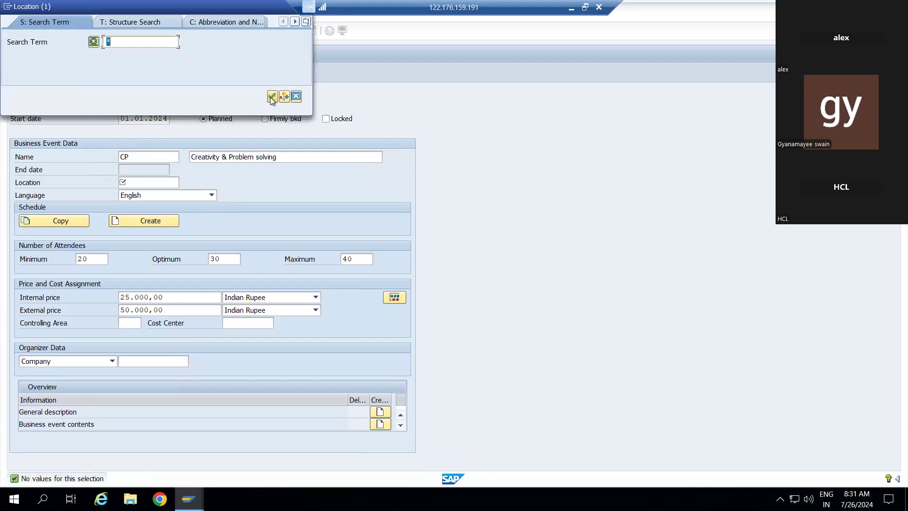
{"action": "left_click", "coordinate": [270, 98]}
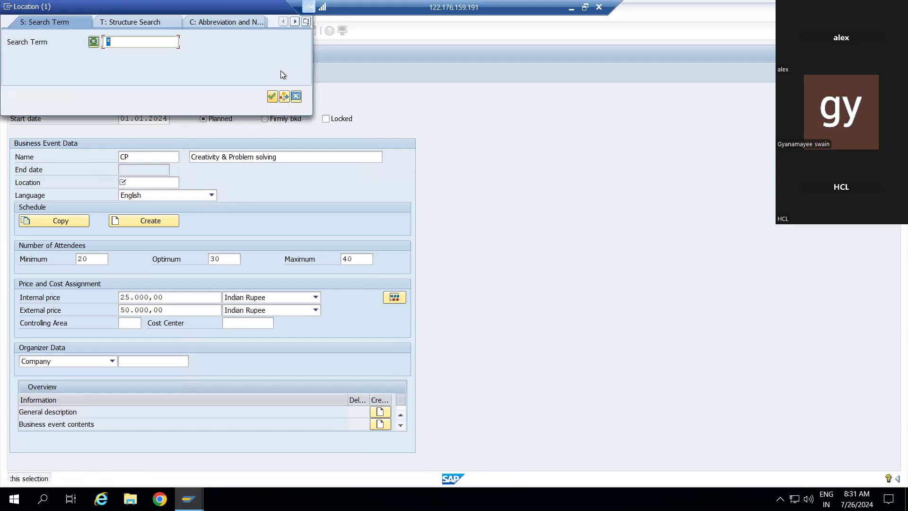
{"action": "left_click", "coordinate": [297, 96]}
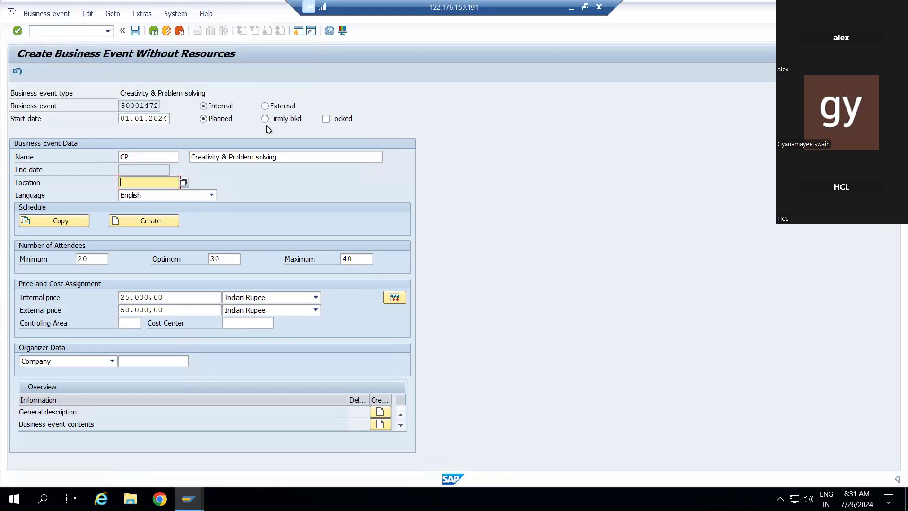
{"action": "left_click", "coordinate": [184, 184]}
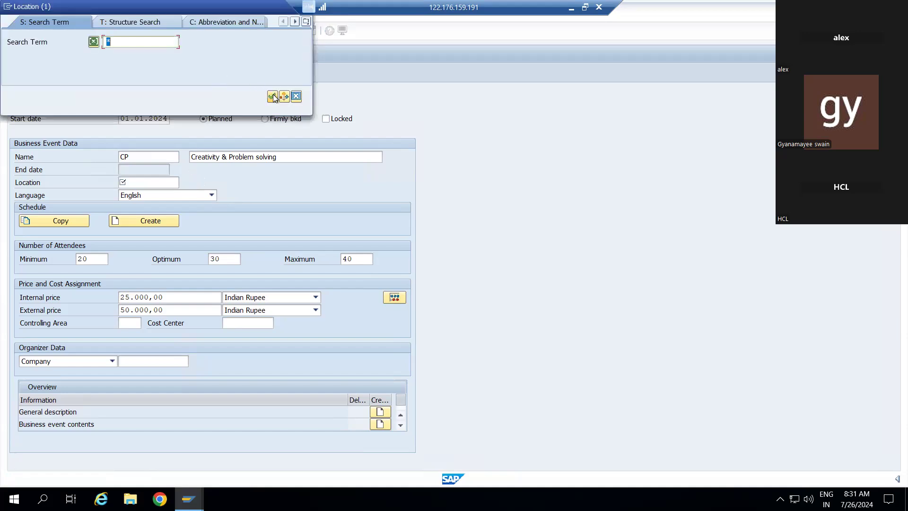
{"action": "left_click", "coordinate": [274, 97]}
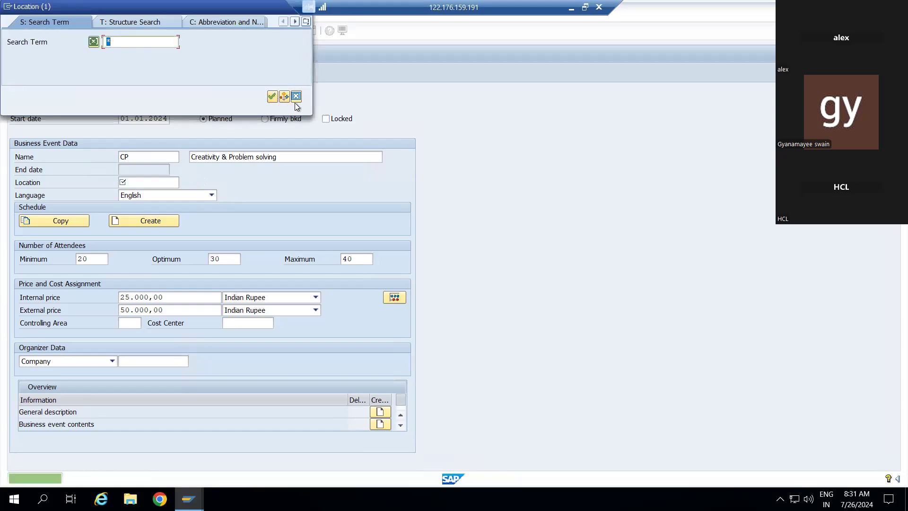
{"action": "left_click", "coordinate": [296, 97]}
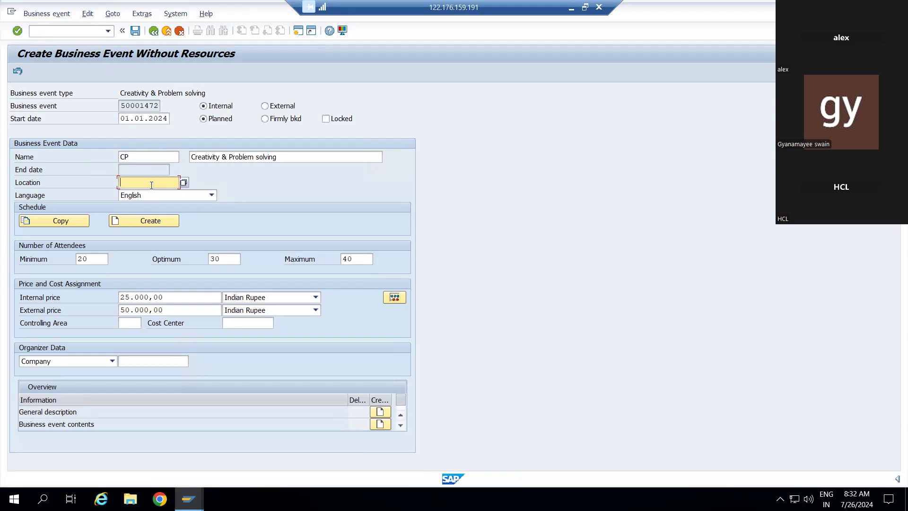
Step: Leave the Creativity event form with Location still empty
{"action": "left_click", "coordinate": [153, 31]}
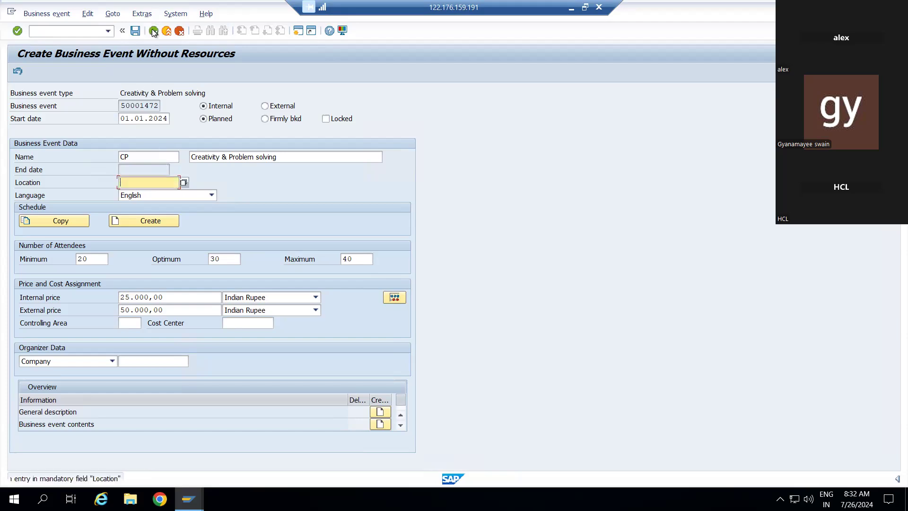
{"action": "left_click", "coordinate": [153, 31]}
{"action": "left_click", "coordinate": [177, 31]}
Step: Cancel the Creativity event, return to Easy Access, rerun psv2 and expand Attitude
{"action": "left_click", "coordinate": [179, 31]}
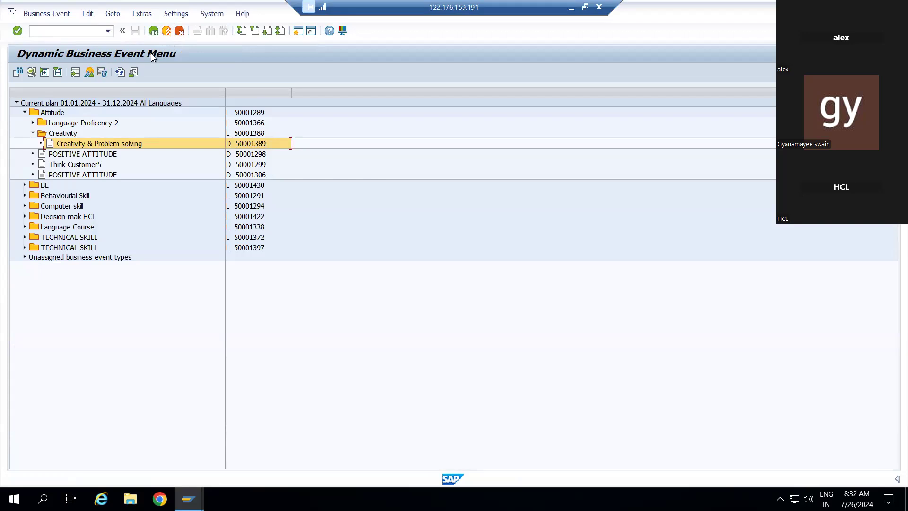
{"action": "left_click", "coordinate": [154, 31]}
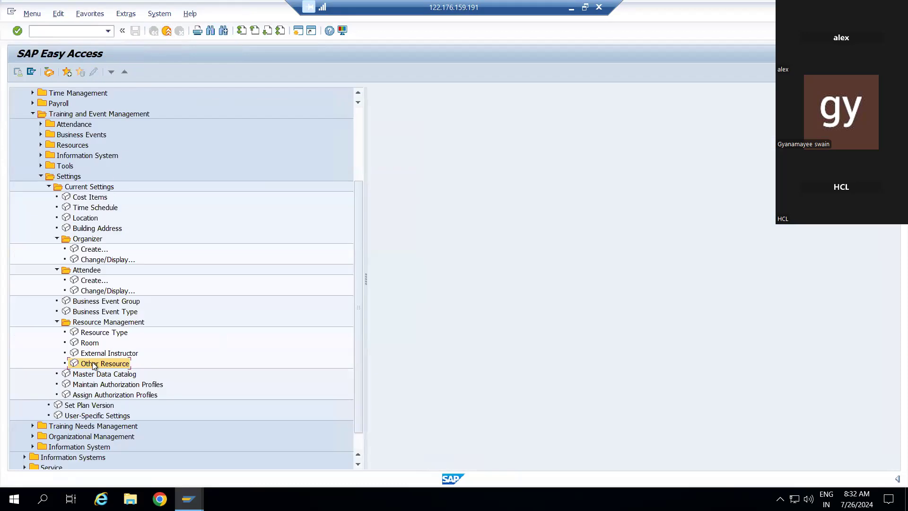
{"action": "type", "text": "p"}
{"action": "key", "text": "BackSpace"}
{"action": "type", "text": "/"}
{"action": "key", "text": "BackSpace"}
{"action": "type", "text": "psv2"}
{"action": "key", "text": "Return"}
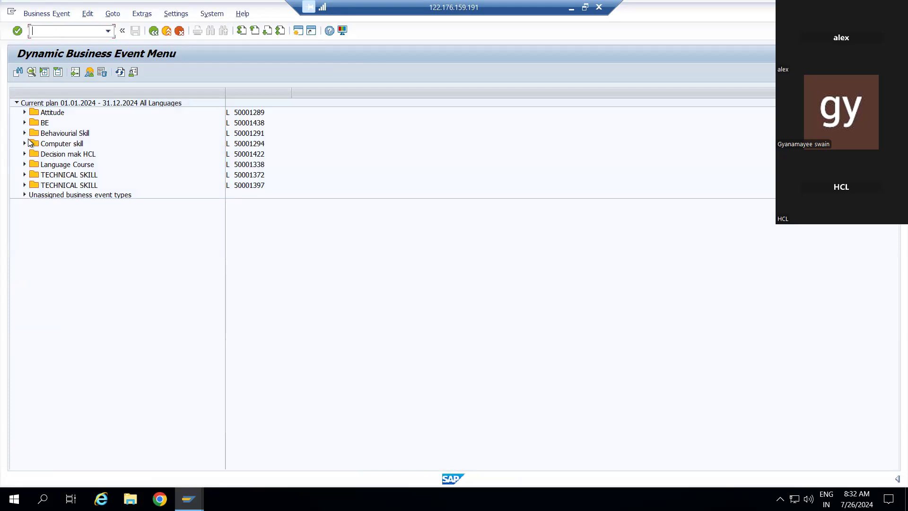
{"action": "left_click", "coordinate": [24, 113]}
Step: Collapse Attitude and expand BE and ABC BET to list events 50001444 and 50001447
{"action": "left_click", "coordinate": [25, 112]}
{"action": "left_click", "coordinate": [24, 123]}
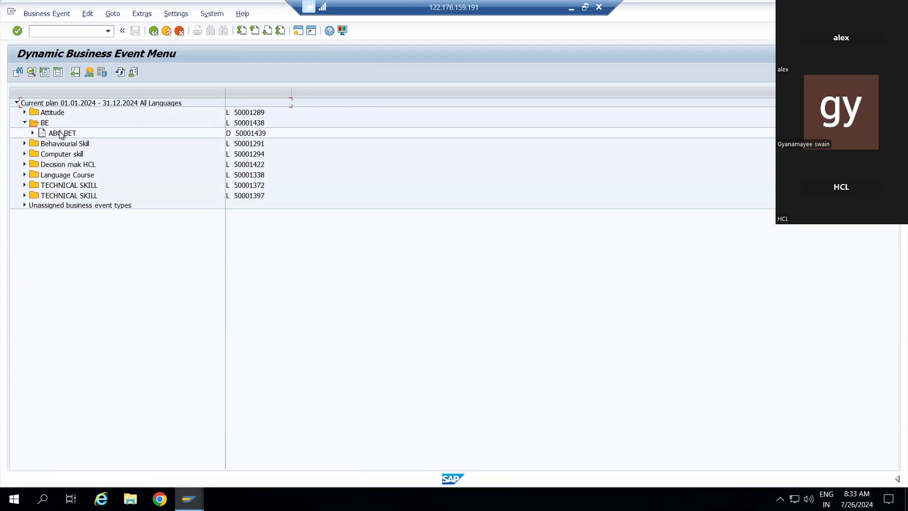
{"action": "left_click", "coordinate": [32, 133]}
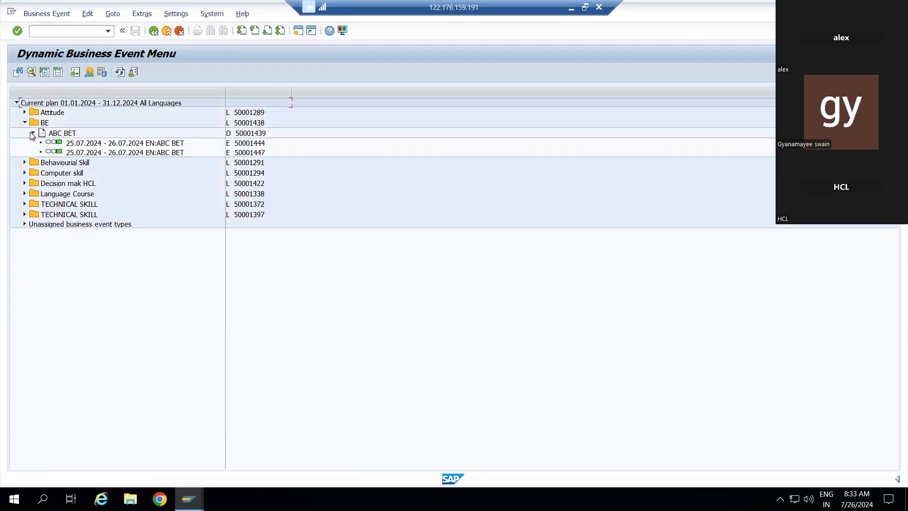
Step: Check event 50001447's capacity: maximum 20 participants, no bookings
{"action": "left_click", "coordinate": [49, 149]}
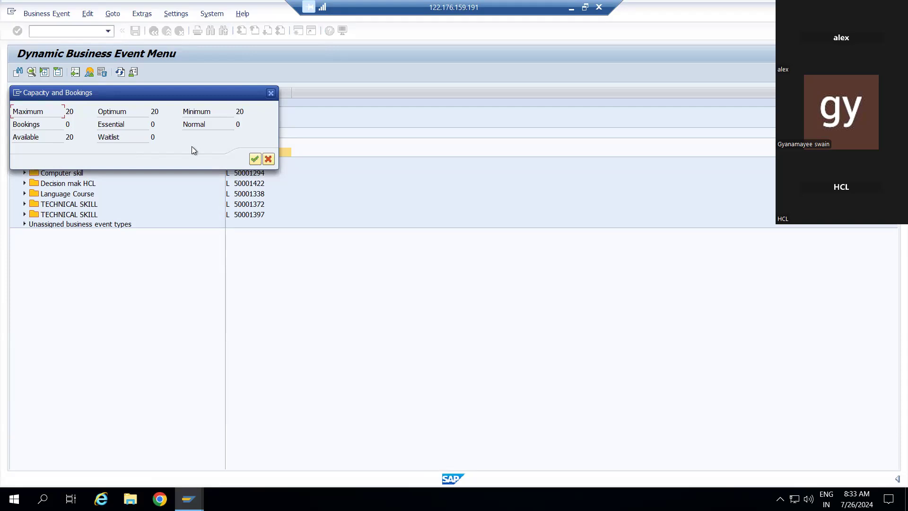
{"action": "left_click", "coordinate": [255, 160]}
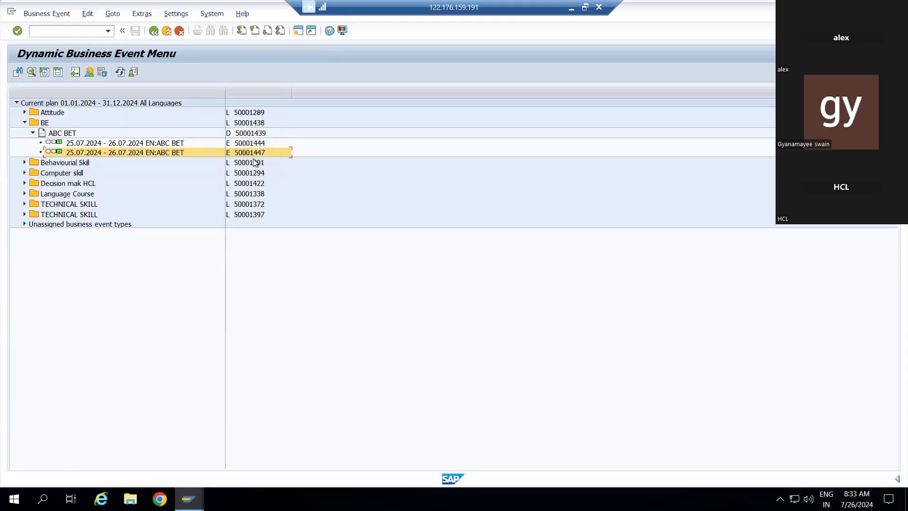
{"action": "right_click", "coordinate": [66, 153]}
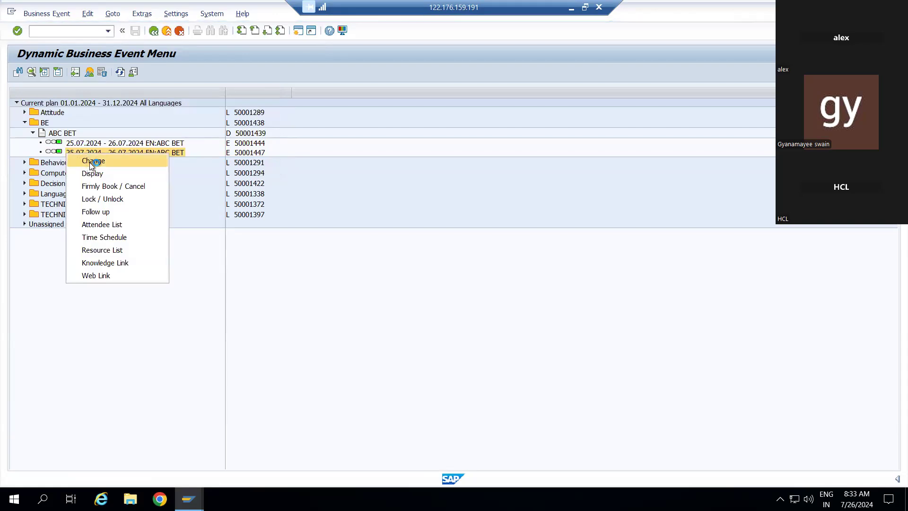
Step: Review the ABC BET event's time schedule, 25–26 July 2024, 10:00–12:00, then close it
{"action": "left_click", "coordinate": [106, 242]}
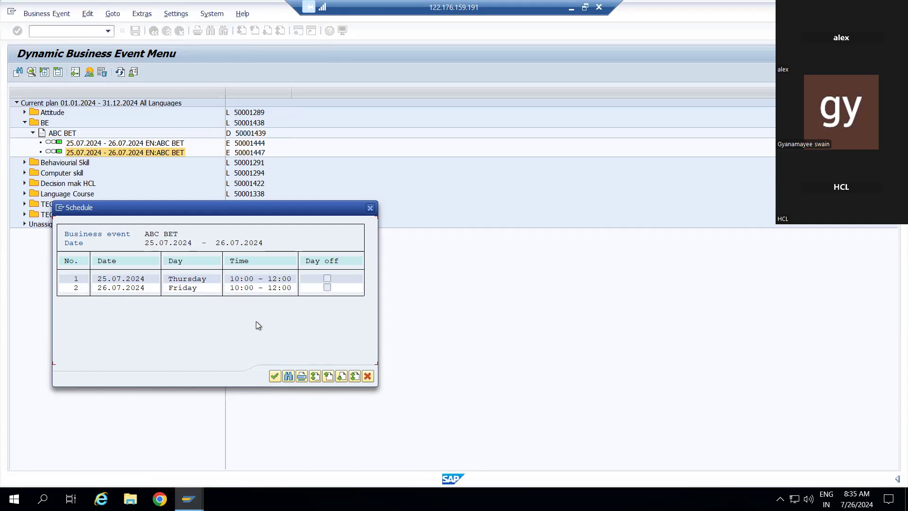
{"action": "left_click", "coordinate": [276, 377]}
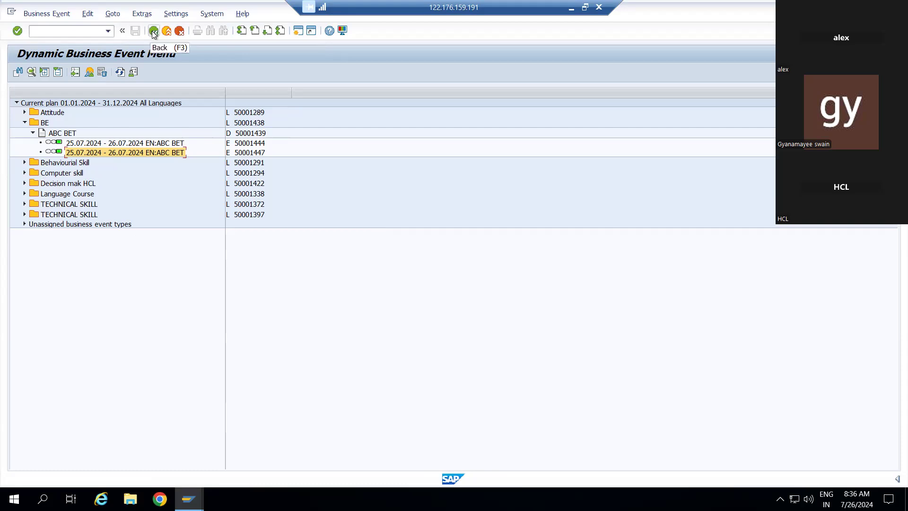
Step: Expand Attitude to show Language Proficency 2, Creativity, POSITIVE ATTITUDE and Think Customer5
{"action": "left_click", "coordinate": [25, 112]}
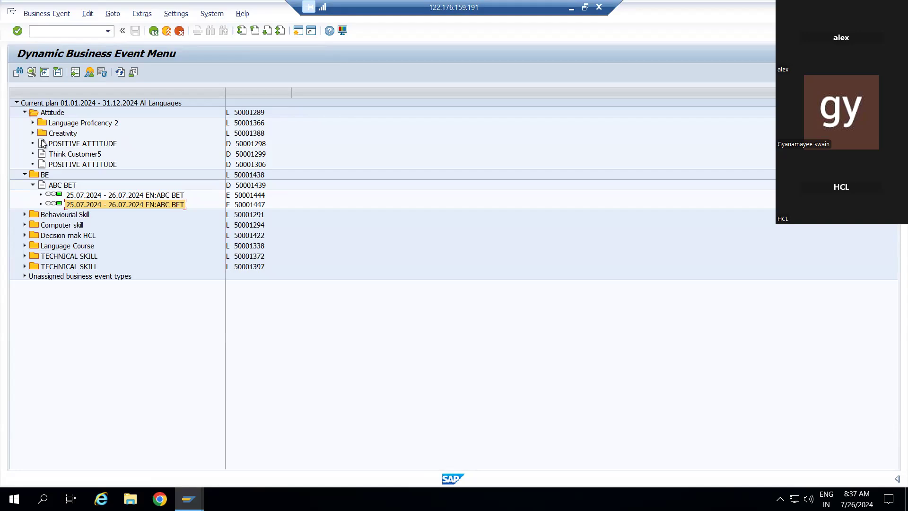
Step: Collapse and re-expand ABC BET to display events 50001444 and 50001447
{"action": "left_click", "coordinate": [33, 185]}
{"action": "left_click", "coordinate": [33, 186]}
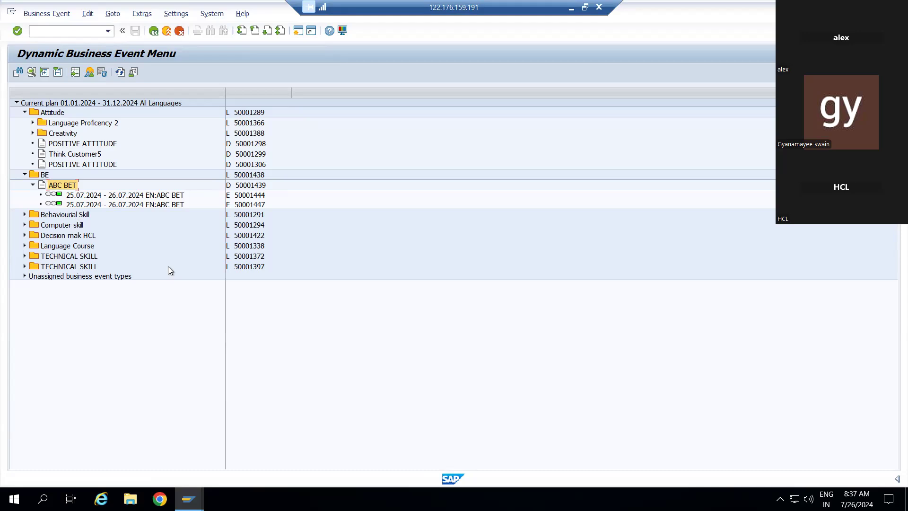
{"action": "right_click", "coordinate": [49, 188]}
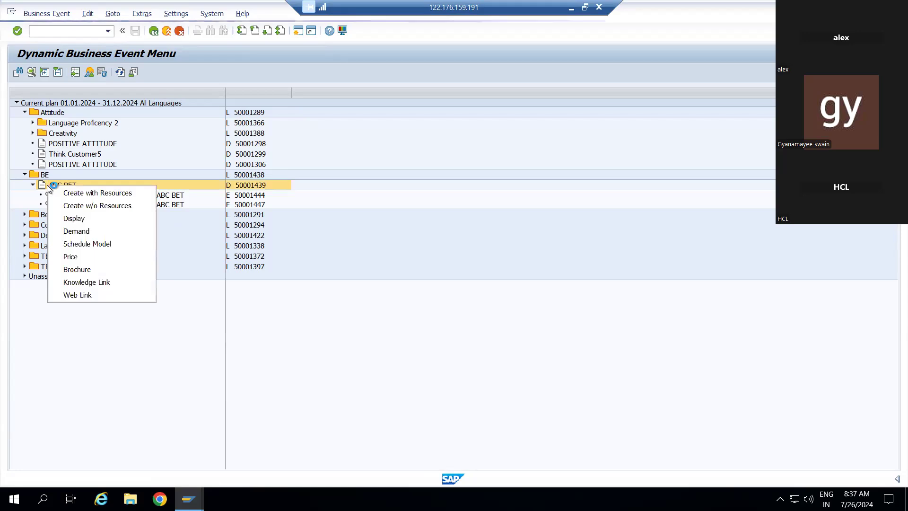
{"action": "left_click", "coordinate": [91, 206]}
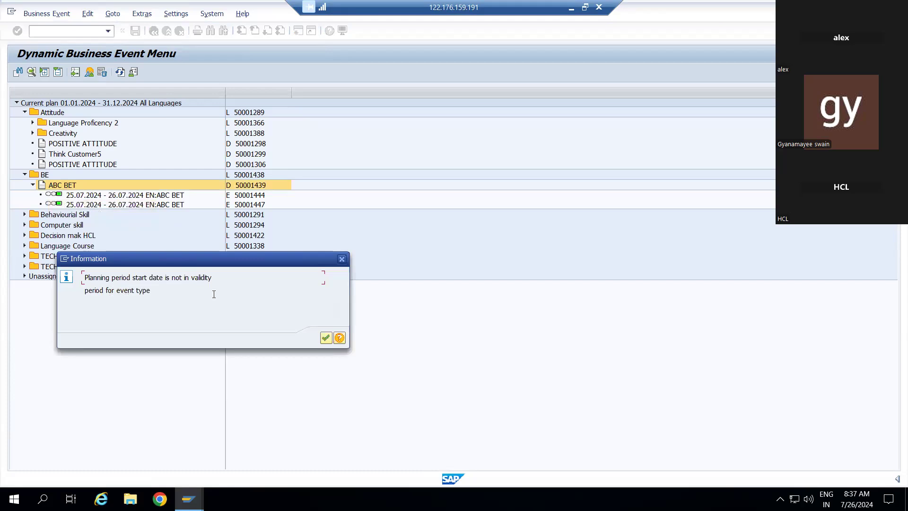
{"action": "left_click", "coordinate": [325, 338]}
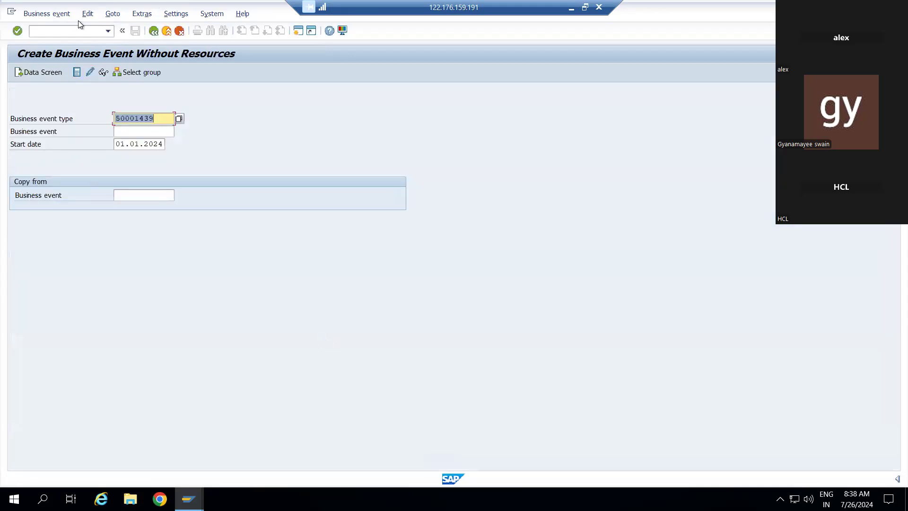
{"action": "left_click", "coordinate": [154, 32]}
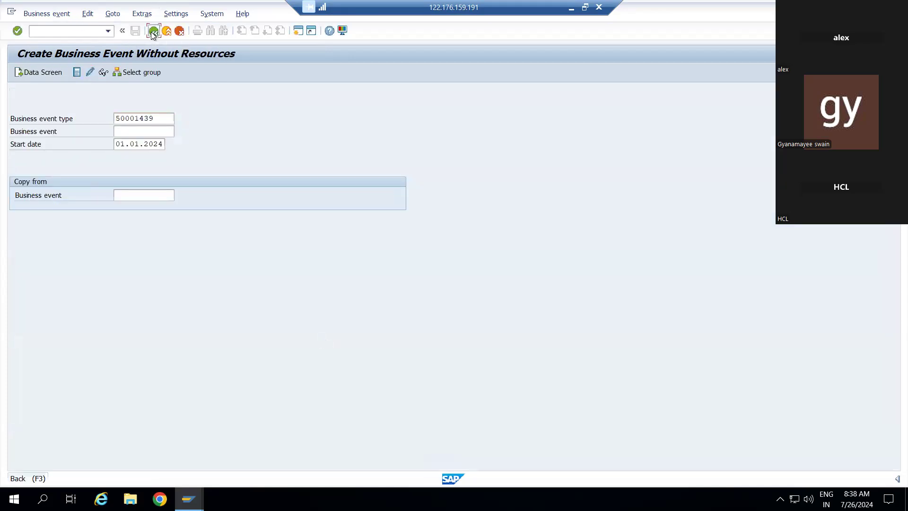
{"action": "left_click", "coordinate": [179, 32]}
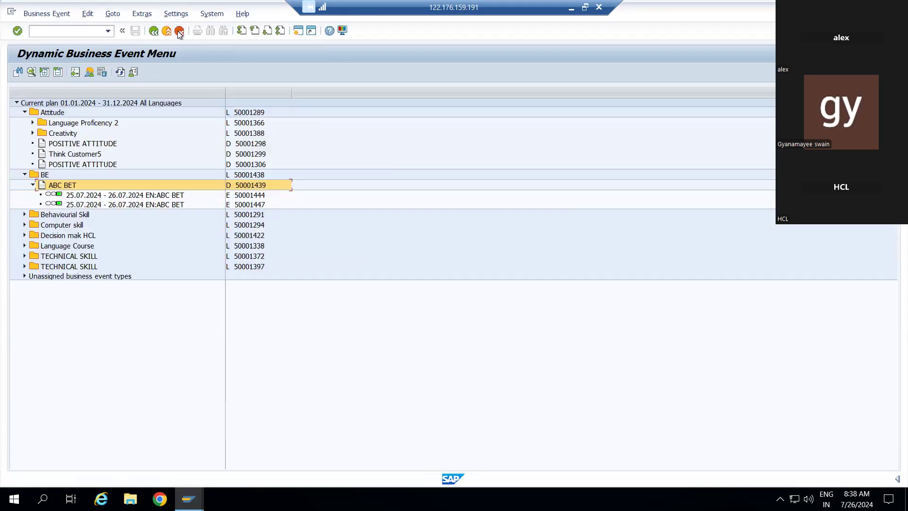
Step: Expand Creativity under Attitude and bring up actions for event type Creativity & Problem solving (50001389)
{"action": "left_click", "coordinate": [33, 134]}
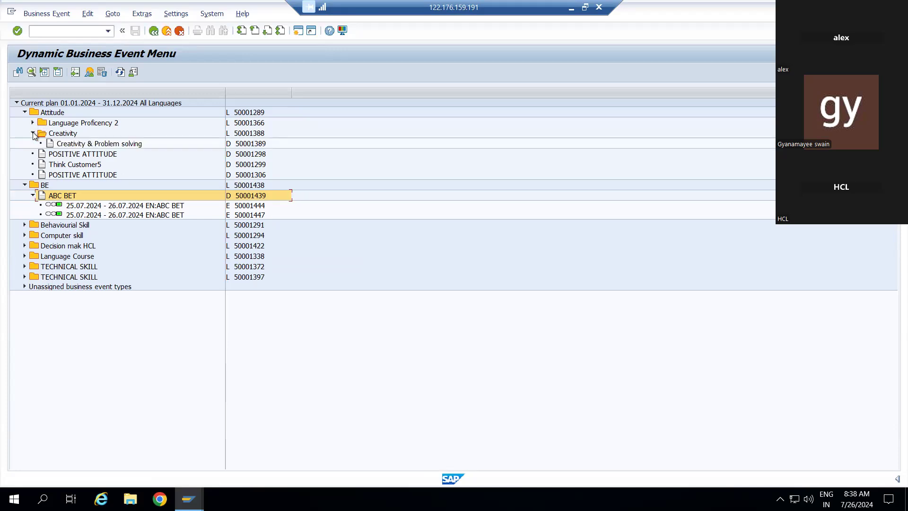
{"action": "right_click", "coordinate": [64, 143]}
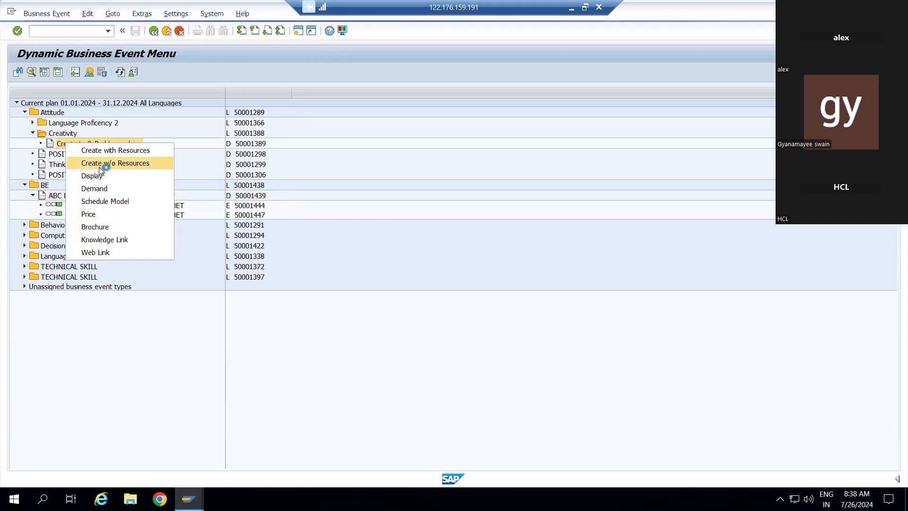
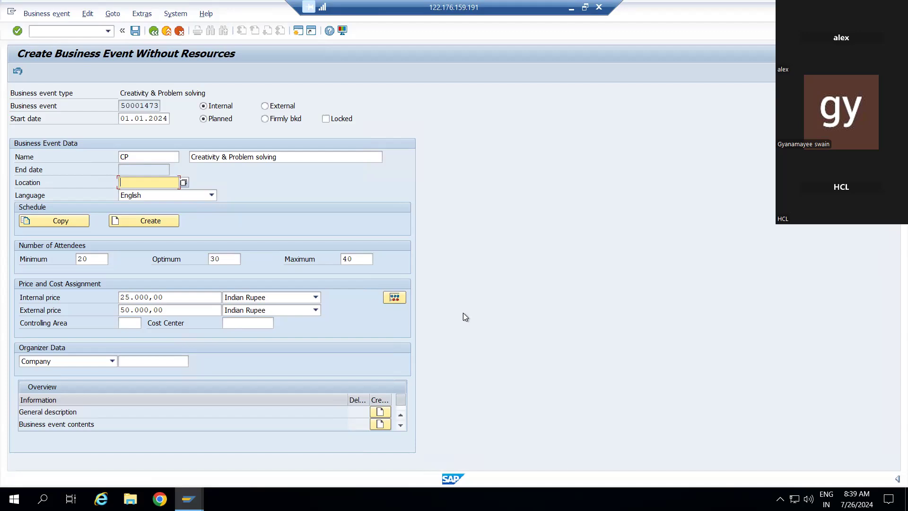
Step: Keep Company as the organizer type and run the company search help twice
{"action": "left_click", "coordinate": [112, 362]}
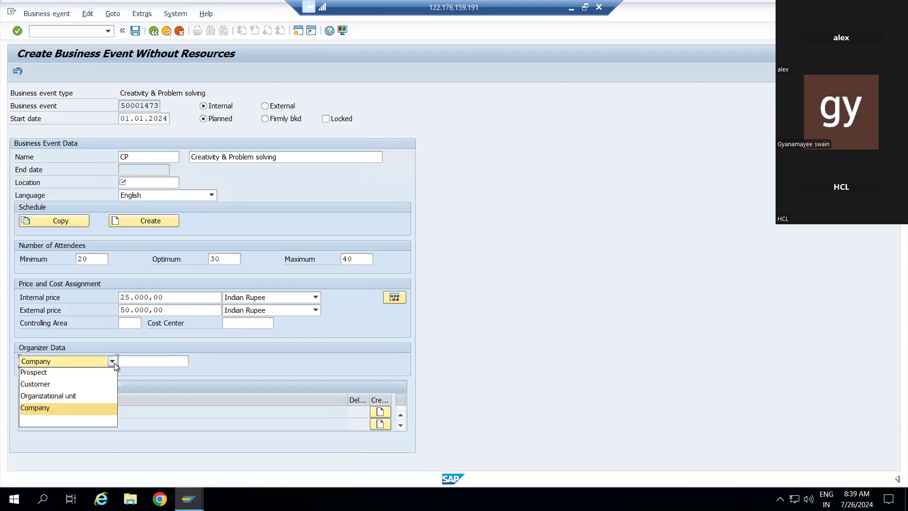
{"action": "left_click", "coordinate": [126, 363]}
{"action": "left_click", "coordinate": [126, 362]}
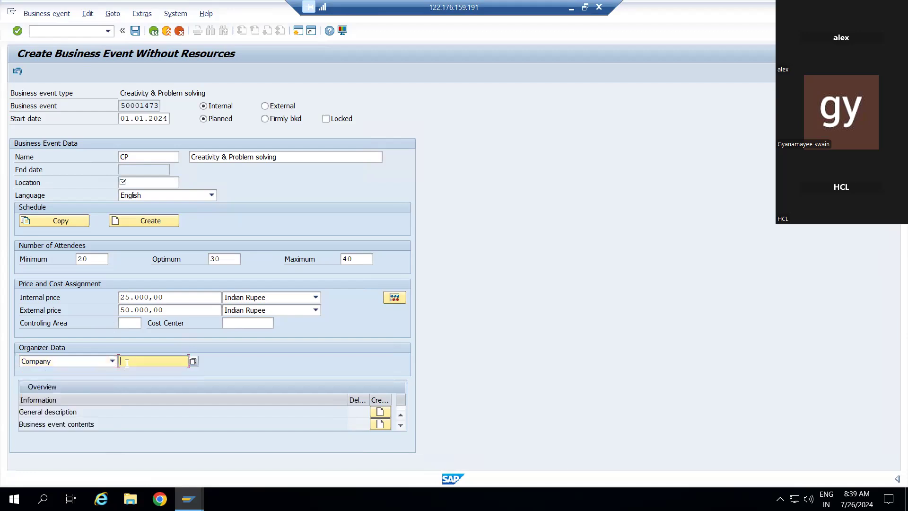
{"action": "left_click", "coordinate": [194, 362]}
{"action": "left_click", "coordinate": [271, 97]}
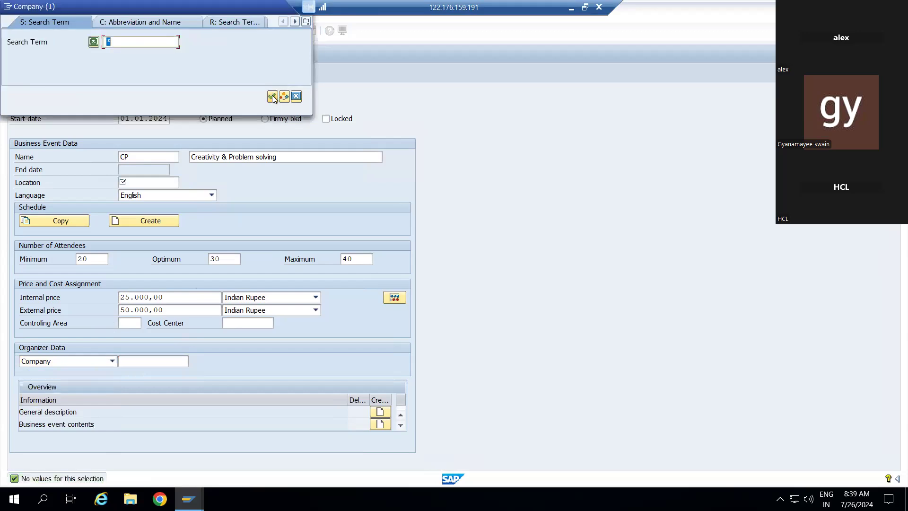
{"action": "left_click", "coordinate": [273, 98]}
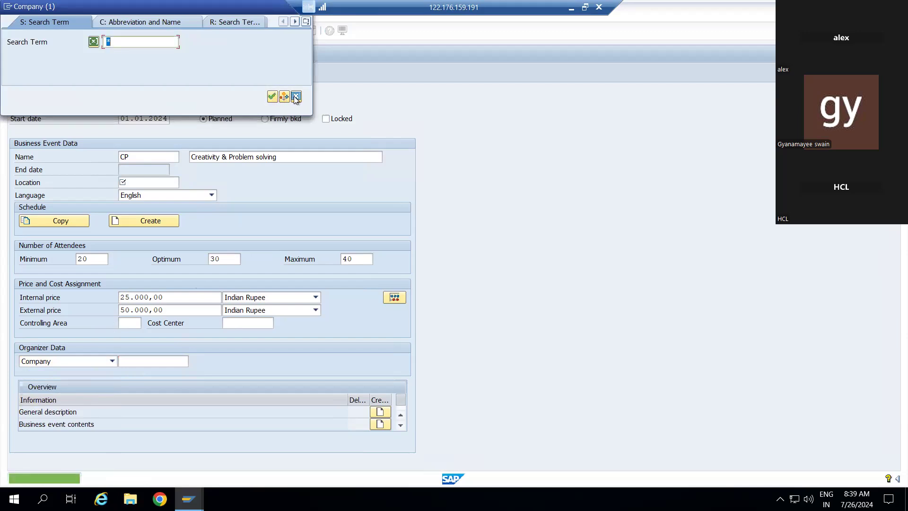
Step: Close the company search without a result and cancel the unsaved business event
{"action": "left_click", "coordinate": [293, 97]}
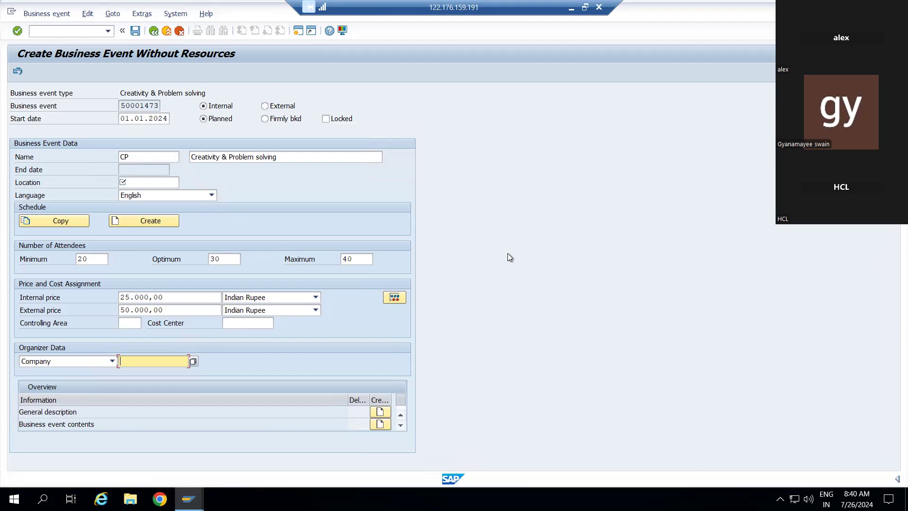
{"action": "left_click", "coordinate": [155, 32]}
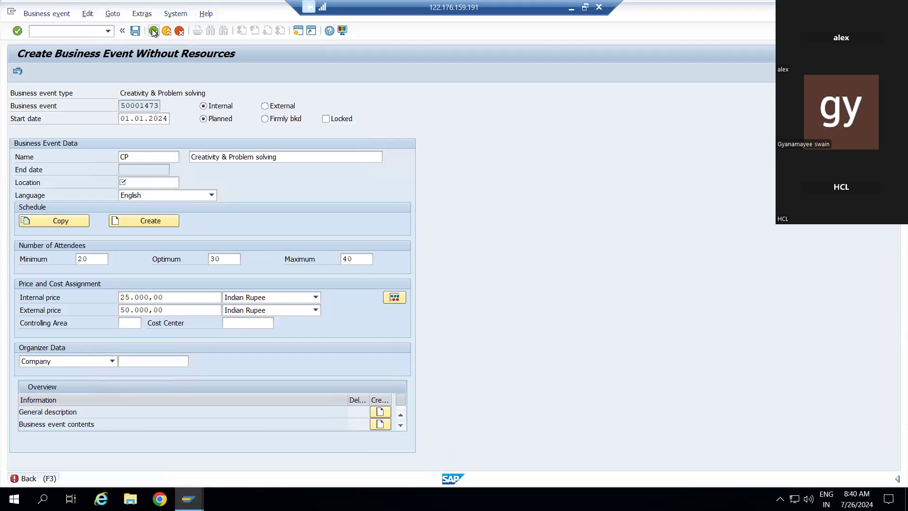
{"action": "left_click", "coordinate": [179, 31]}
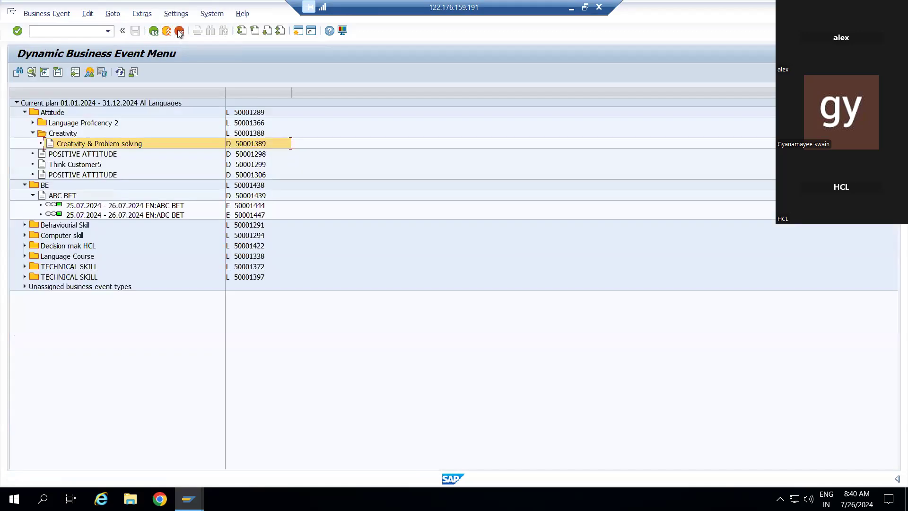
Step: Dismiss the Creativity & Problem solving actions, go back, and open Resource Management > Other Resource
{"action": "right_click", "coordinate": [91, 147]}
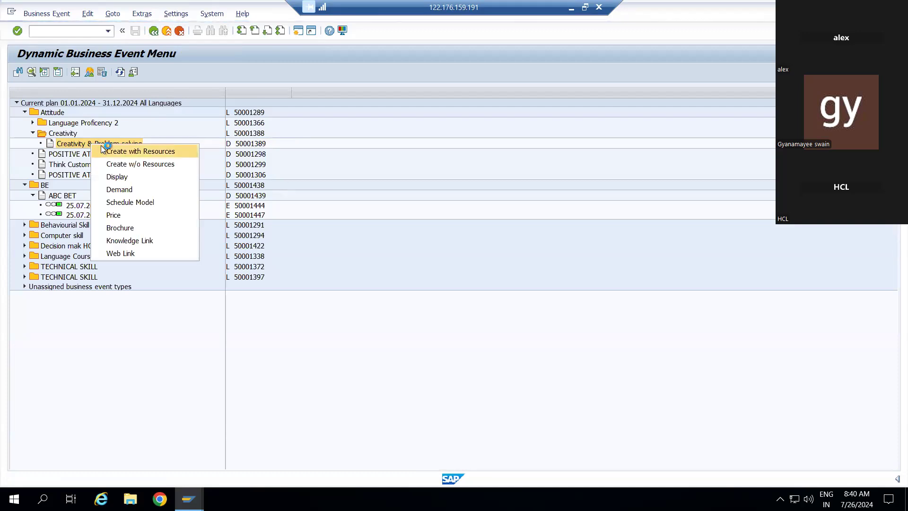
{"action": "left_click", "coordinate": [87, 377]}
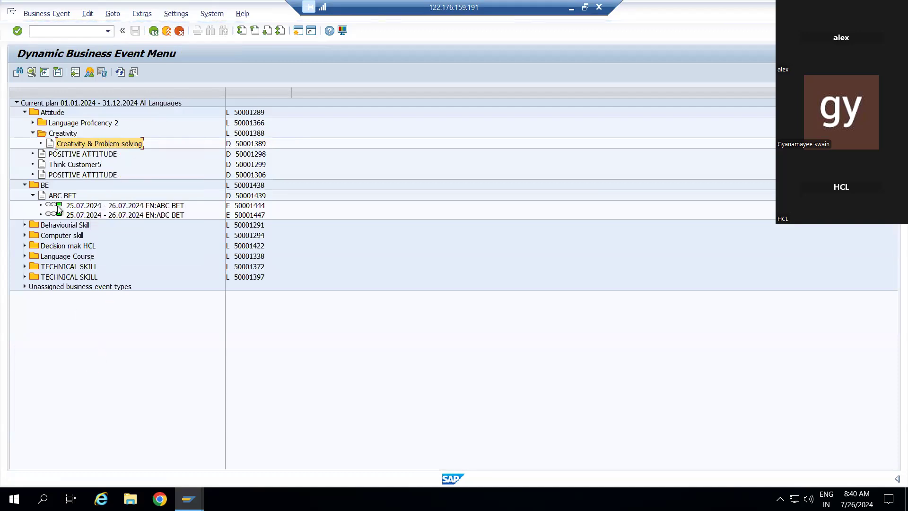
{"action": "left_click", "coordinate": [154, 31]}
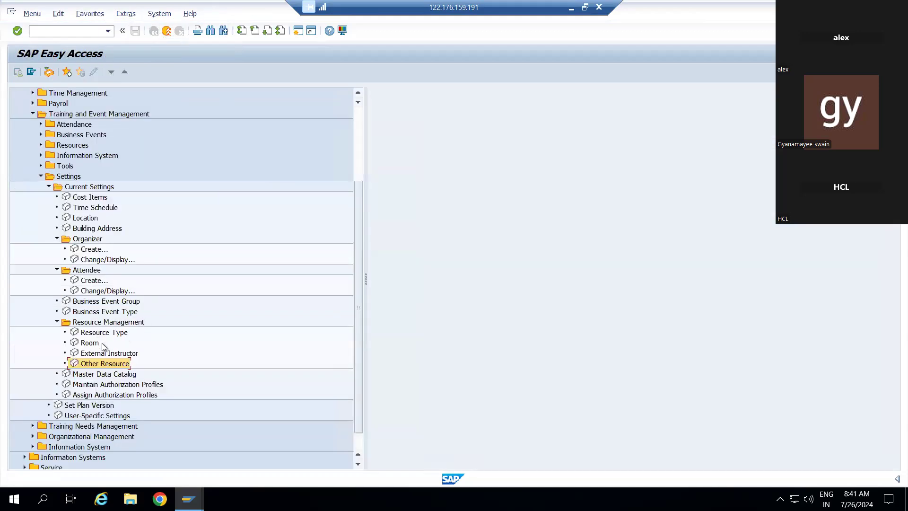
{"action": "double_click", "coordinate": [90, 364]}
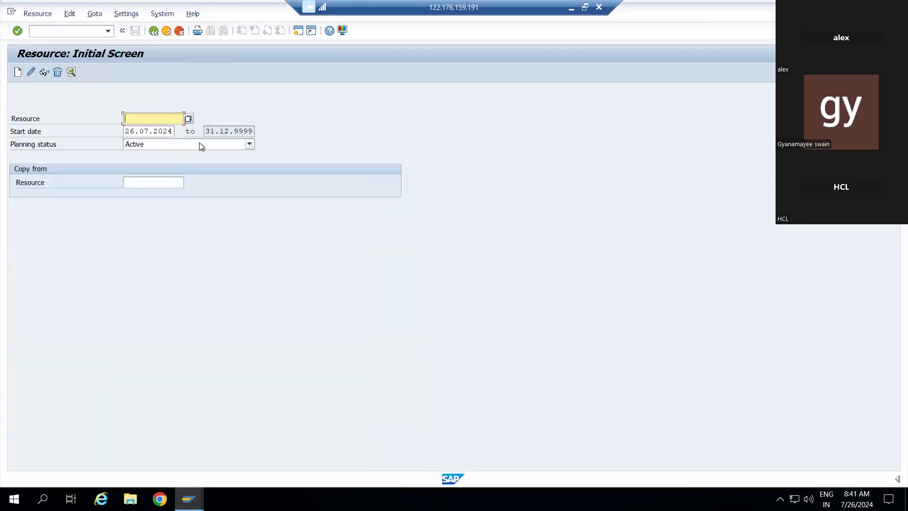
Step: Set planning status to Planned and create new resource 50001474
{"action": "left_click", "coordinate": [250, 144]}
{"action": "left_click", "coordinate": [207, 168]}
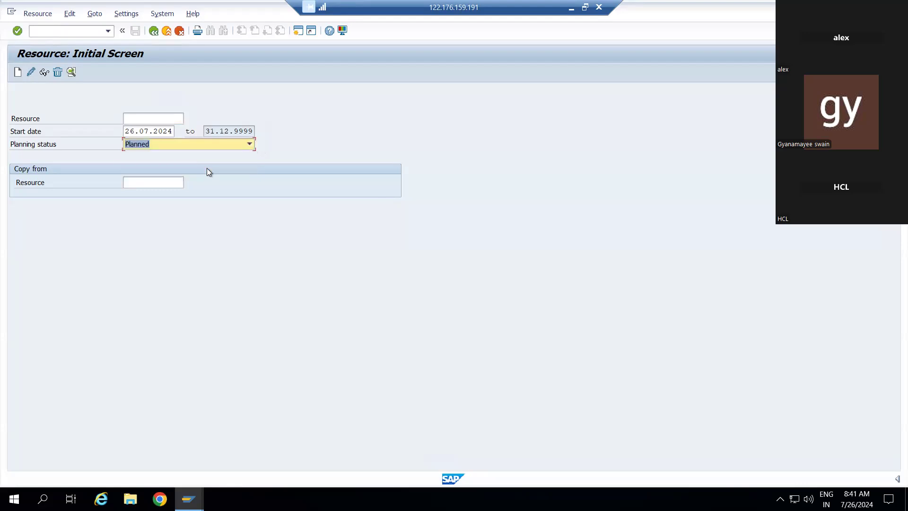
{"action": "left_click", "coordinate": [17, 72]}
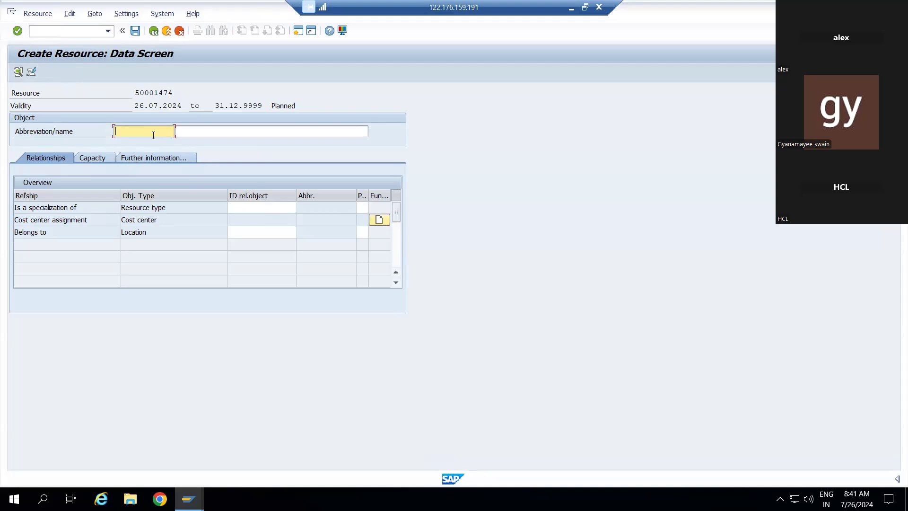
Step: Assign resource type DABAR CR (50001467) through the search help
{"action": "left_click", "coordinate": [253, 208]}
{"action": "left_click", "coordinate": [301, 208]}
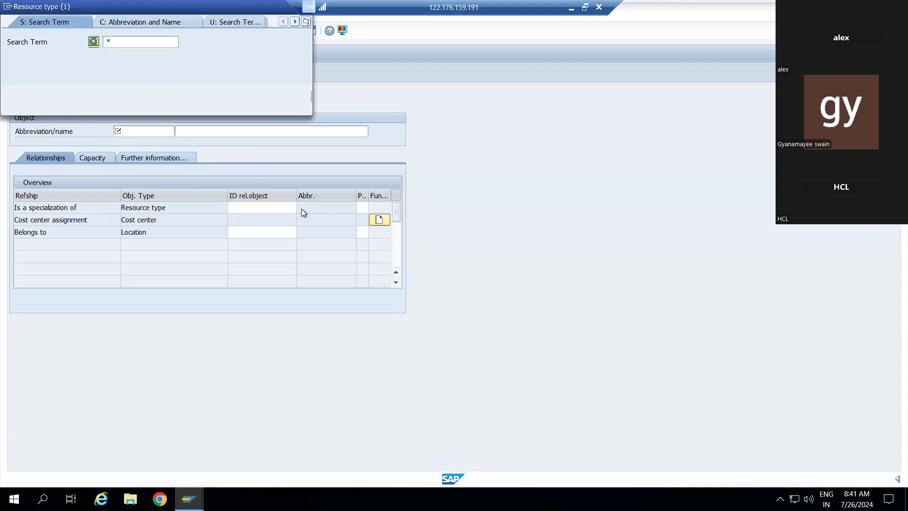
{"action": "left_click", "coordinate": [273, 97]}
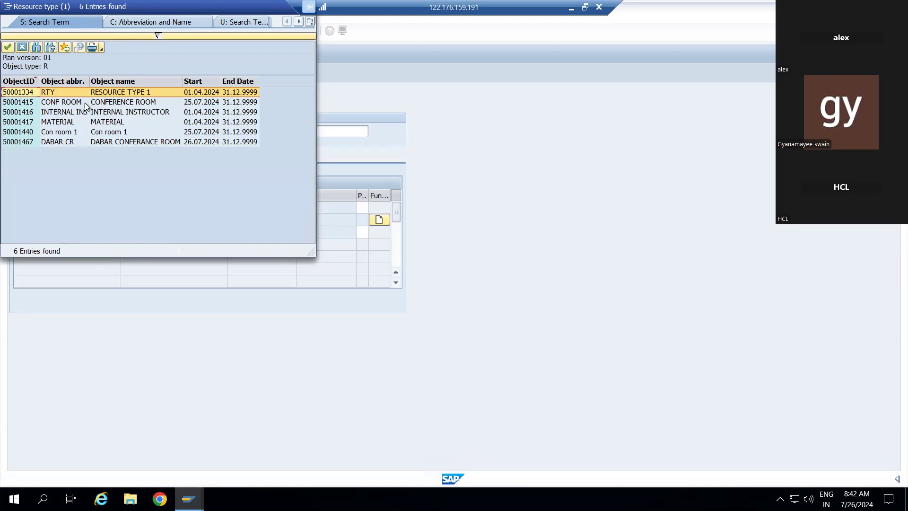
{"action": "left_click", "coordinate": [109, 141]}
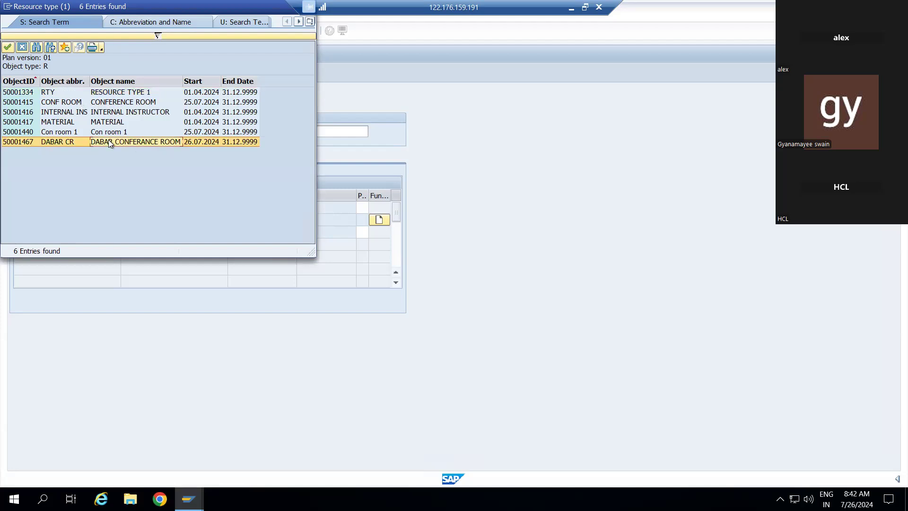
{"action": "double_click", "coordinate": [109, 141]}
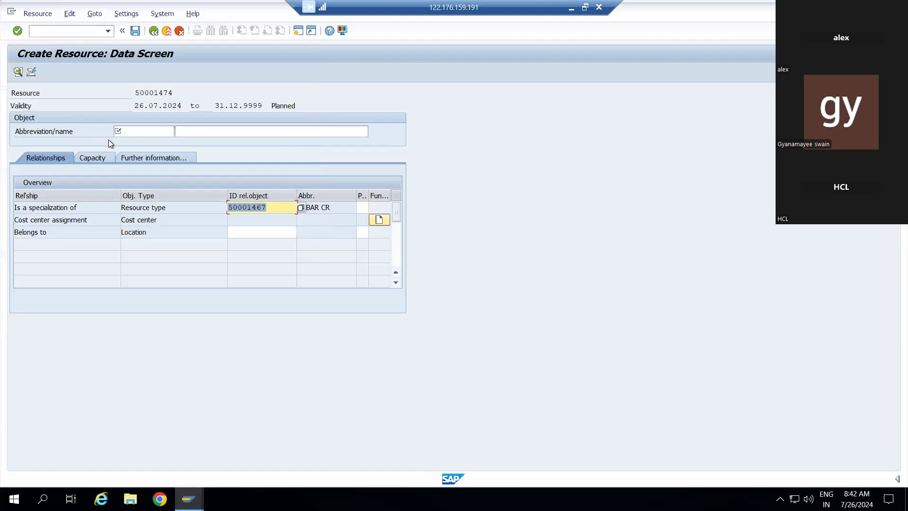
Step: Assign location Noida Dabar (50001462) through the search help
{"action": "left_click", "coordinate": [276, 231]}
{"action": "left_click", "coordinate": [302, 232]}
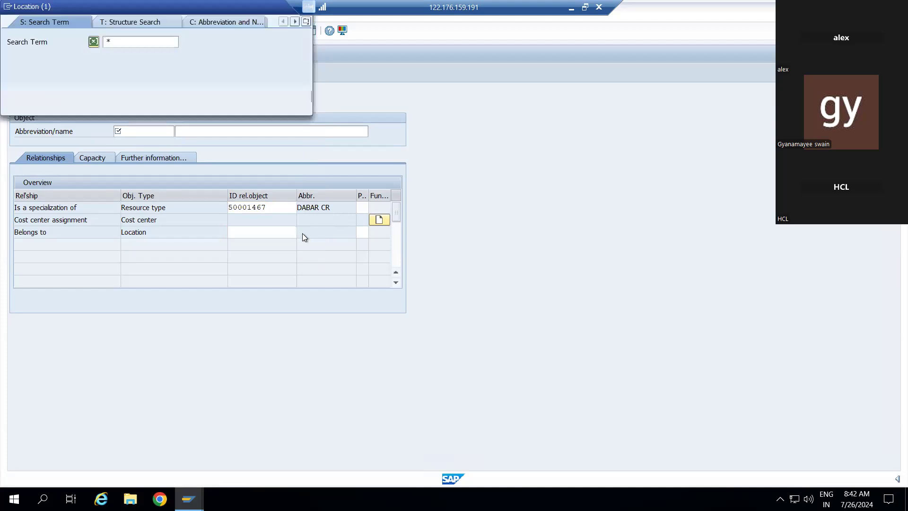
{"action": "left_click", "coordinate": [268, 98]}
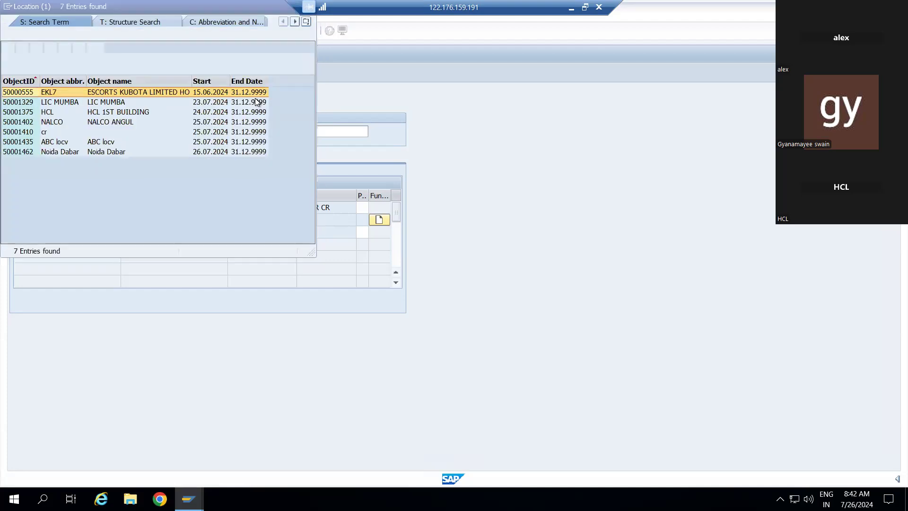
{"action": "left_click", "coordinate": [95, 152]}
{"action": "double_click", "coordinate": [96, 151]}
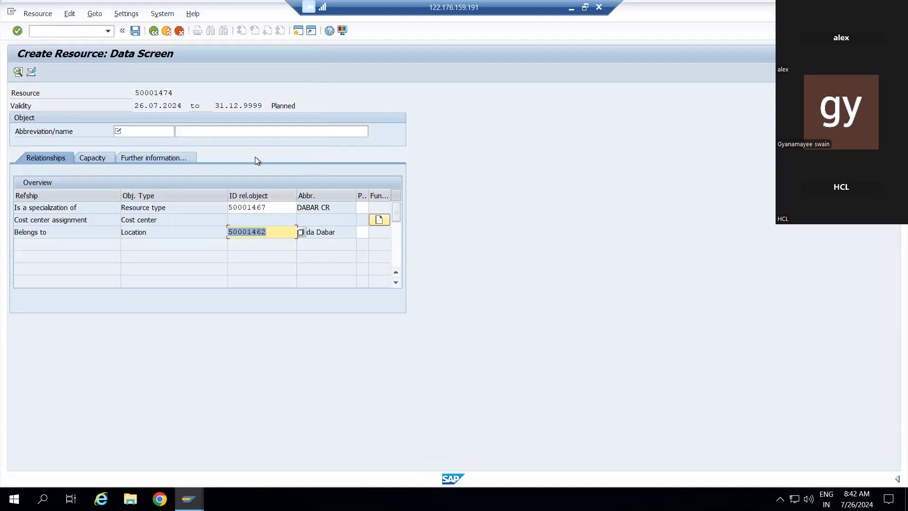
Step: Enter abbreviation DADAR CR and name DABAR CONFERANCE ROOM 103 using the autocomplete suggestion
{"action": "left_click", "coordinate": [159, 128]}
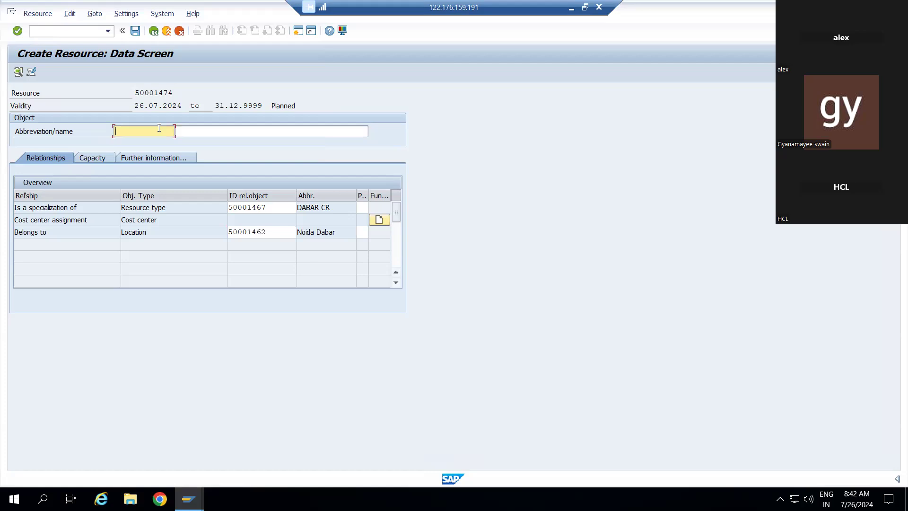
{"action": "type", "text": "DADAR CR"}
{"action": "left_click", "coordinate": [185, 133]}
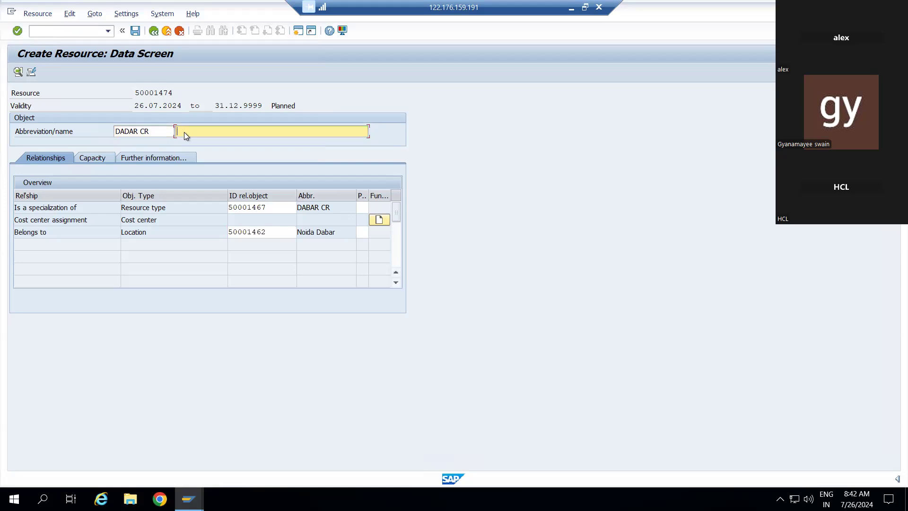
{"action": "type", "text": "DABAR"}
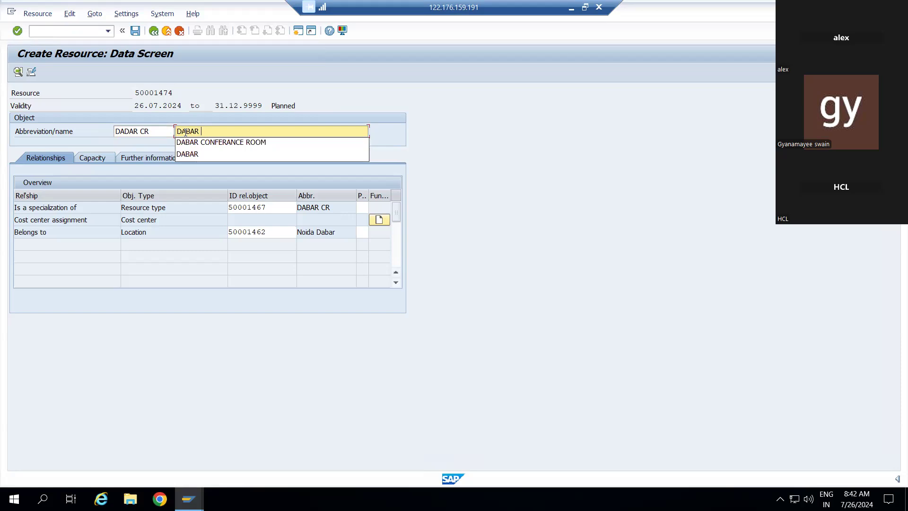
{"action": "type", "text": " CR"}
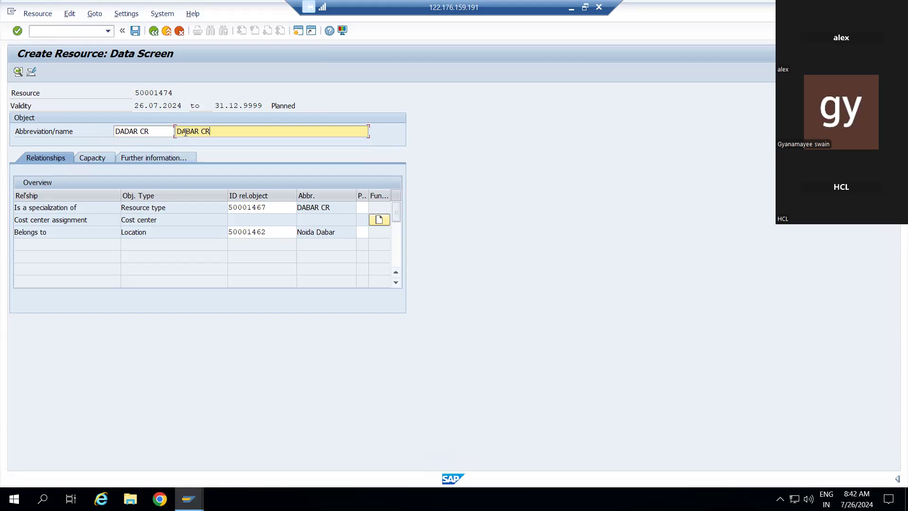
{"action": "key", "text": "BackSpace"}
{"action": "key", "text": "Down"}
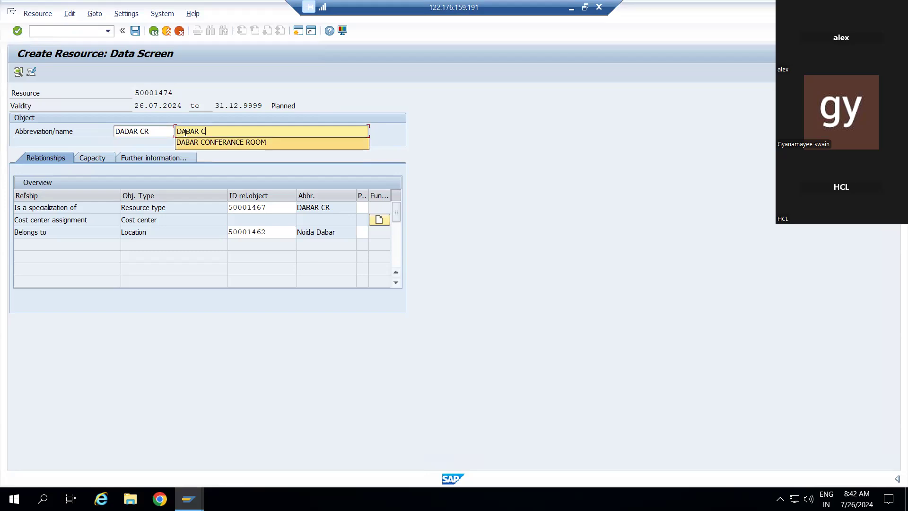
{"action": "key", "text": "Return"}
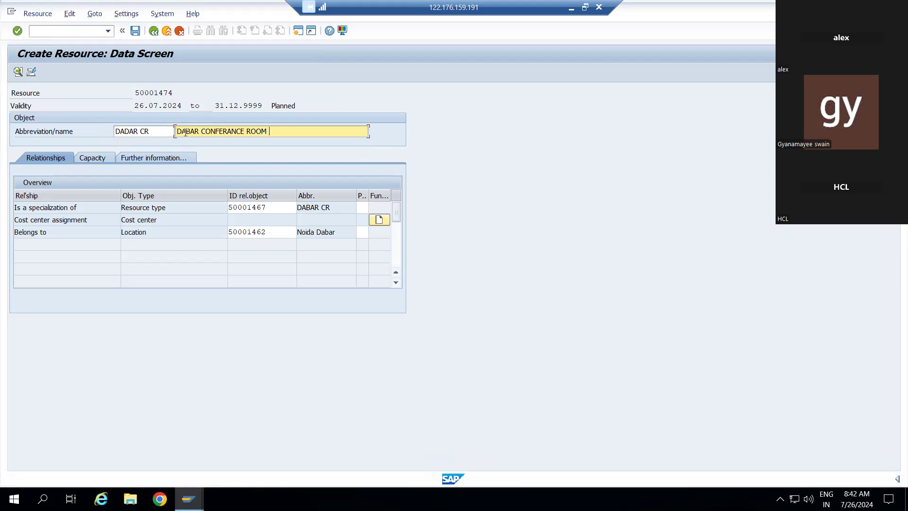
{"action": "type", "text": "103"}
Step: Check the Capacity tab, then return to Relationships at the cost center row
{"action": "left_click", "coordinate": [103, 158]}
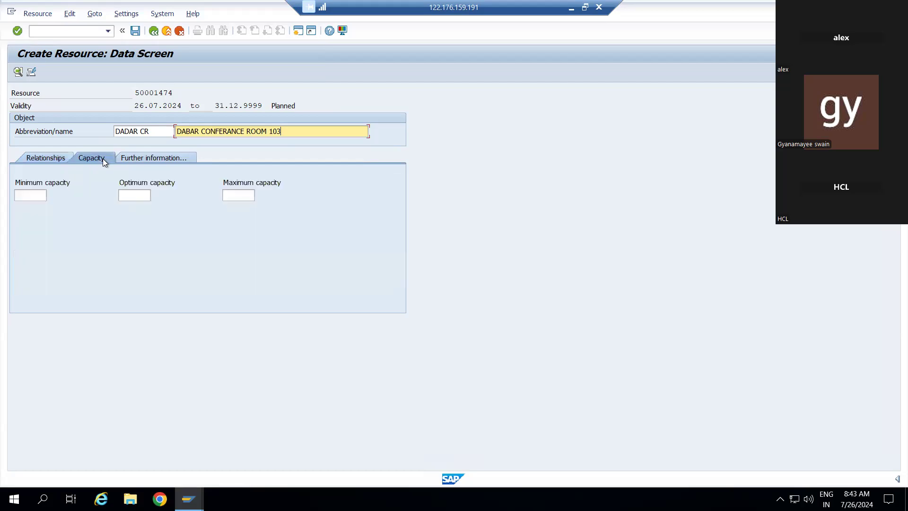
{"action": "left_click", "coordinate": [45, 157]}
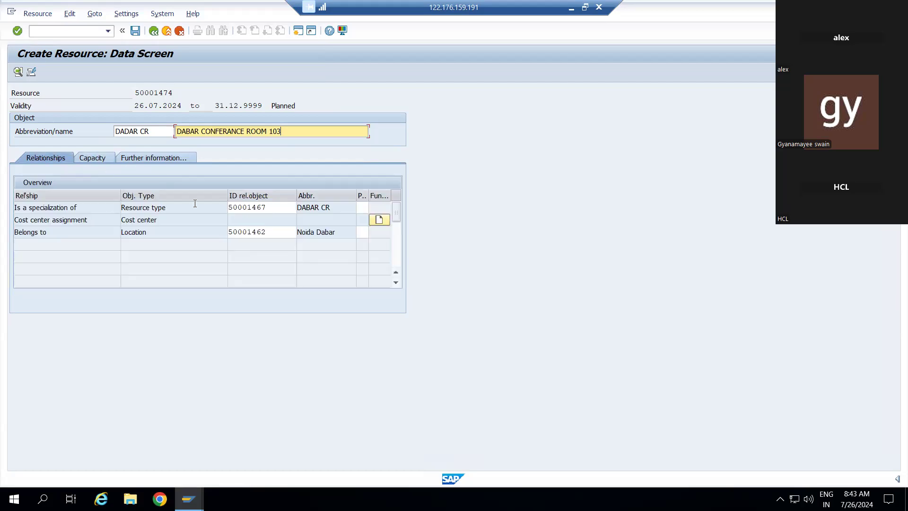
{"action": "left_click", "coordinate": [268, 224]}
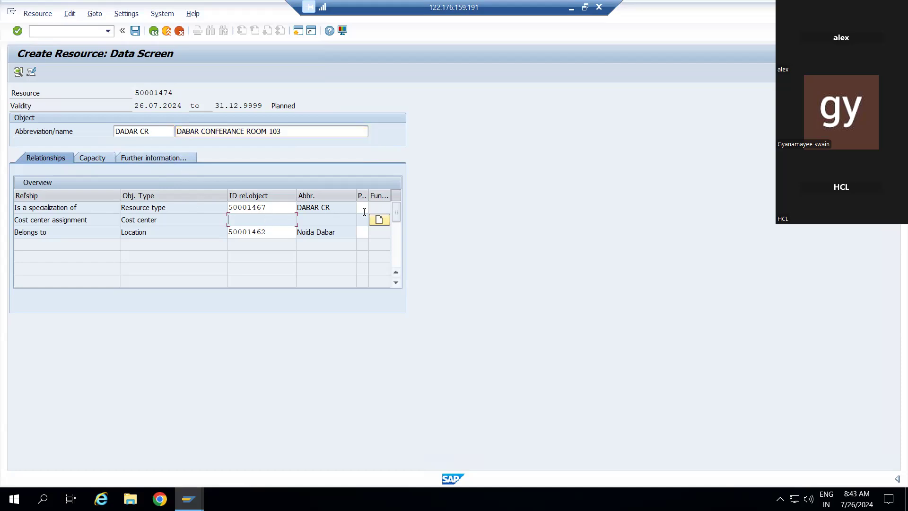
Step: Pick controlling area 0001 and cost center SAP-DUMMY via search help and transfer the assignment
{"action": "left_click", "coordinate": [379, 219]}
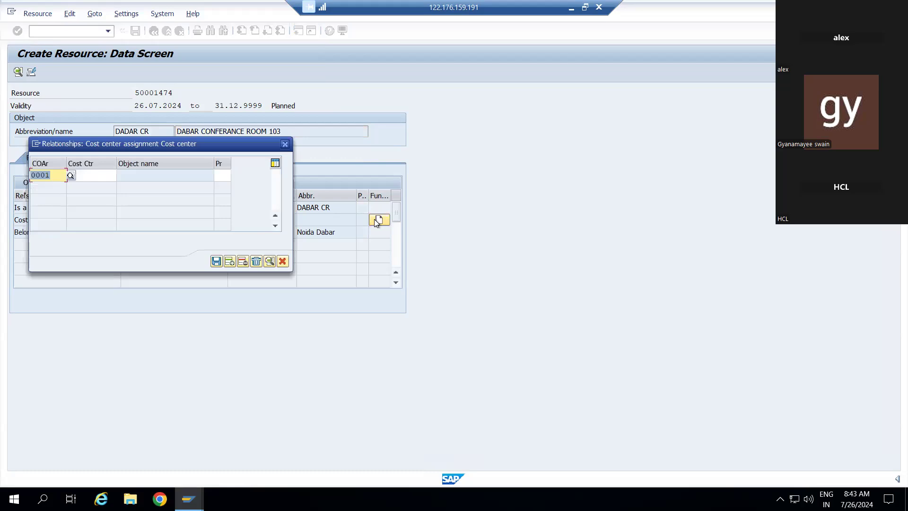
{"action": "left_click", "coordinate": [70, 176]}
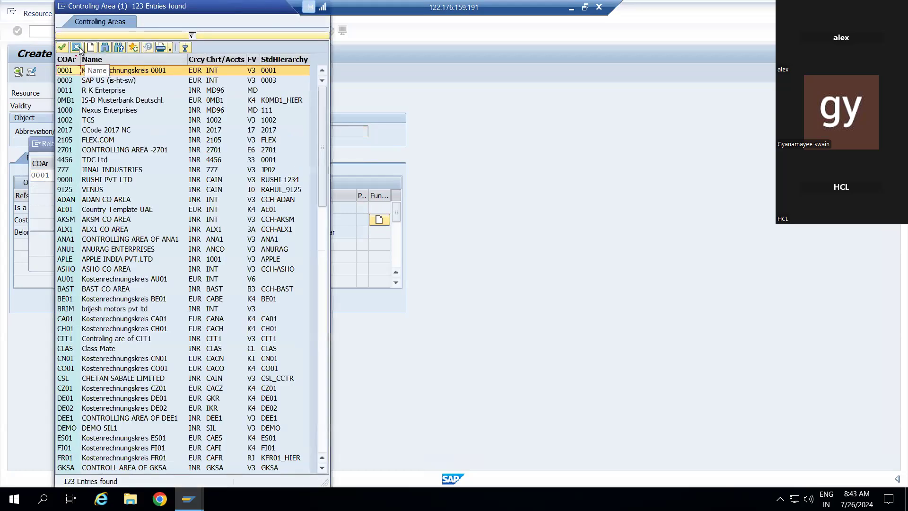
{"action": "left_click", "coordinate": [76, 47]}
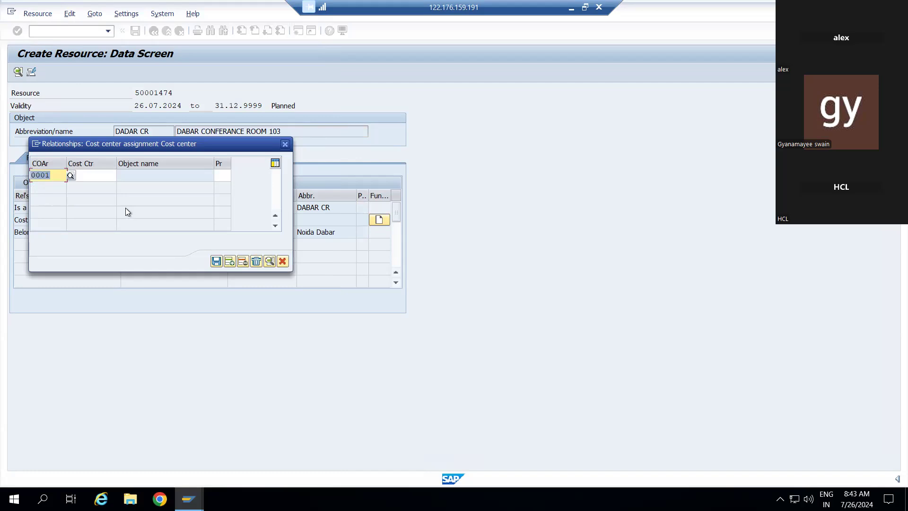
{"action": "left_click", "coordinate": [69, 175]}
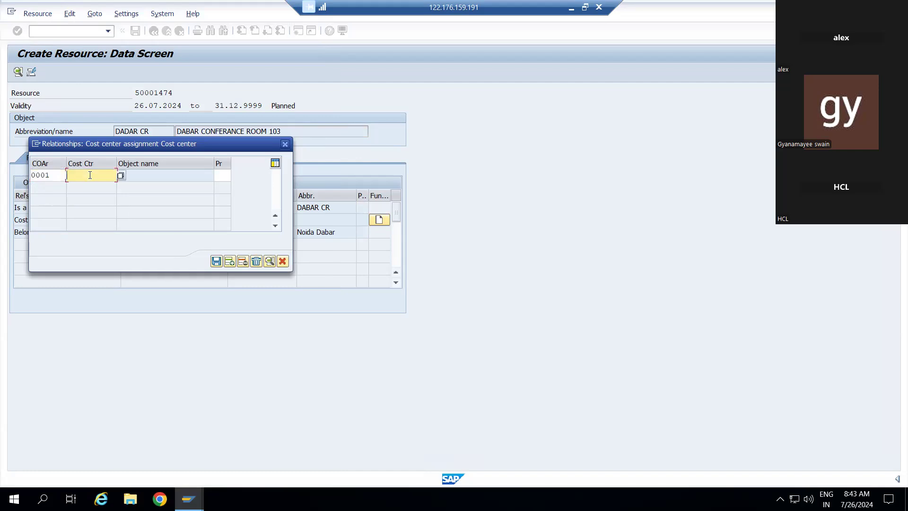
{"action": "left_click", "coordinate": [121, 176]}
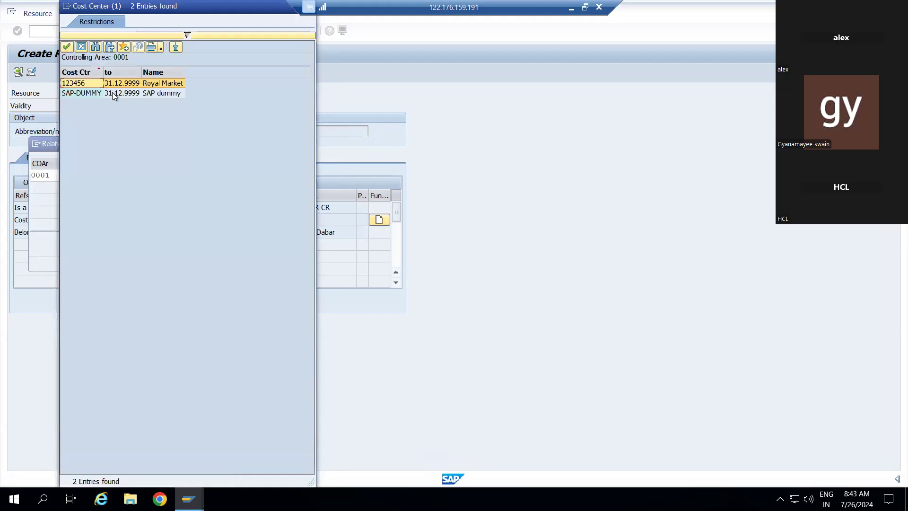
{"action": "left_click", "coordinate": [112, 93]}
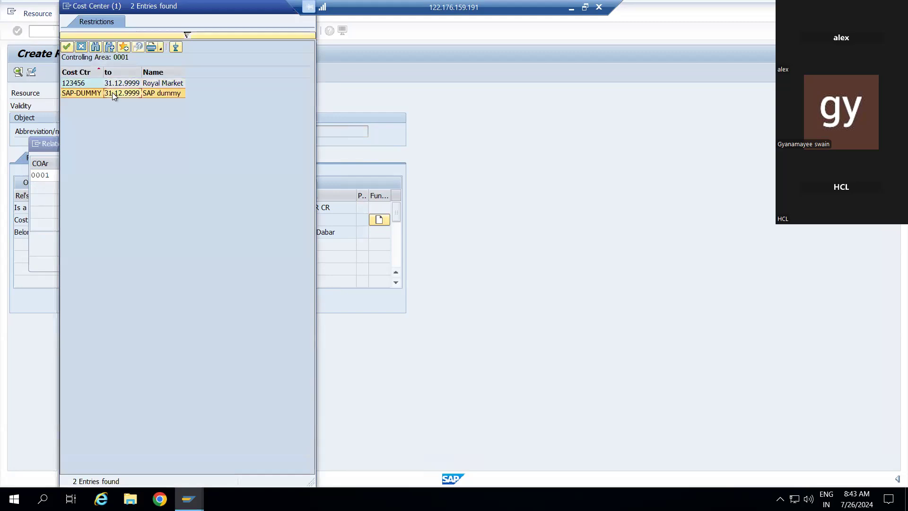
{"action": "double_click", "coordinate": [112, 92]}
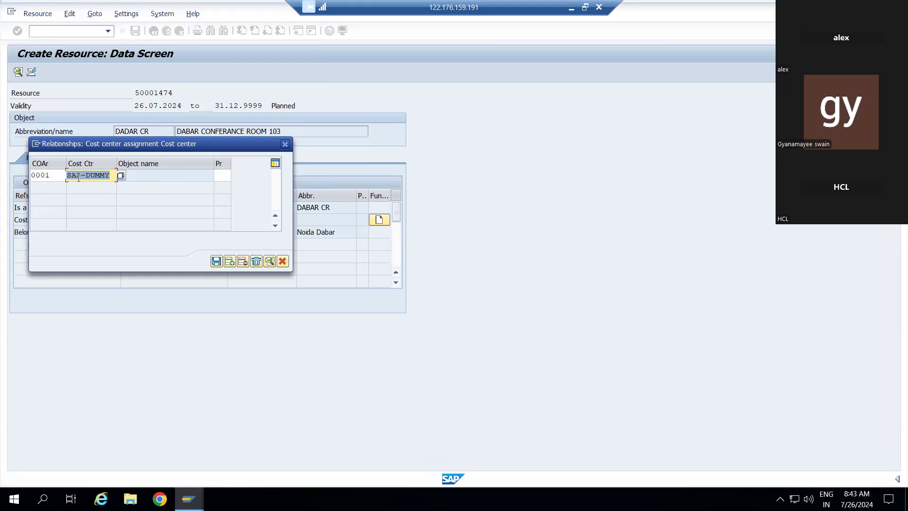
{"action": "left_click", "coordinate": [217, 263]}
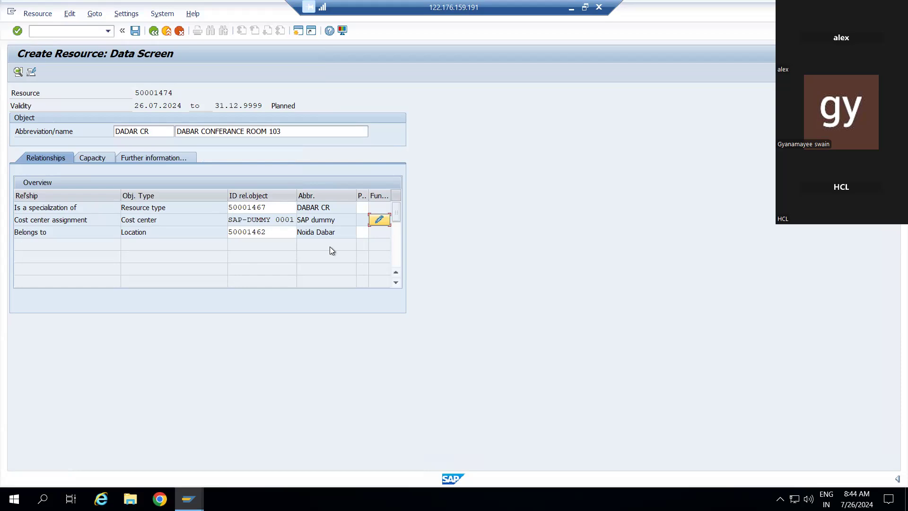
{"action": "left_click", "coordinate": [101, 157]}
Step: Enter capacities 20 minimum, 50 optimum, 55 maximum, then create a Costs record under Further information
{"action": "type", "text": "20"}
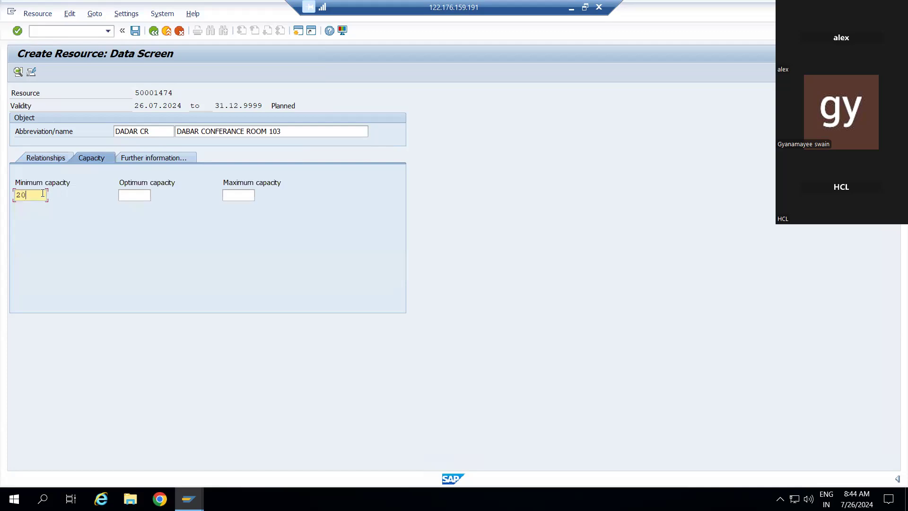
{"action": "key", "text": "Tab"}
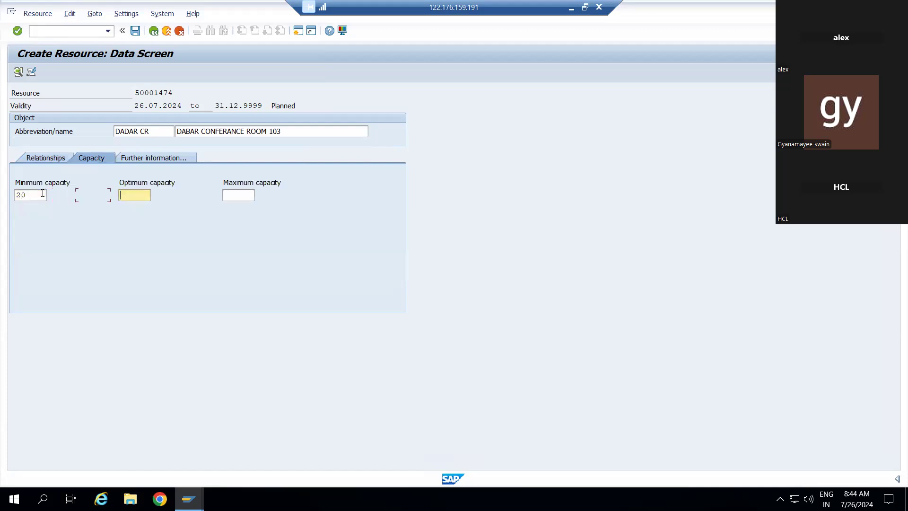
{"action": "type", "text": "5"}
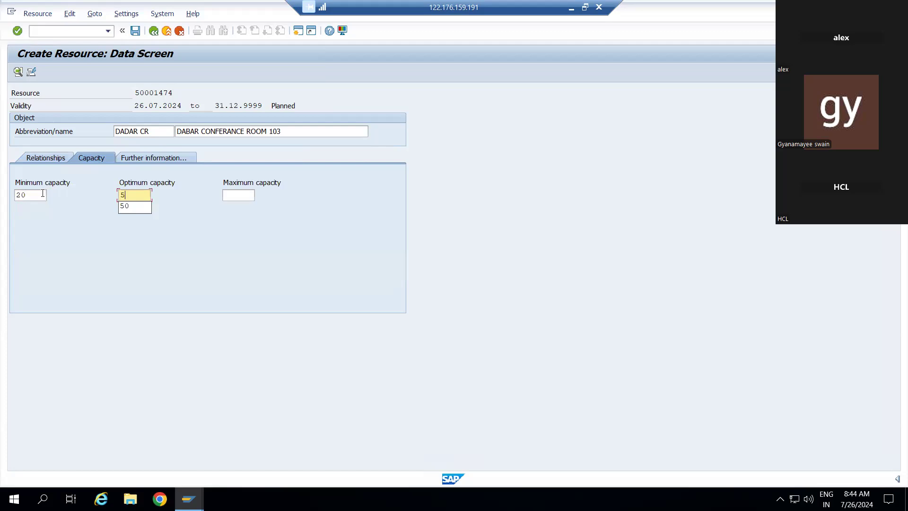
{"action": "key", "text": "Down"}
{"action": "key", "text": "Return"}
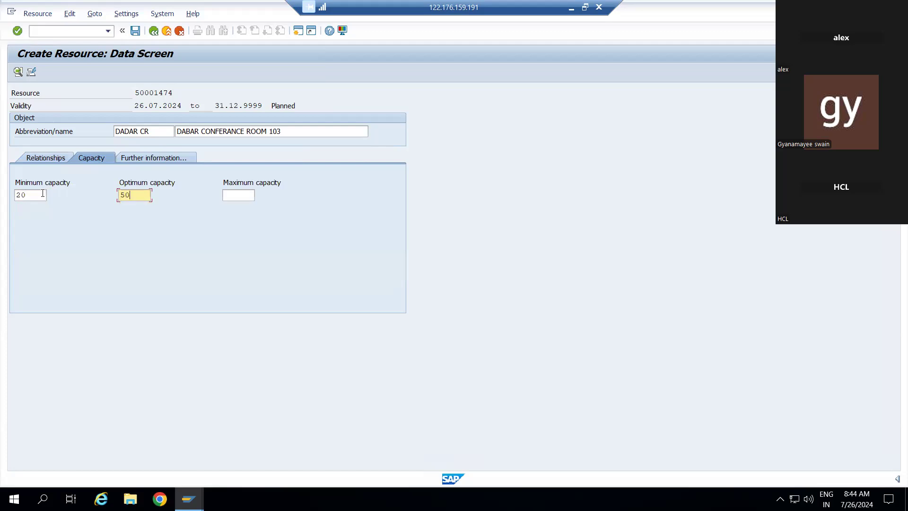
{"action": "left_click", "coordinate": [242, 197]}
{"action": "type", "text": "55"}
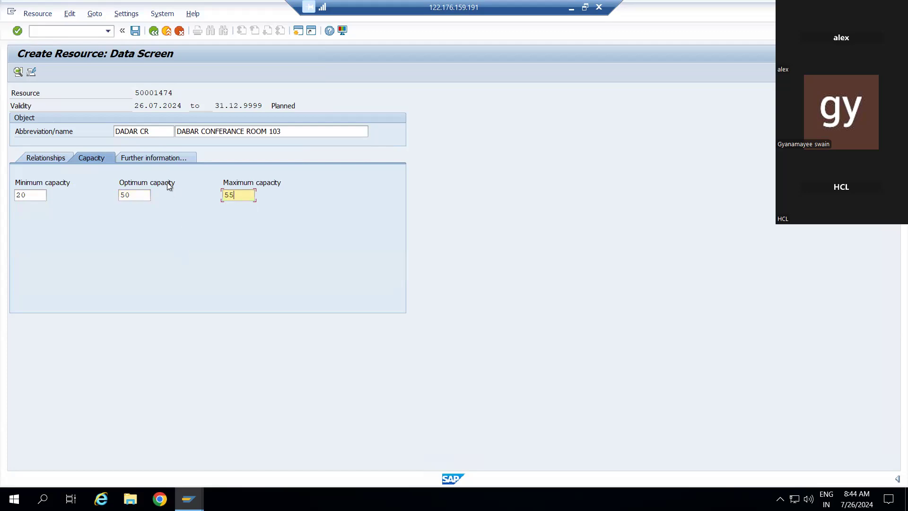
{"action": "left_click", "coordinate": [156, 160]}
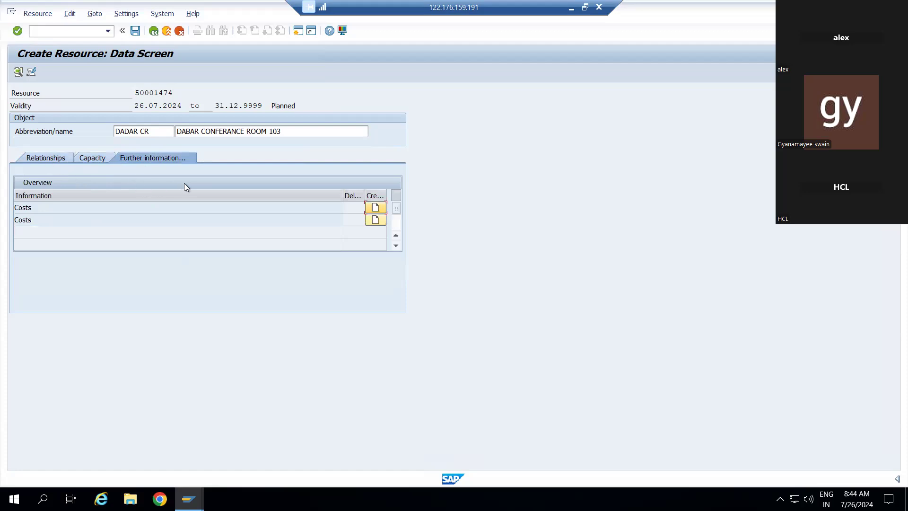
{"action": "left_click", "coordinate": [376, 208]}
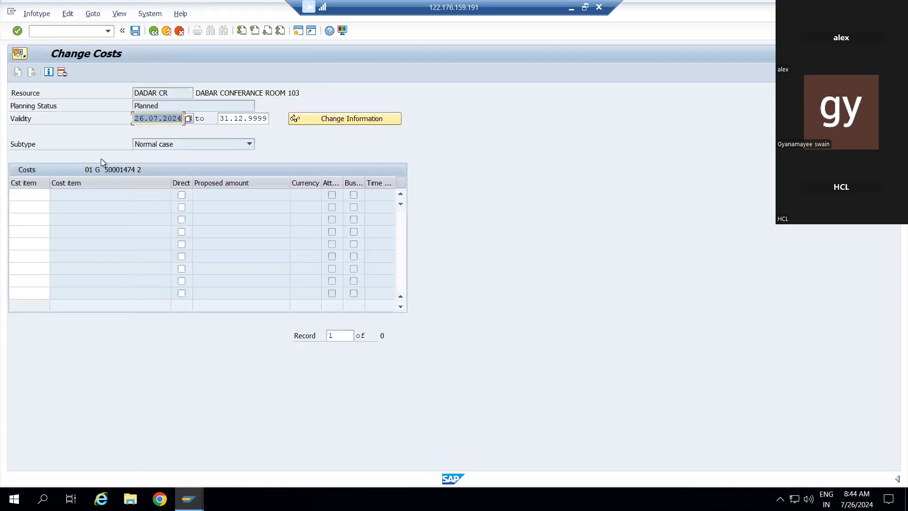
Step: Choose DIARY and NETWORK as the first two cost items
{"action": "left_click", "coordinate": [110, 197]}
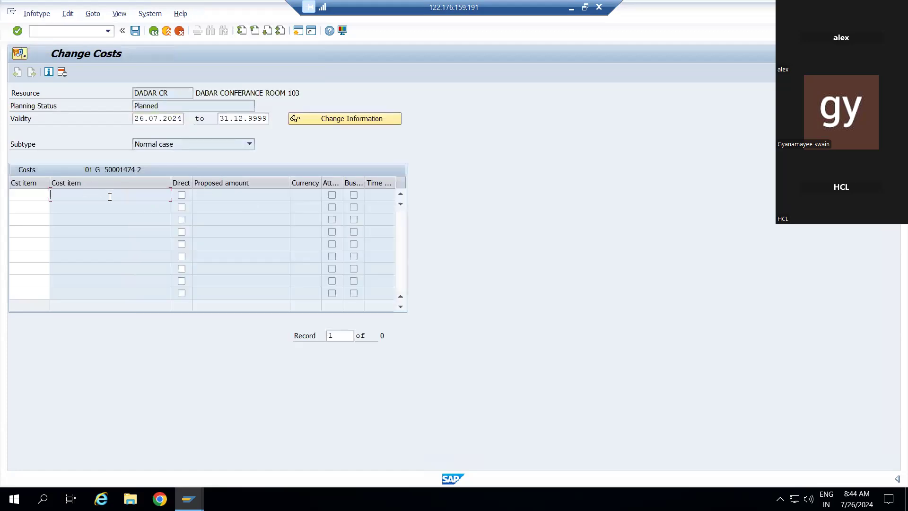
{"action": "left_click", "coordinate": [32, 192]}
{"action": "left_click", "coordinate": [54, 195]}
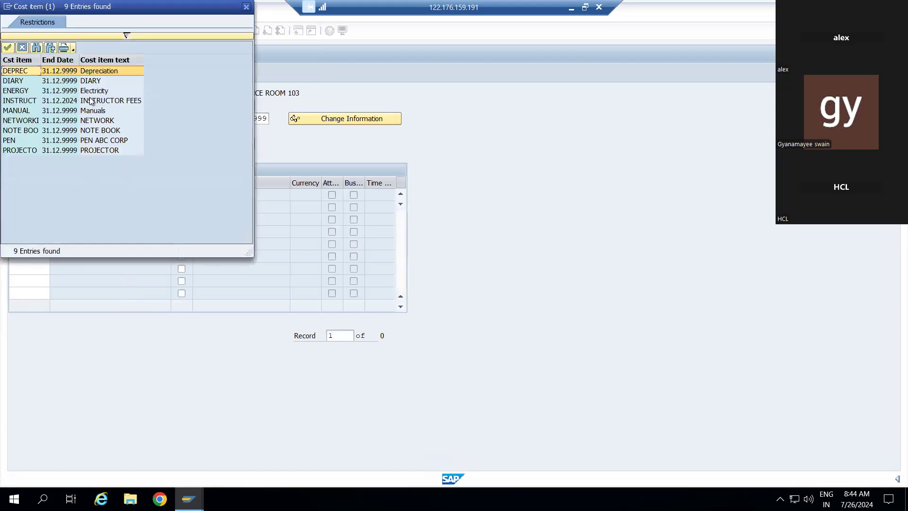
{"action": "left_click", "coordinate": [19, 81]}
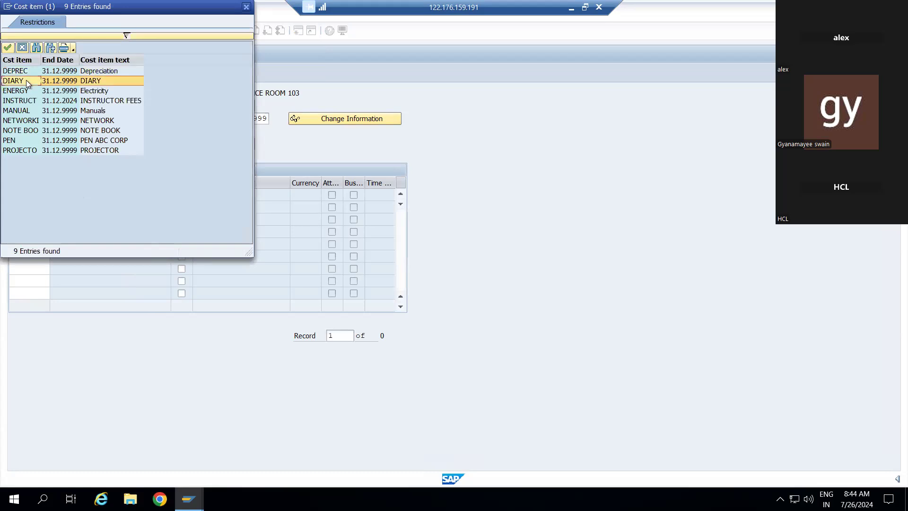
{"action": "double_click", "coordinate": [26, 80]}
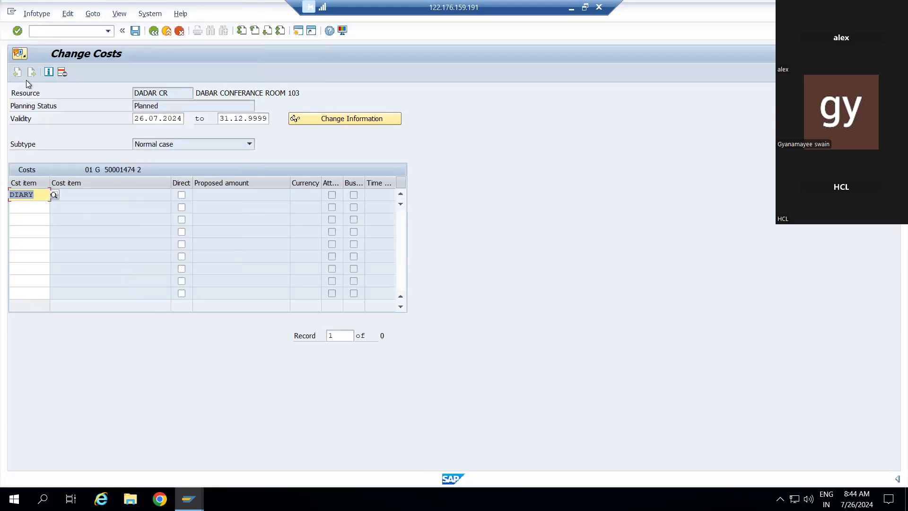
{"action": "left_click", "coordinate": [34, 211]}
{"action": "left_click", "coordinate": [54, 207]}
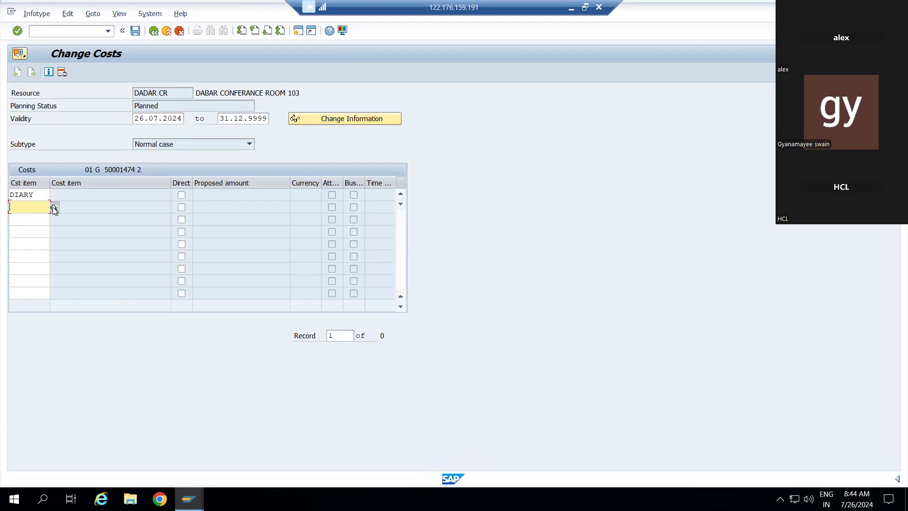
{"action": "double_click", "coordinate": [62, 120]}
Step: Mark both DIARY and NETWORK as direct costs and return to the resource
{"action": "left_click", "coordinate": [183, 195]}
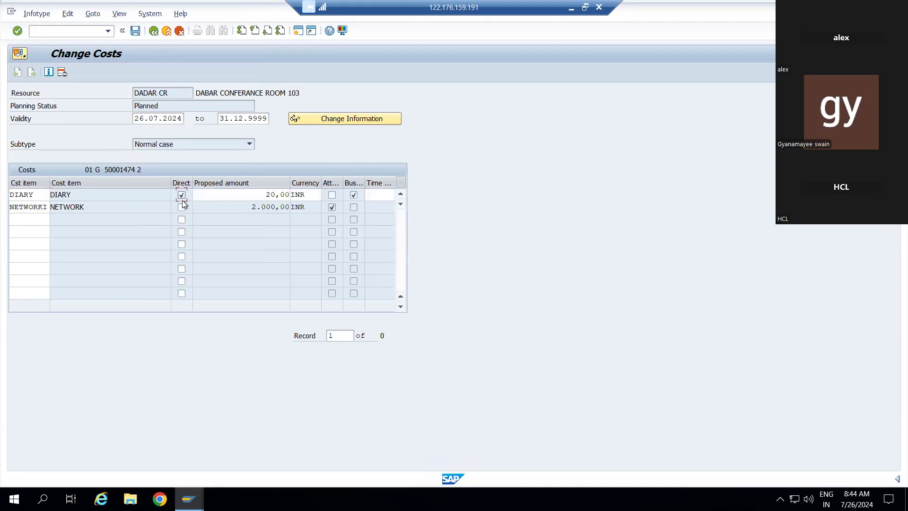
{"action": "left_click", "coordinate": [181, 207]}
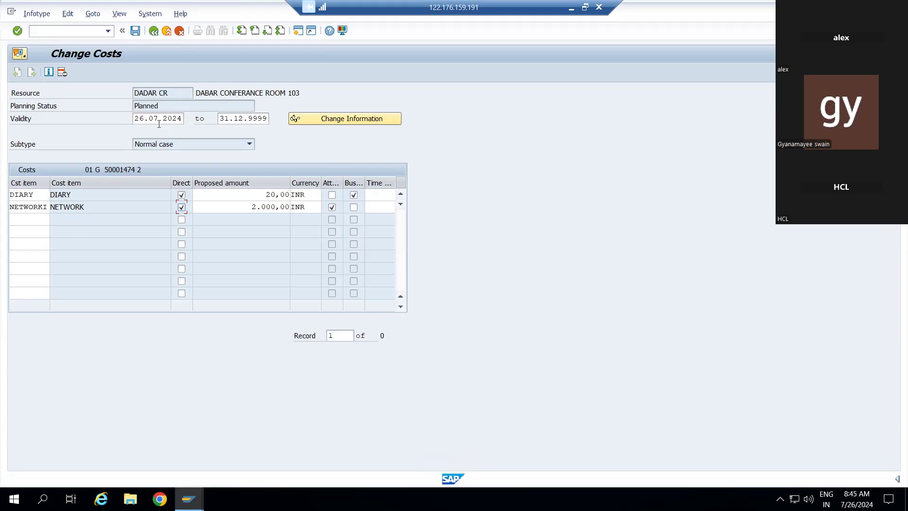
{"action": "left_click", "coordinate": [135, 32]}
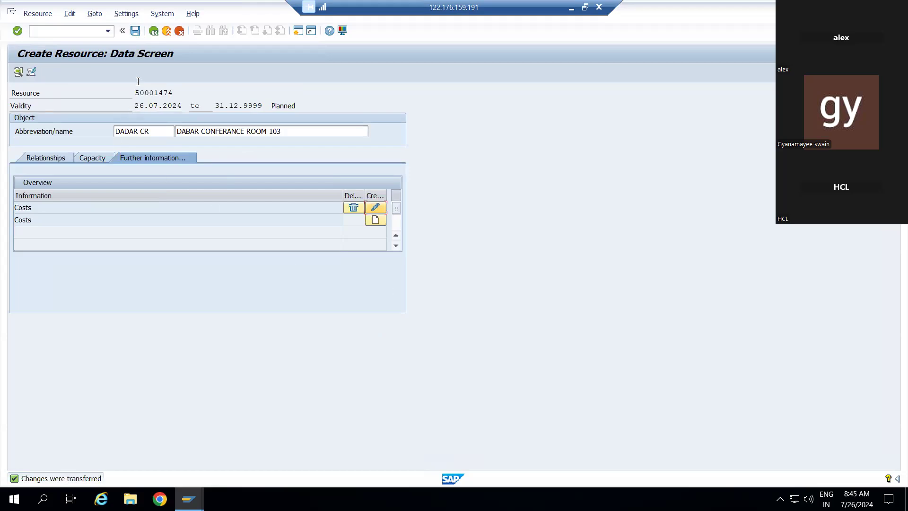
Step: Save the resource data, dismiss the customizing request prompt, and create a second costs record
{"action": "left_click", "coordinate": [136, 31]}
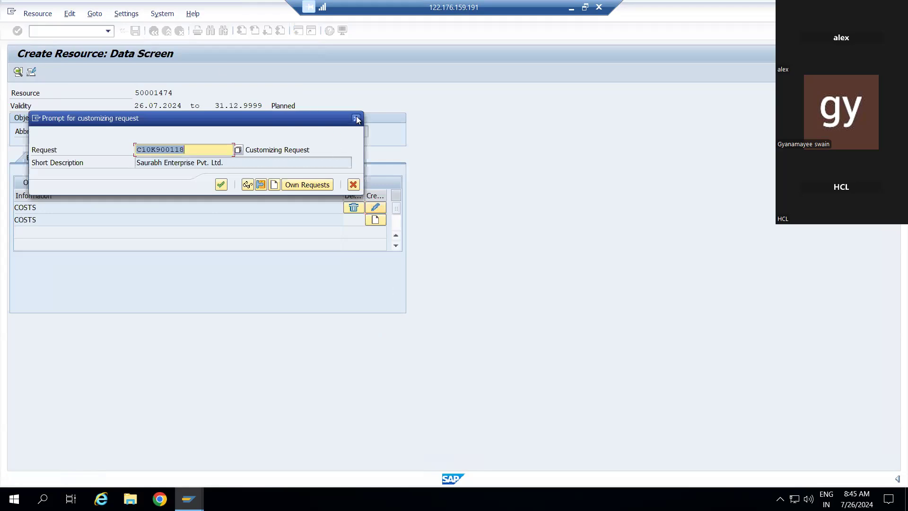
{"action": "left_click", "coordinate": [356, 119]}
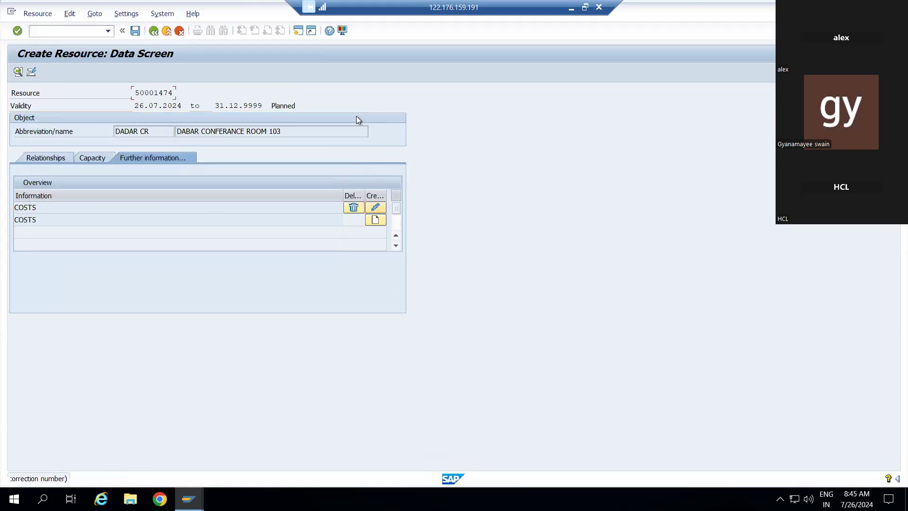
{"action": "left_click", "coordinate": [375, 220]}
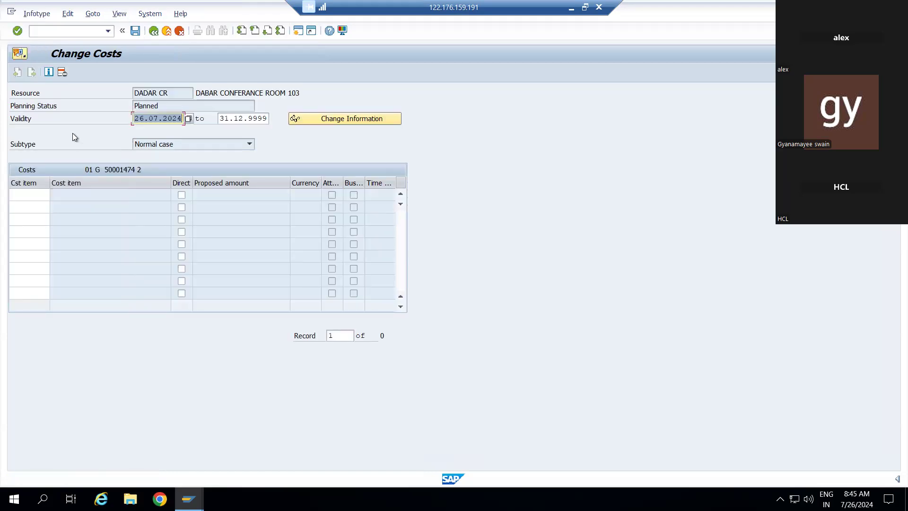
Step: Select NOTE BOOK as the cost item and mark it as direct
{"action": "left_click", "coordinate": [34, 197]}
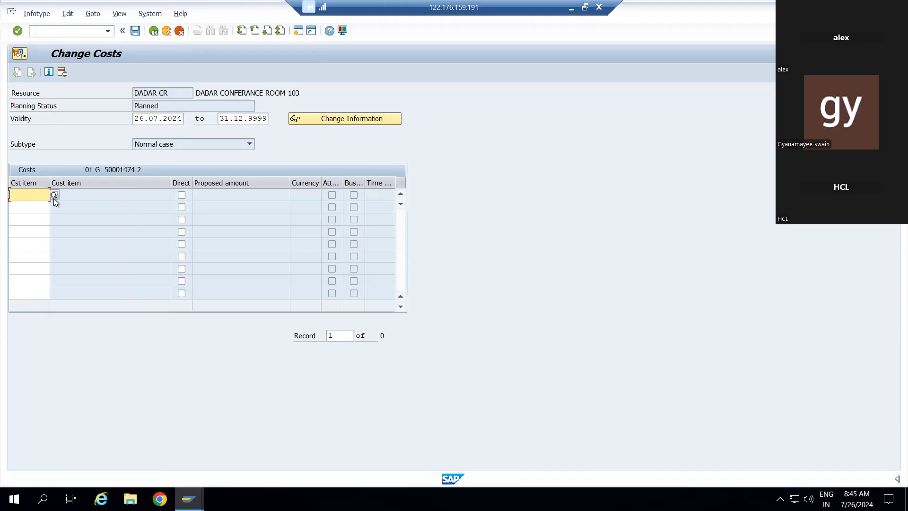
{"action": "left_click", "coordinate": [54, 197]}
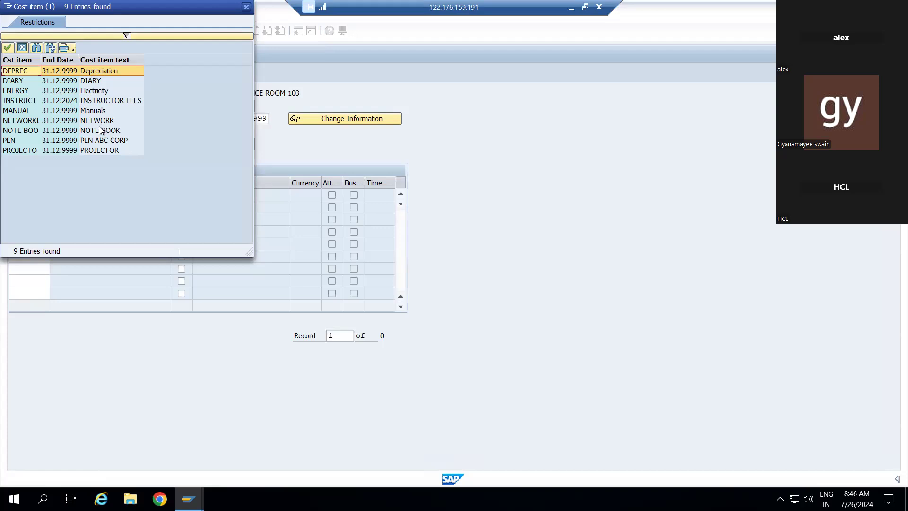
{"action": "left_click", "coordinate": [62, 132]}
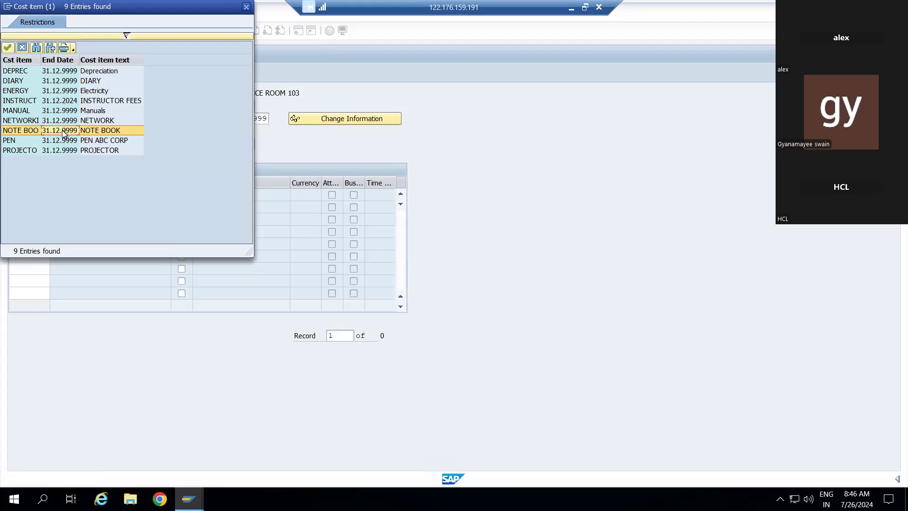
{"action": "double_click", "coordinate": [62, 130]}
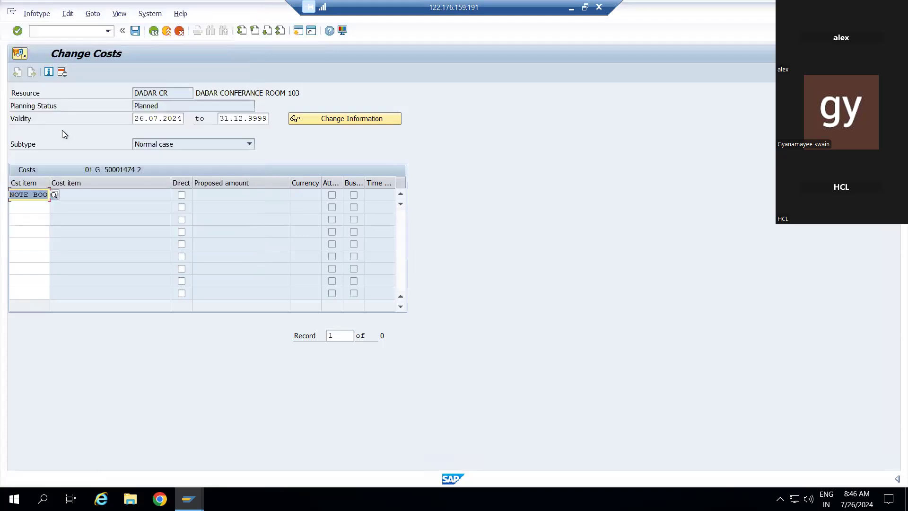
{"action": "left_click", "coordinate": [49, 204]}
{"action": "left_click", "coordinate": [48, 194]}
{"action": "left_click", "coordinate": [180, 195]}
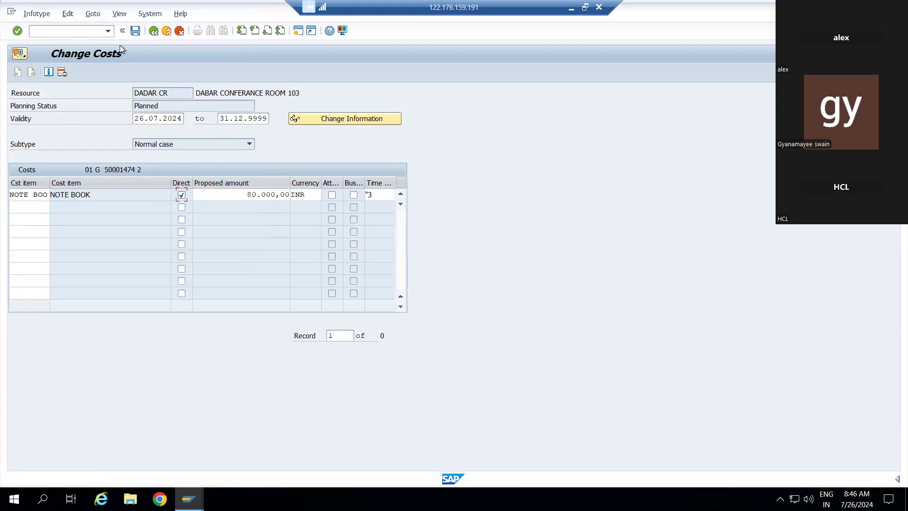
Step: Leave the costs record, saving it when prompted
{"action": "left_click", "coordinate": [155, 31]}
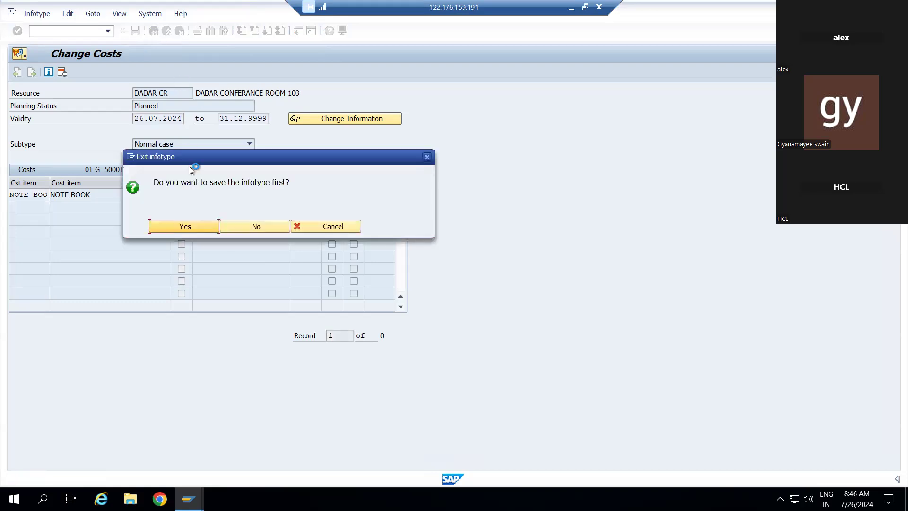
{"action": "left_click", "coordinate": [199, 229]}
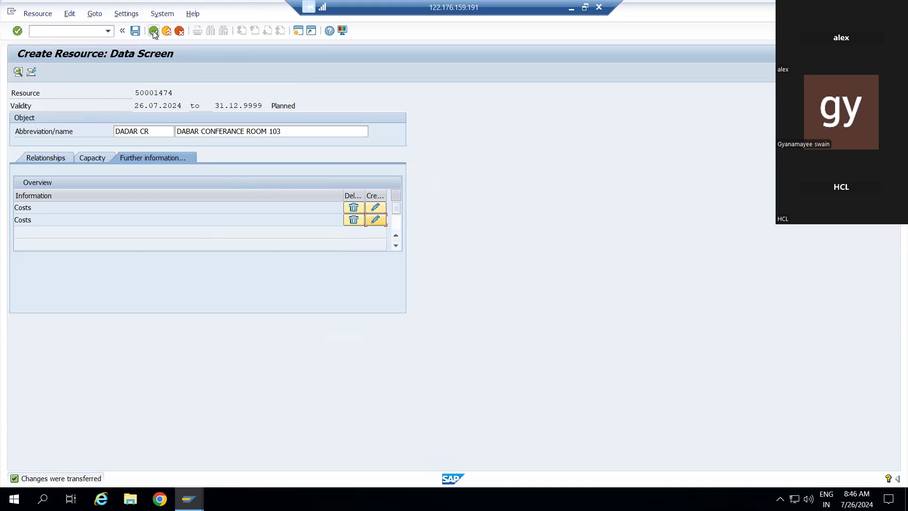
{"action": "left_click", "coordinate": [88, 159]}
Step: Review DADAR CR's capacities and relationships, then save the new resource
{"action": "left_click", "coordinate": [57, 158]}
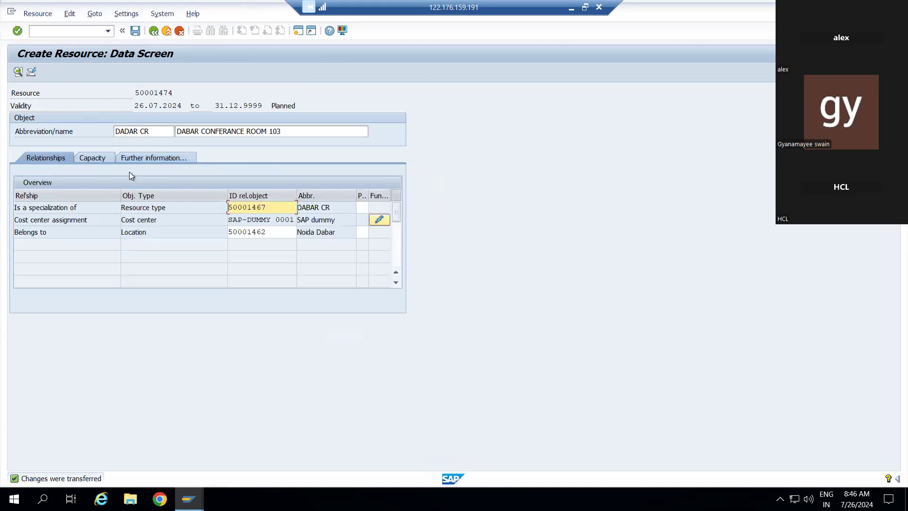
{"action": "left_click", "coordinate": [94, 161]}
{"action": "left_click", "coordinate": [69, 157]}
{"action": "left_click", "coordinate": [135, 32]}
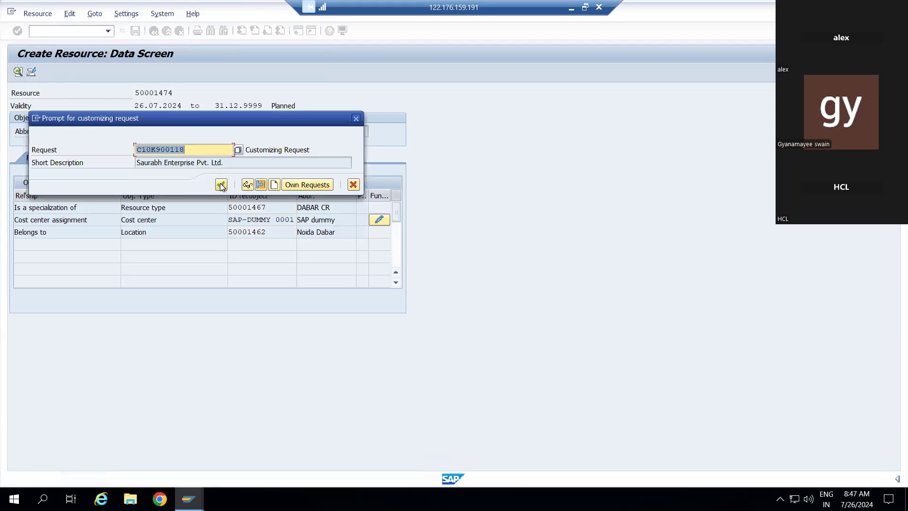
Step: Confirm the customizing request to save resource 50001474, dismiss the information message, and return to Easy Access
{"action": "left_click", "coordinate": [221, 185]}
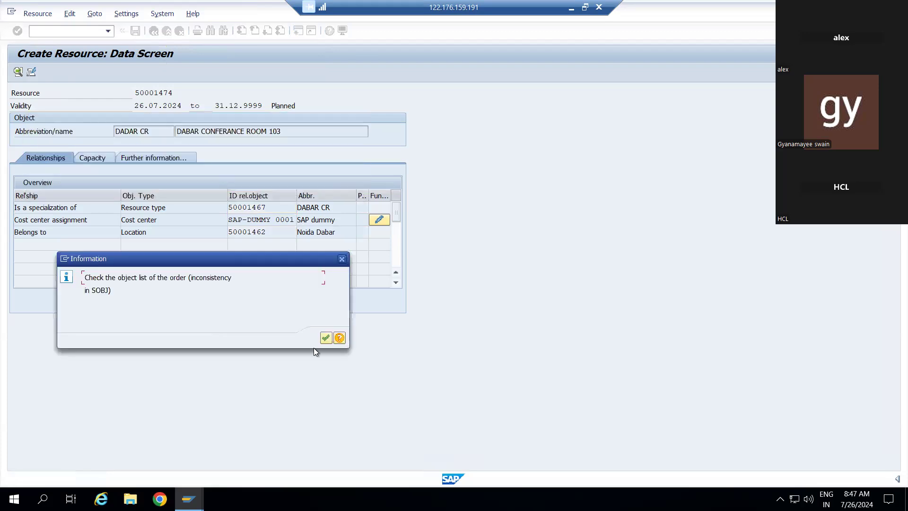
{"action": "left_click", "coordinate": [326, 338]}
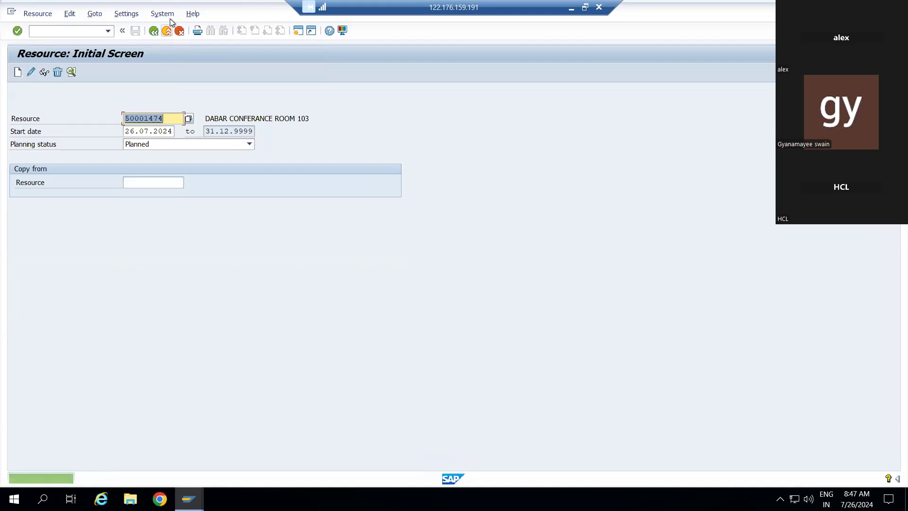
{"action": "left_click", "coordinate": [154, 32]}
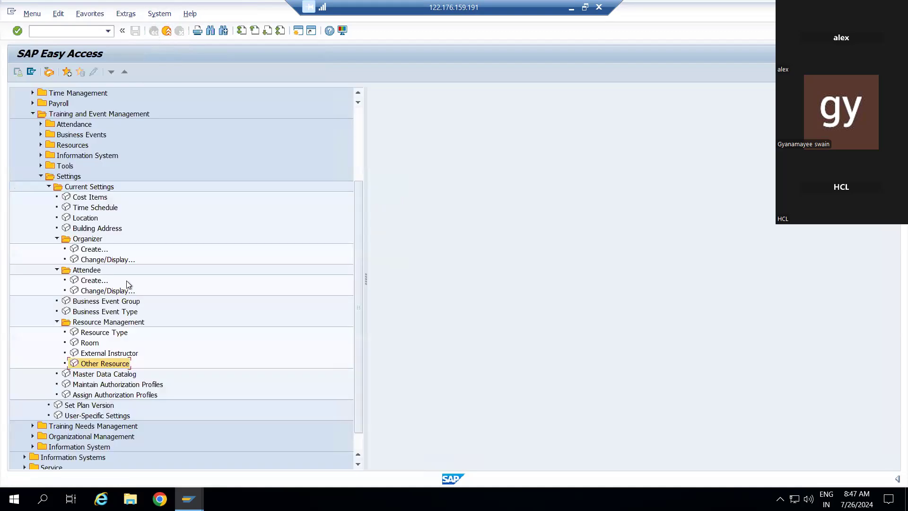
{"action": "left_click", "coordinate": [61, 36]}
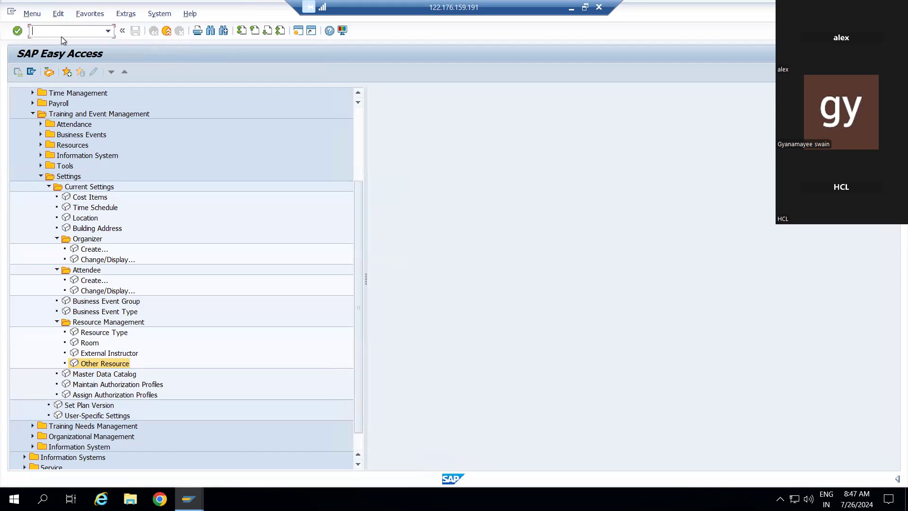